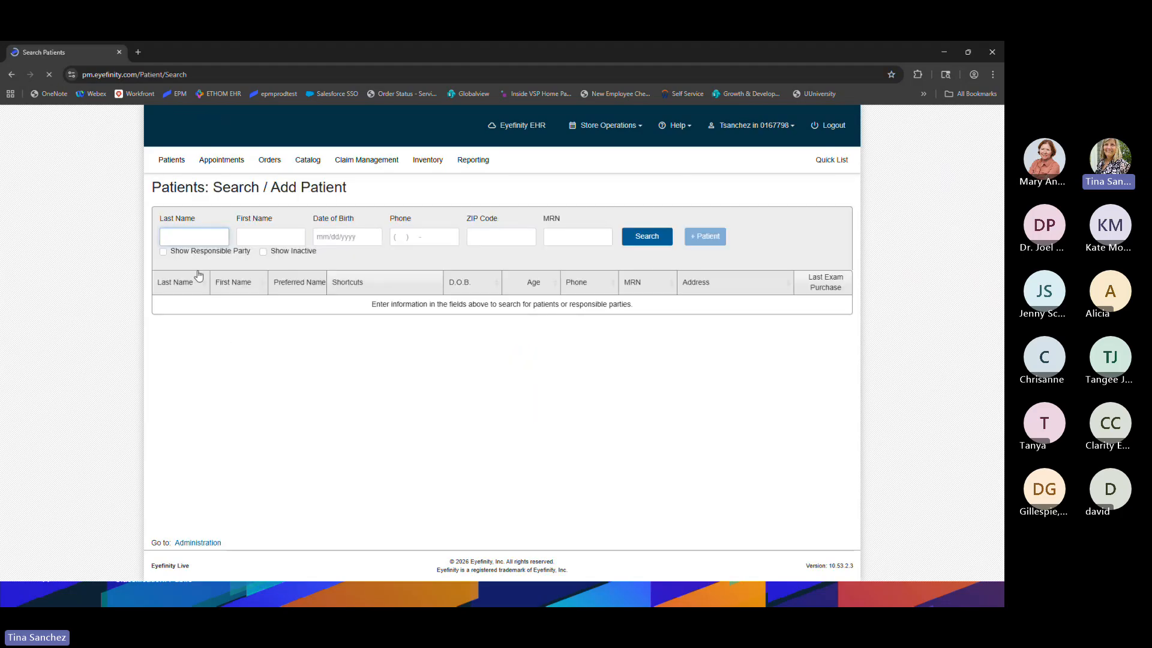
# - Search for the patient by last name, open the matching record and go to its eyeglass orders
pyautogui.write('ray')
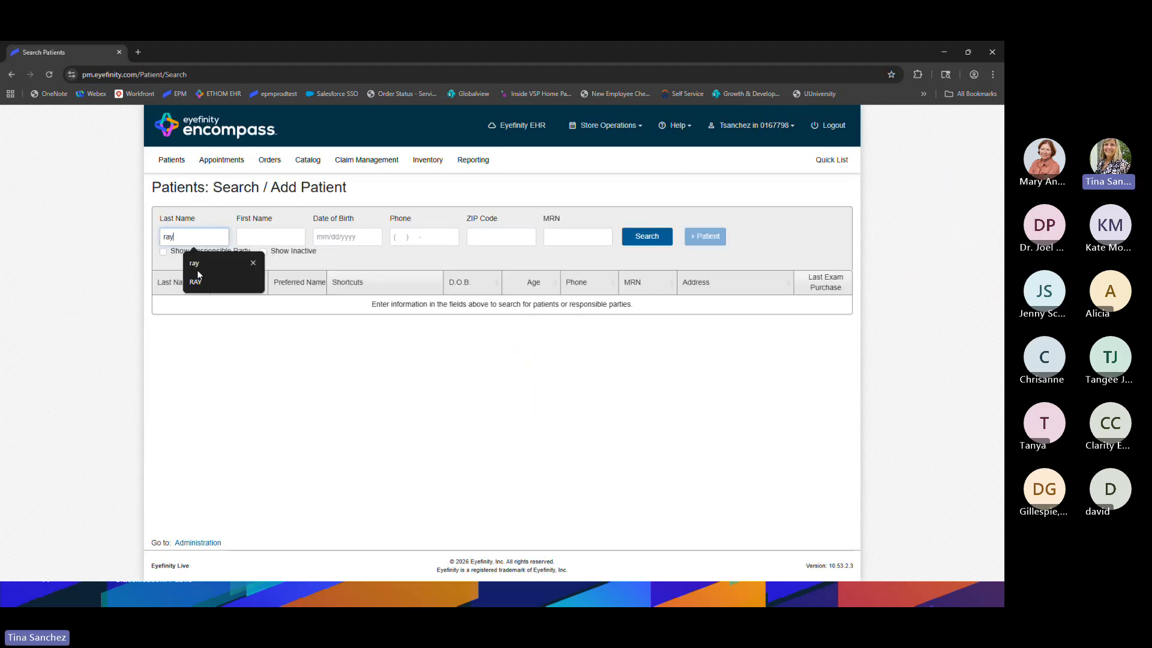
pyautogui.press('Return')
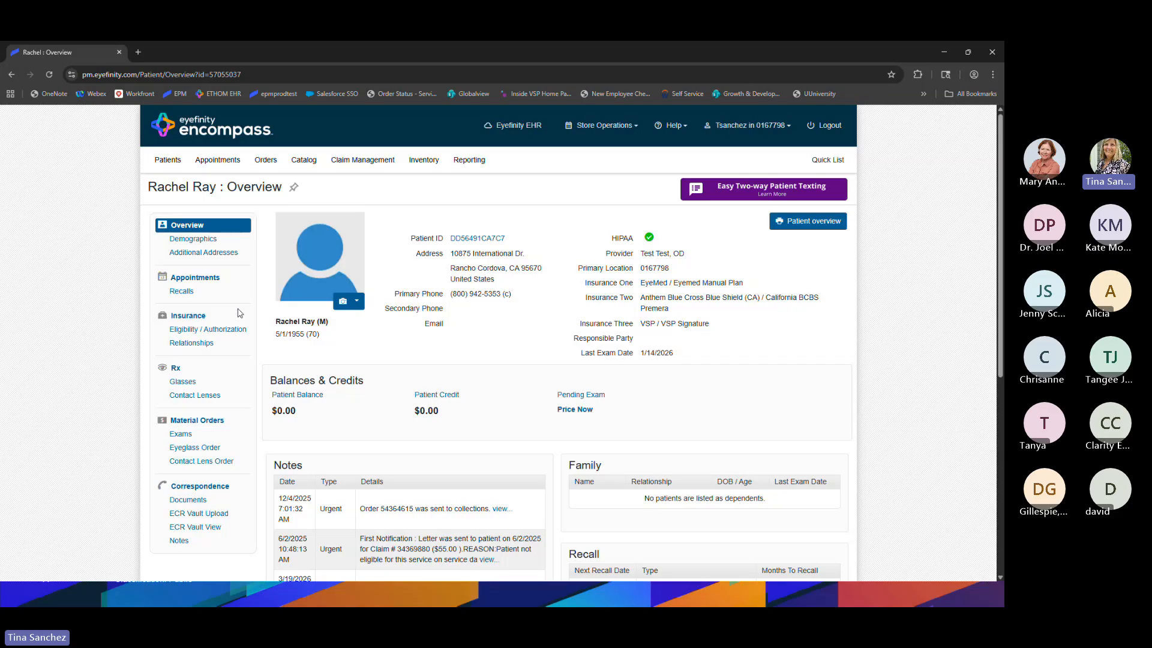
pyautogui.click(188, 447)
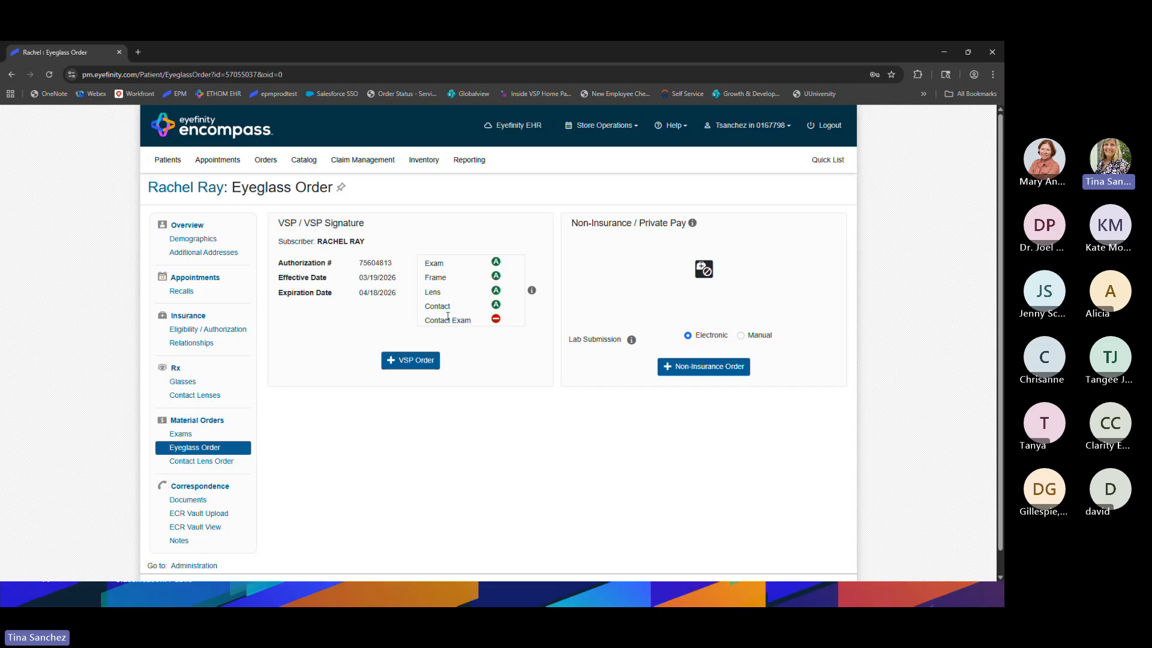
# - Start a VSP order for a complete eyeglass using the Distance prescription dated 3/19/2026
pyautogui.click(427, 361)
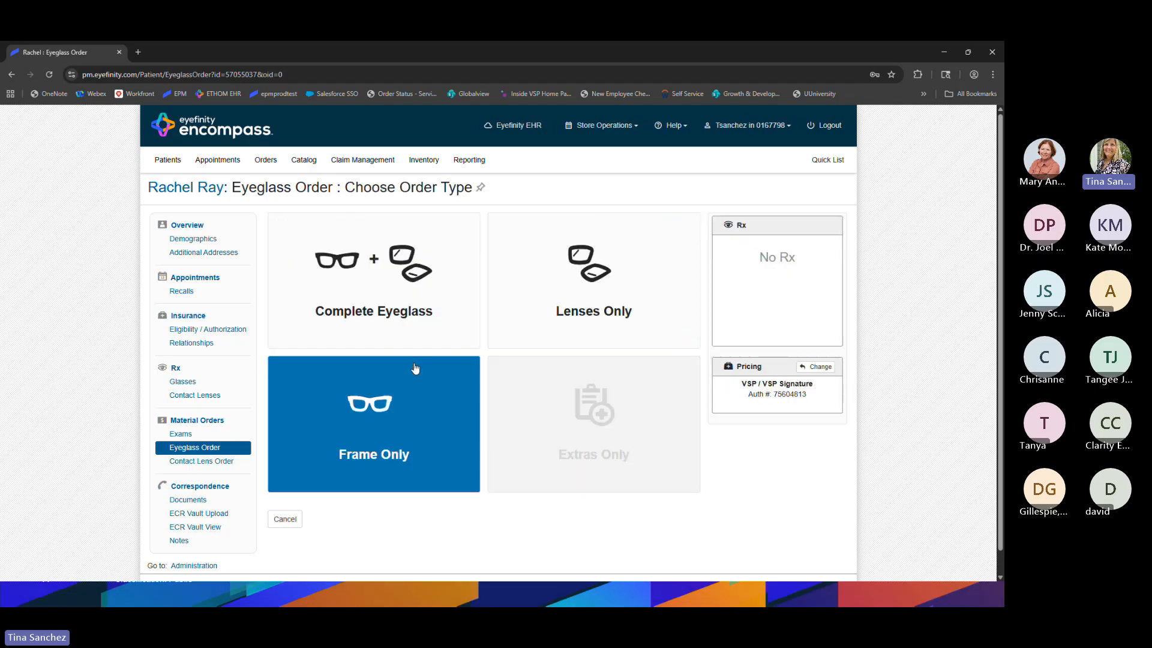
pyautogui.click(457, 322)
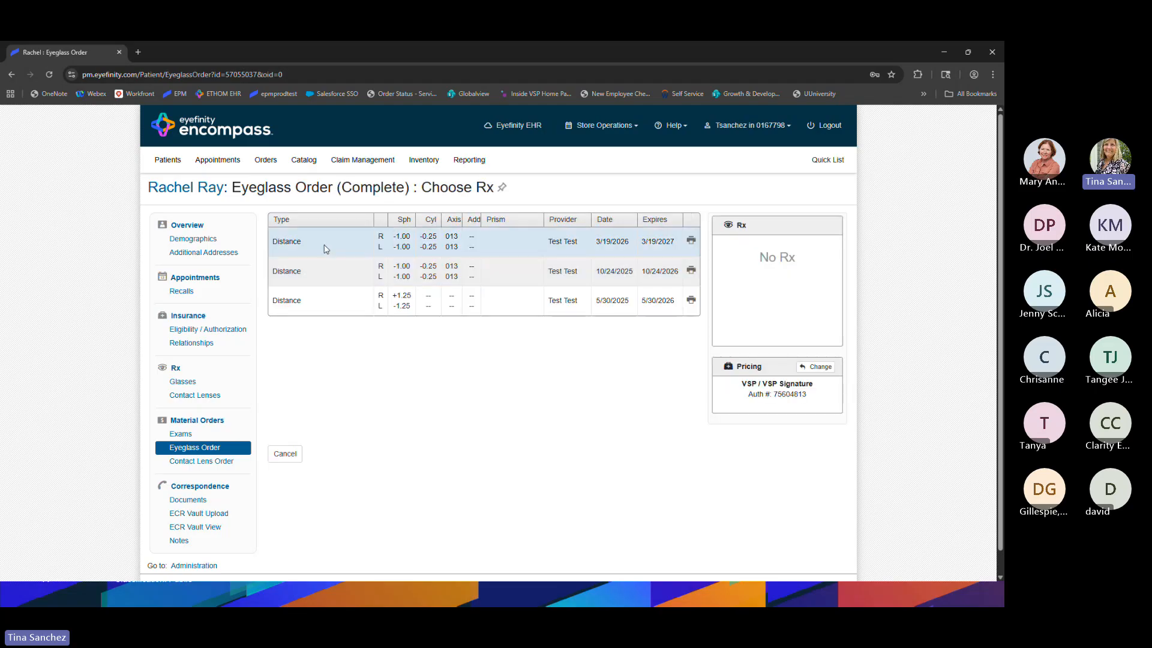
pyautogui.click(324, 243)
pyautogui.click(384, 272)
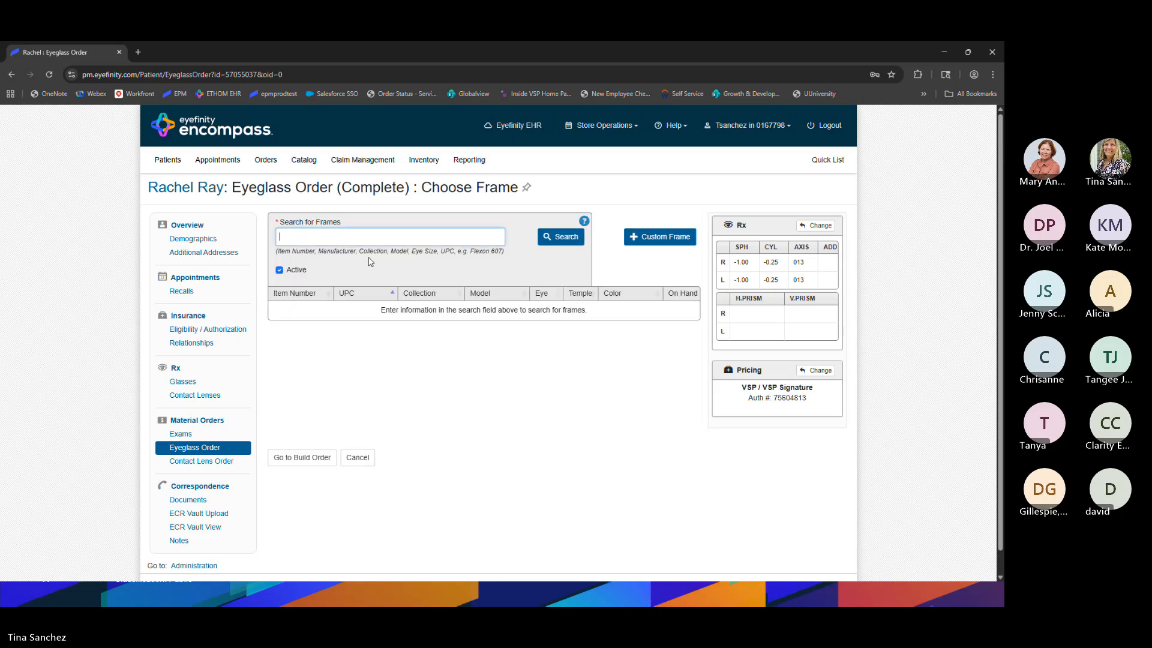
# - Search the frames for "flexon 607" and choose the FLEXON 468 in Red/(607) ROSE PARADISE
pyautogui.click(328, 235)
pyautogui.click(349, 262)
pyautogui.click(559, 238)
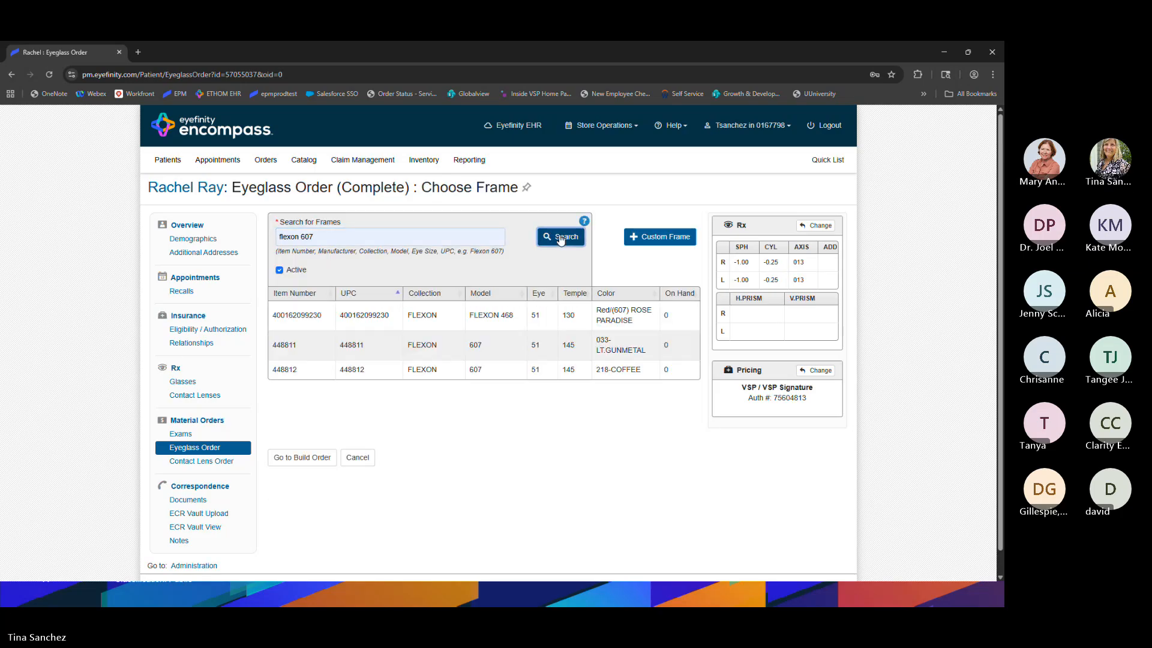
pyautogui.click(502, 316)
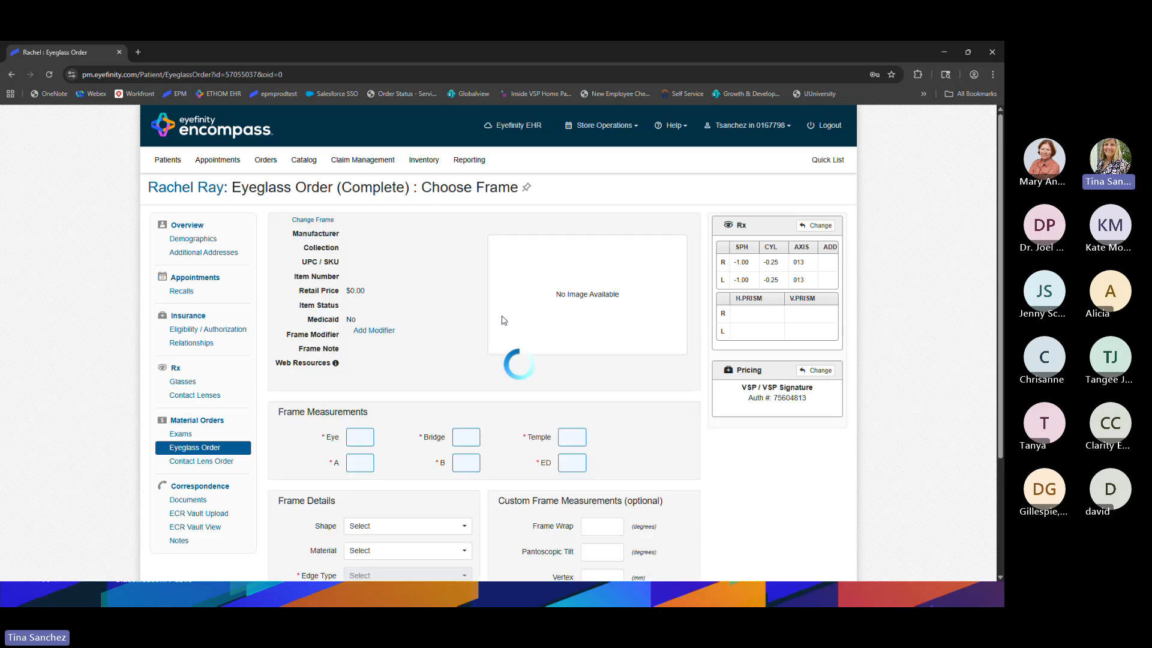
# - Choose a frame source for the FLEXON 468 and add the frame to the order
pyautogui.scroll(-1, 472, 348)
pyautogui.scroll(-3, 473, 349)
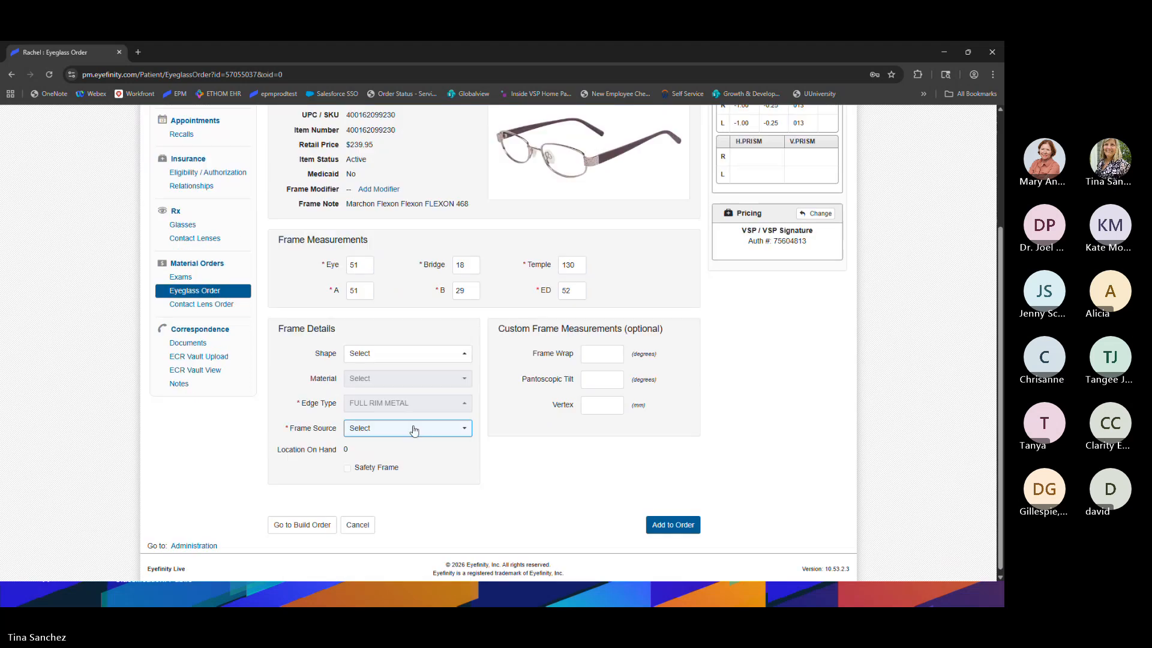
pyautogui.click(414, 428)
pyautogui.click(409, 468)
pyautogui.click(668, 525)
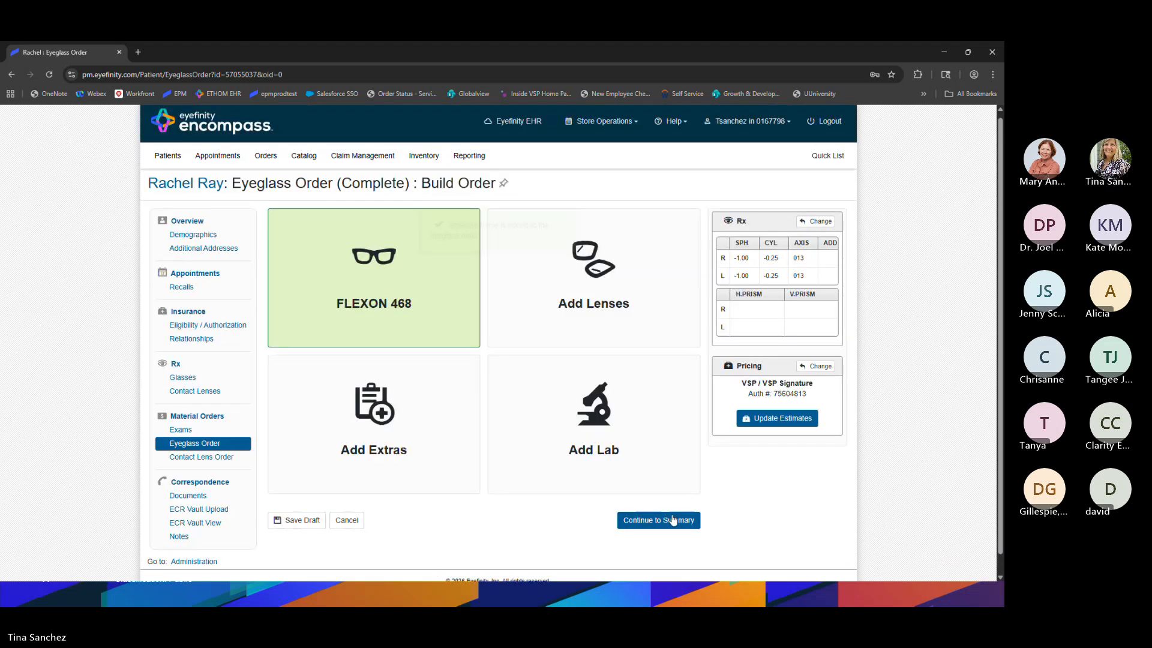
# - Start adding lenses to the order with type Single Vision and material Polycarbonate
pyautogui.click(591, 306)
pyautogui.click(437, 265)
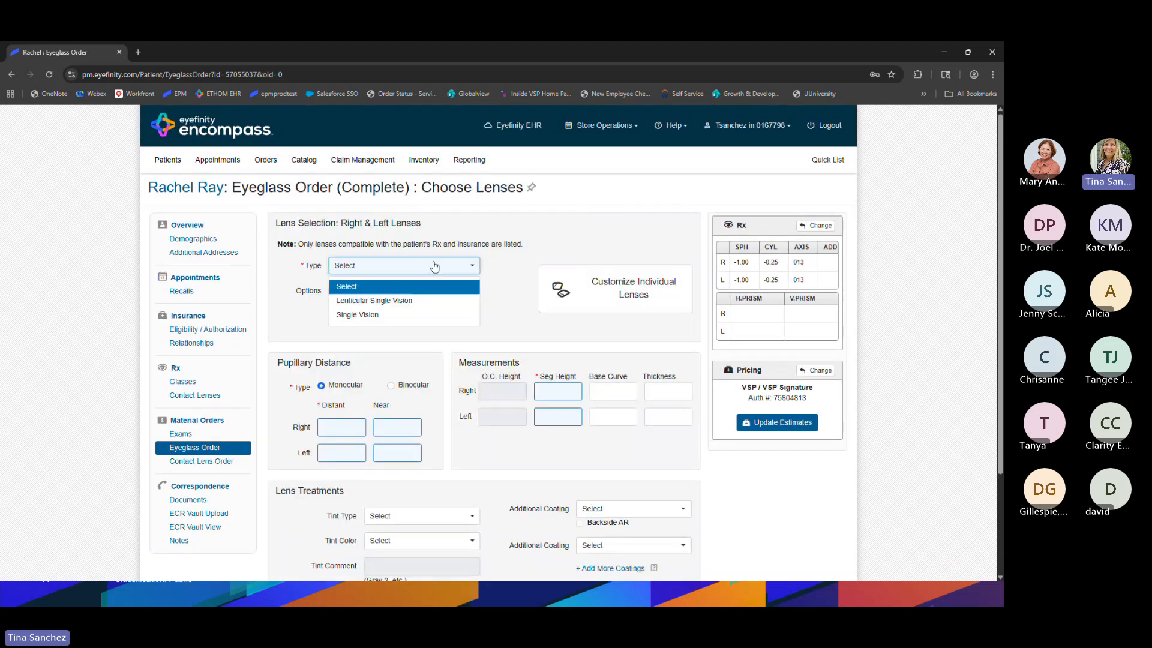
pyautogui.click(384, 315)
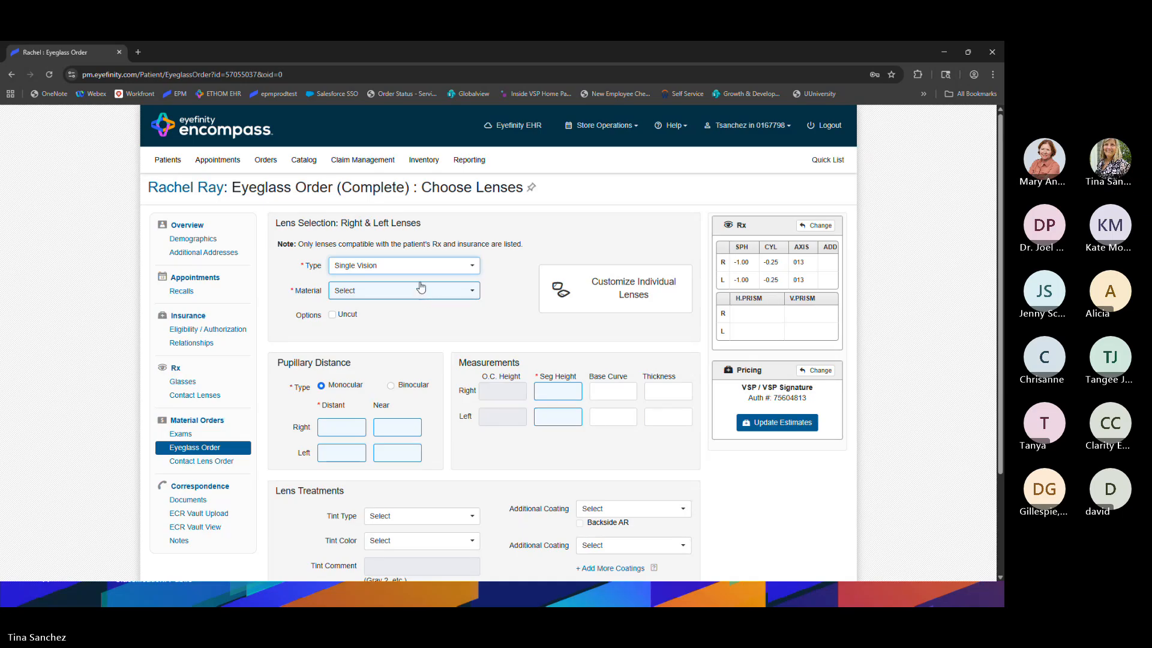
pyautogui.click(423, 288)
pyautogui.click(390, 363)
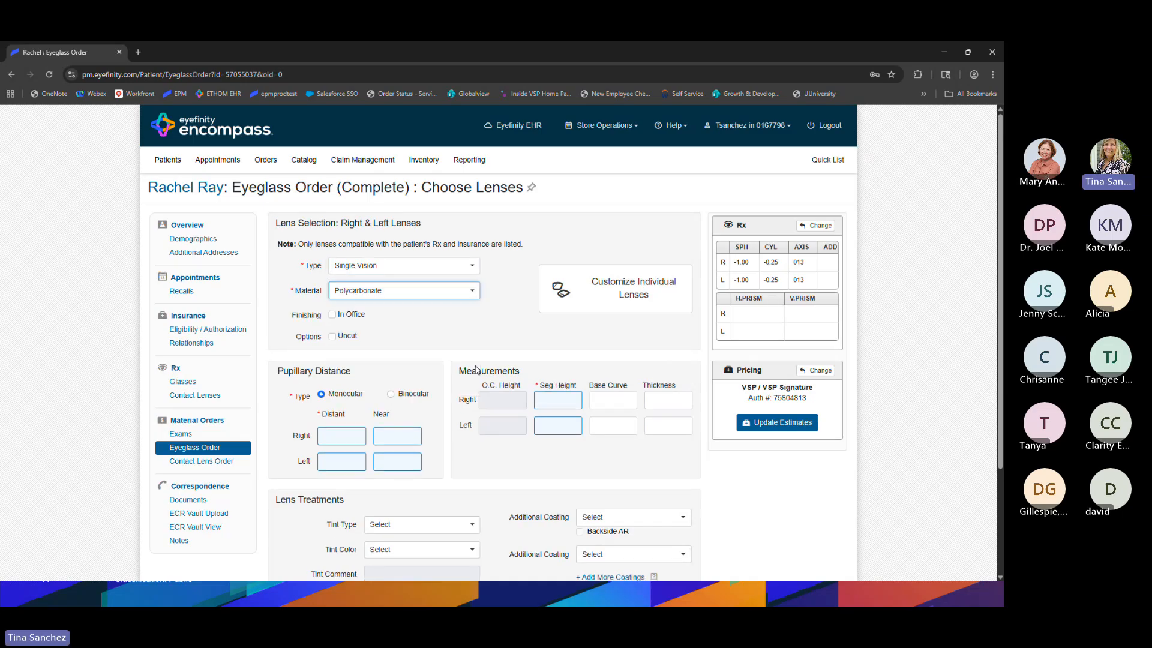
# - Set the lens style to Single Vision and the lens color to Clear
pyautogui.scroll(-1, 427, 348)
pyautogui.scroll(-2, 427, 348)
pyautogui.click(417, 237)
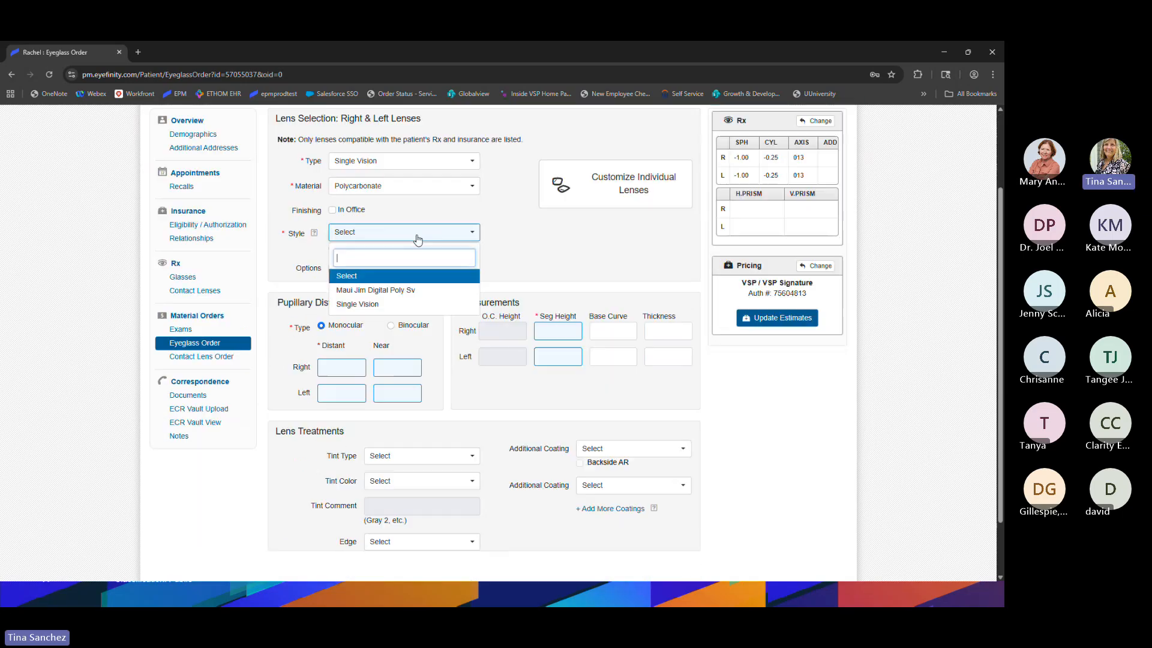
pyautogui.click(414, 303)
pyautogui.click(405, 271)
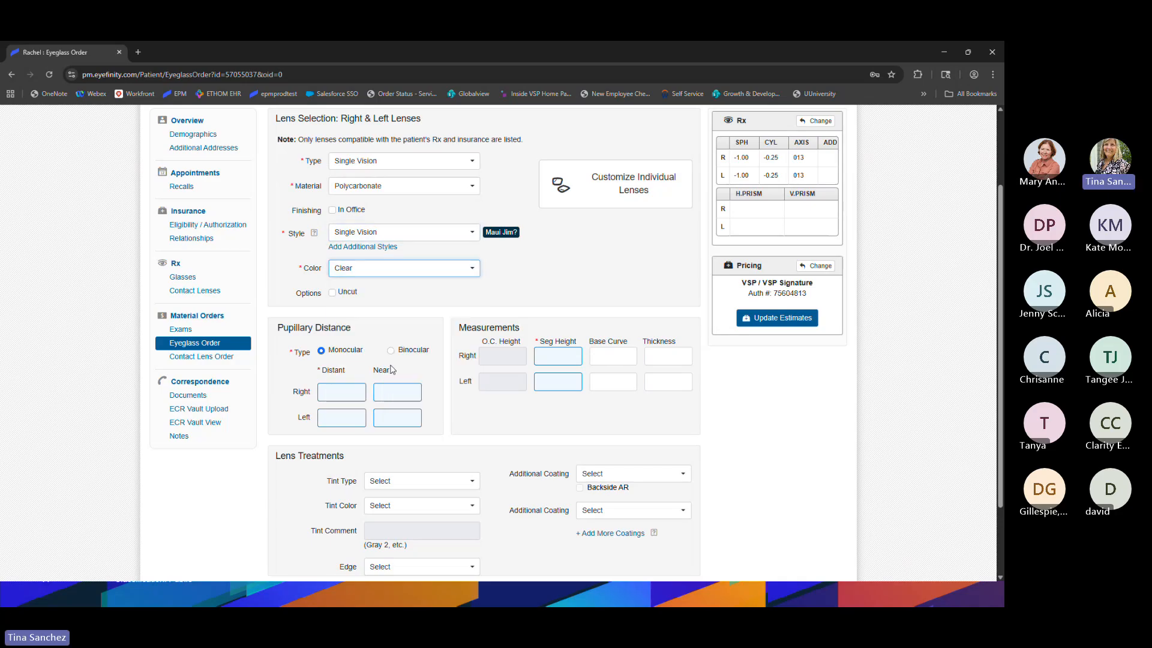
pyautogui.click(365, 330)
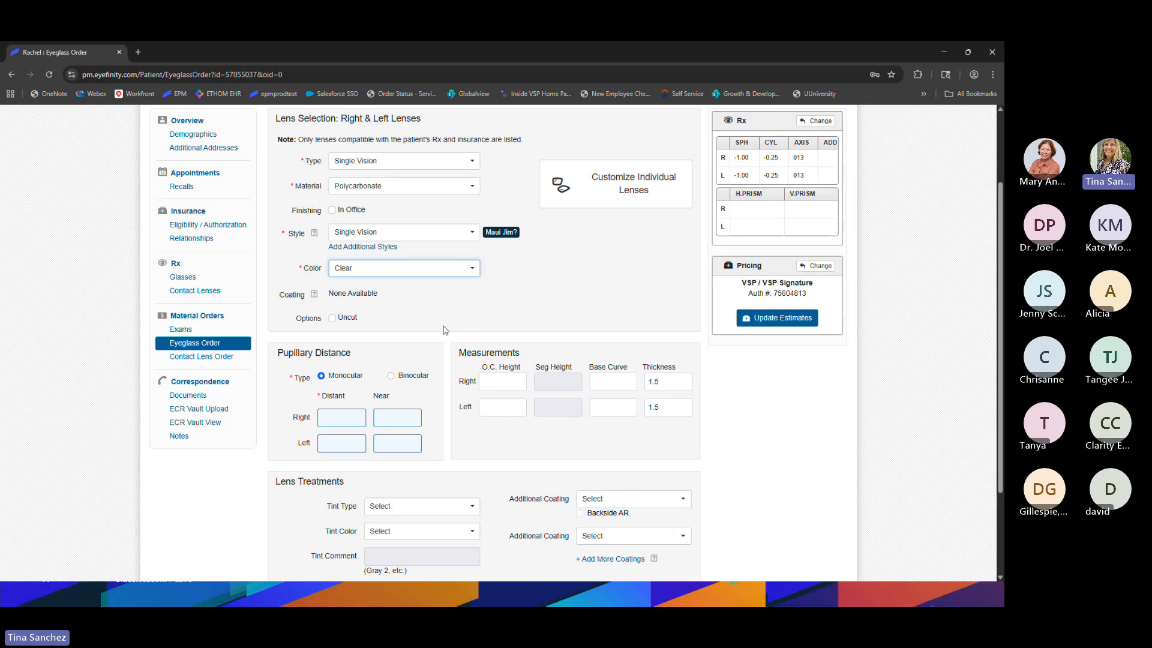
# - Enter 31 as the right eye's monocular distant pupillary distance
pyautogui.click(334, 415)
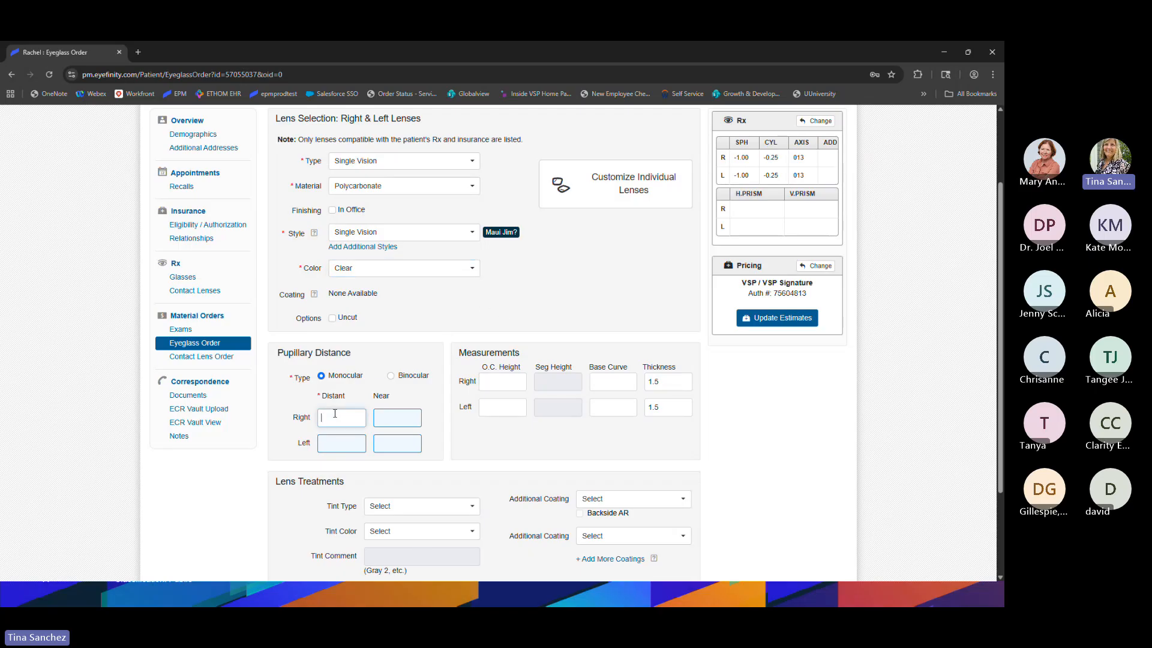
pyautogui.write('31')
pyautogui.press('Tab')
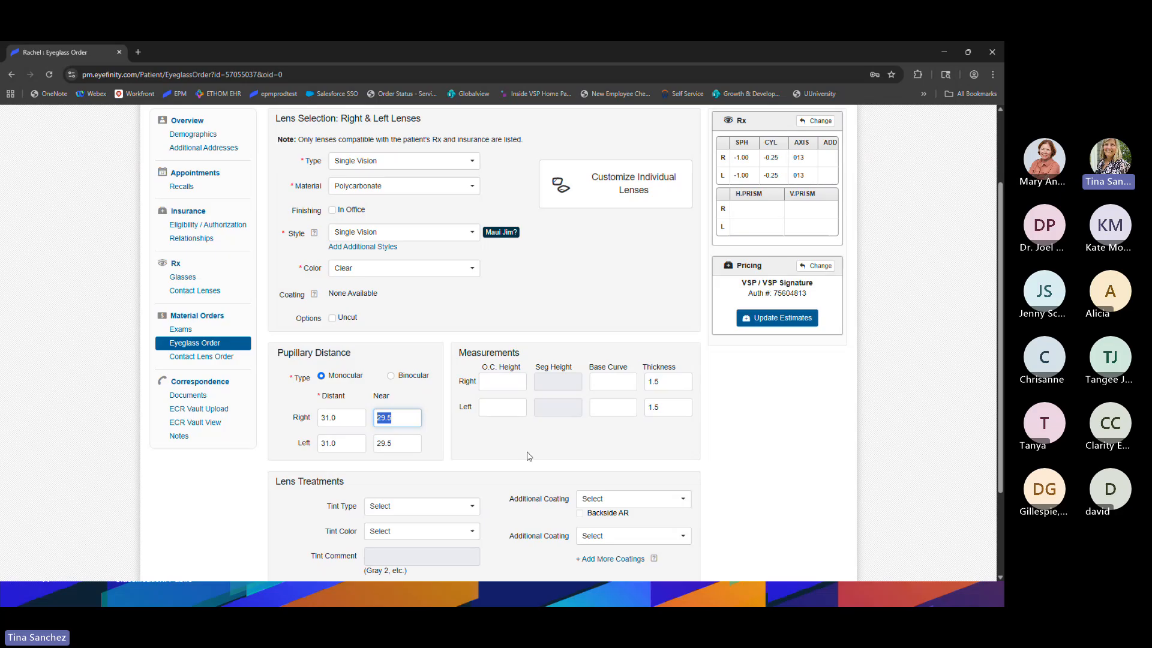
# - Apply the Crizal Easy UV additional coating to the lenses and add them to the order
pyautogui.scroll(-2, 559, 444)
pyautogui.scroll(-2, 630, 444)
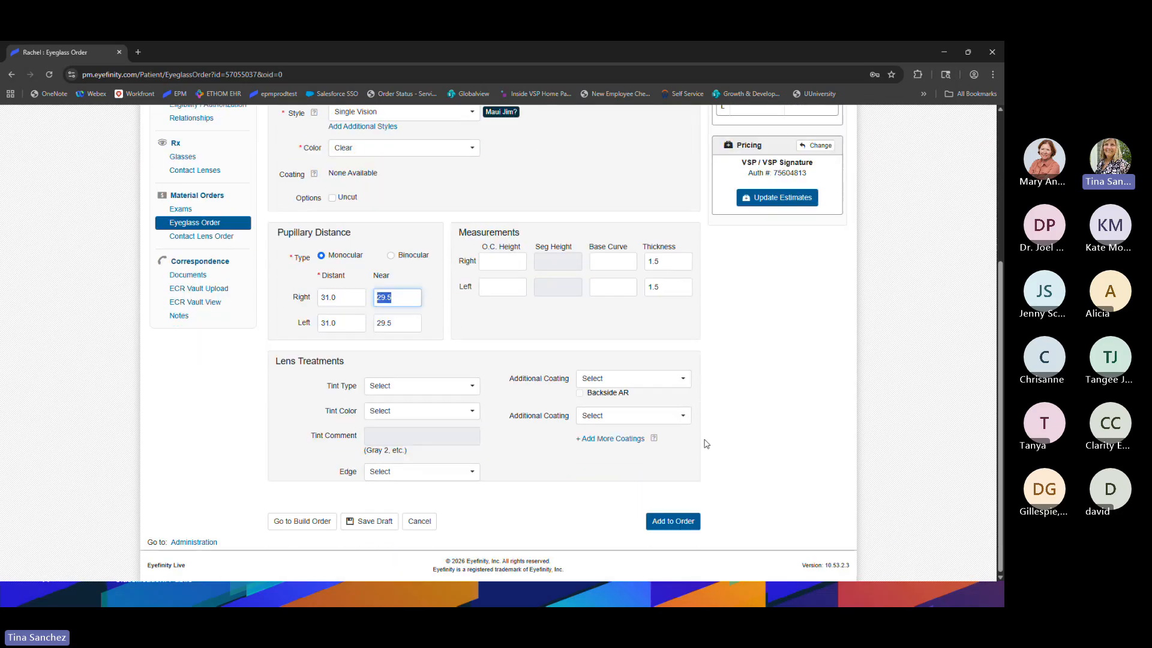
pyautogui.click(647, 384)
pyautogui.scroll(-2, 635, 446)
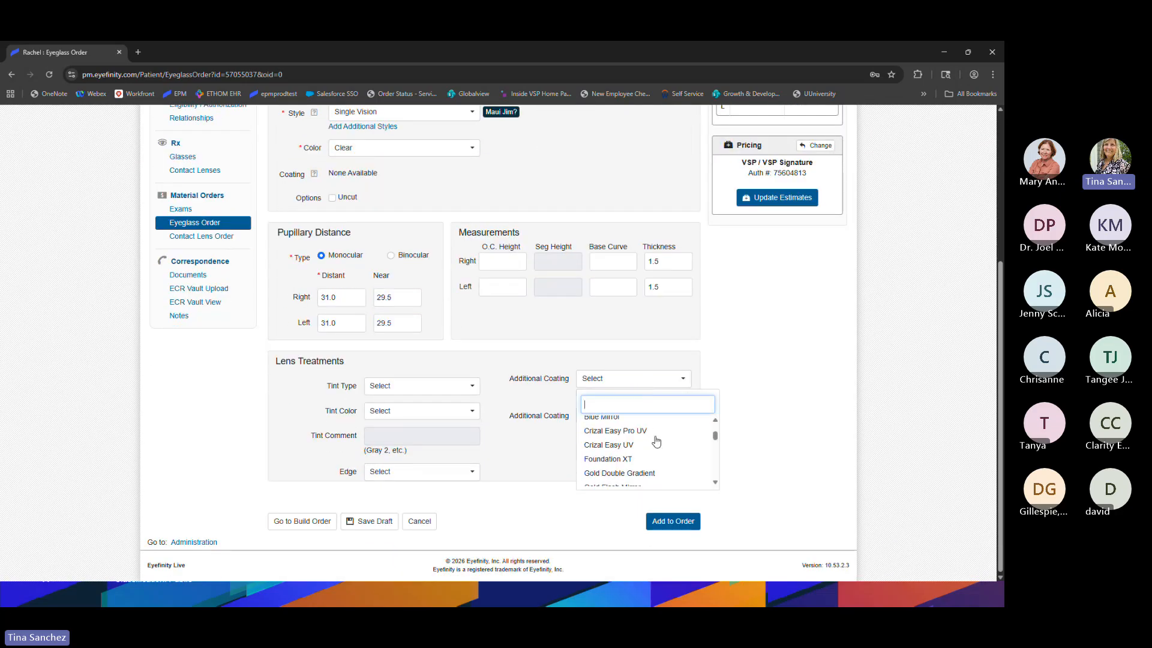
pyautogui.click(627, 451)
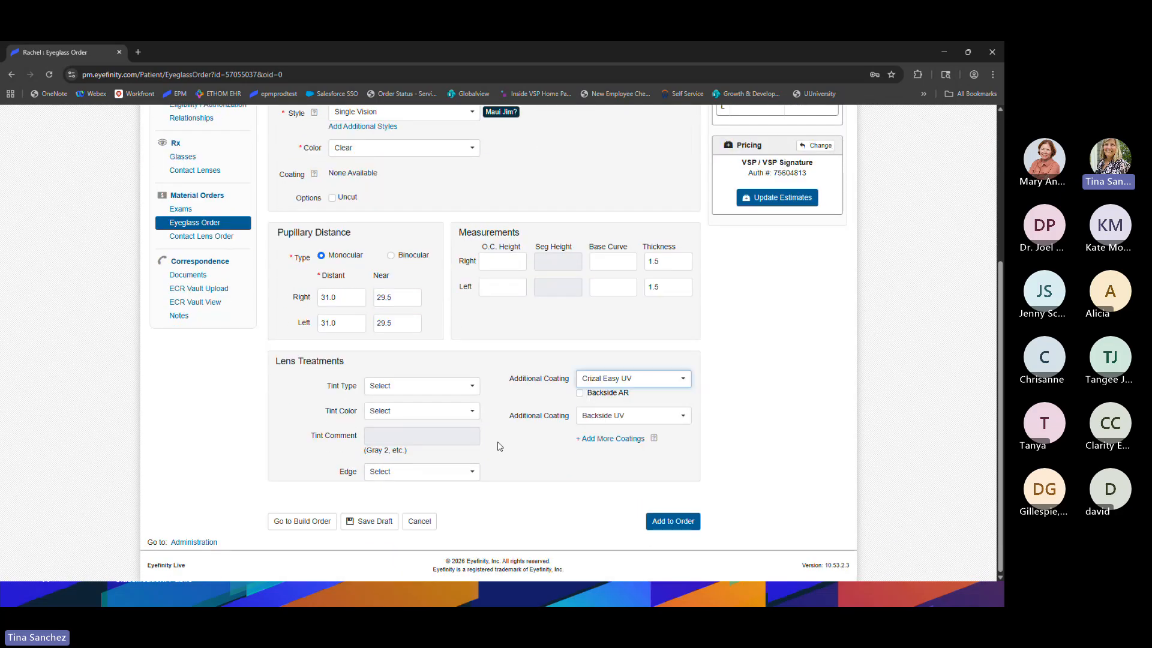
pyautogui.click(671, 522)
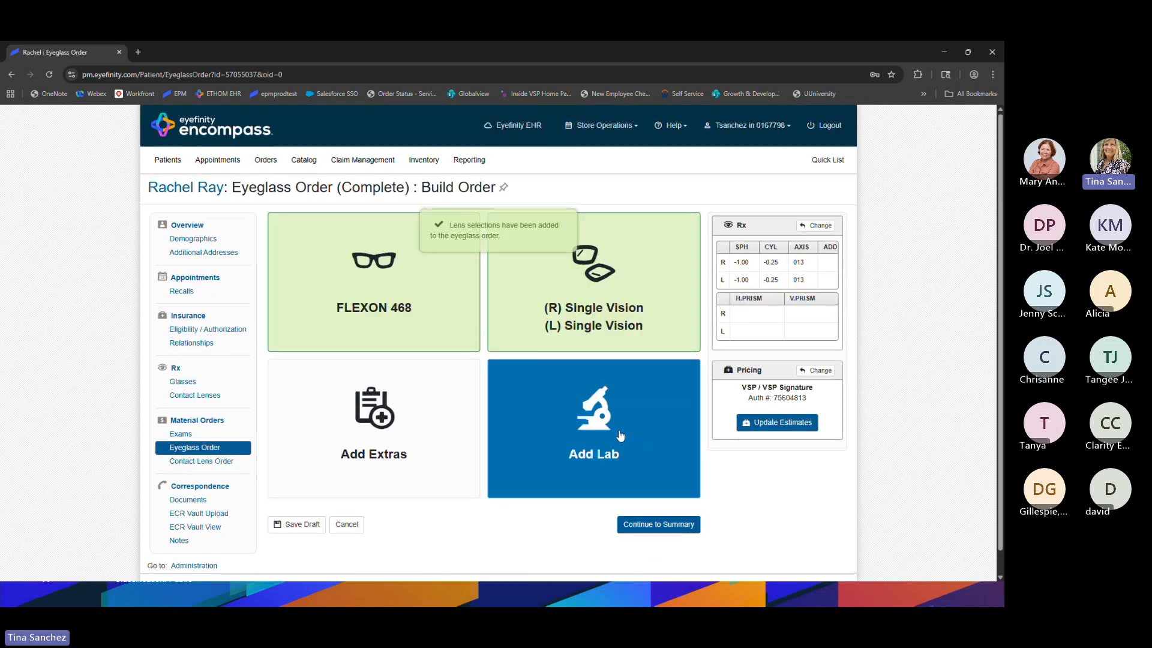
# - Assign the VSP lab ONE COLUMBUS to the order and update the price estimates
pyautogui.click(579, 402)
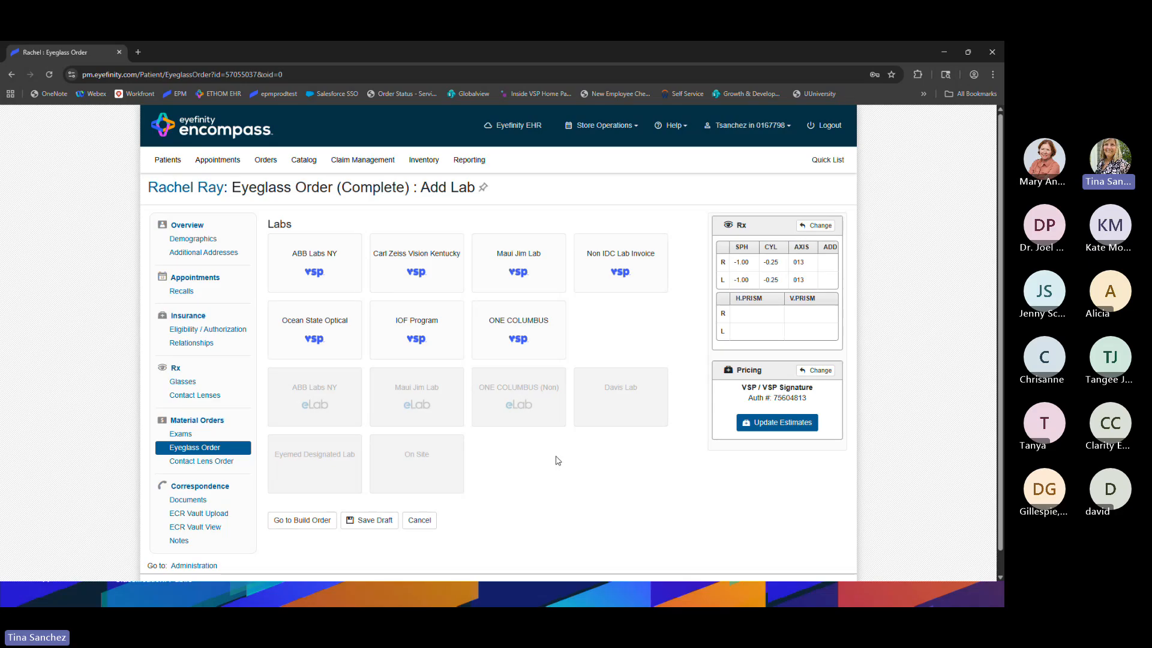
pyautogui.click(518, 329)
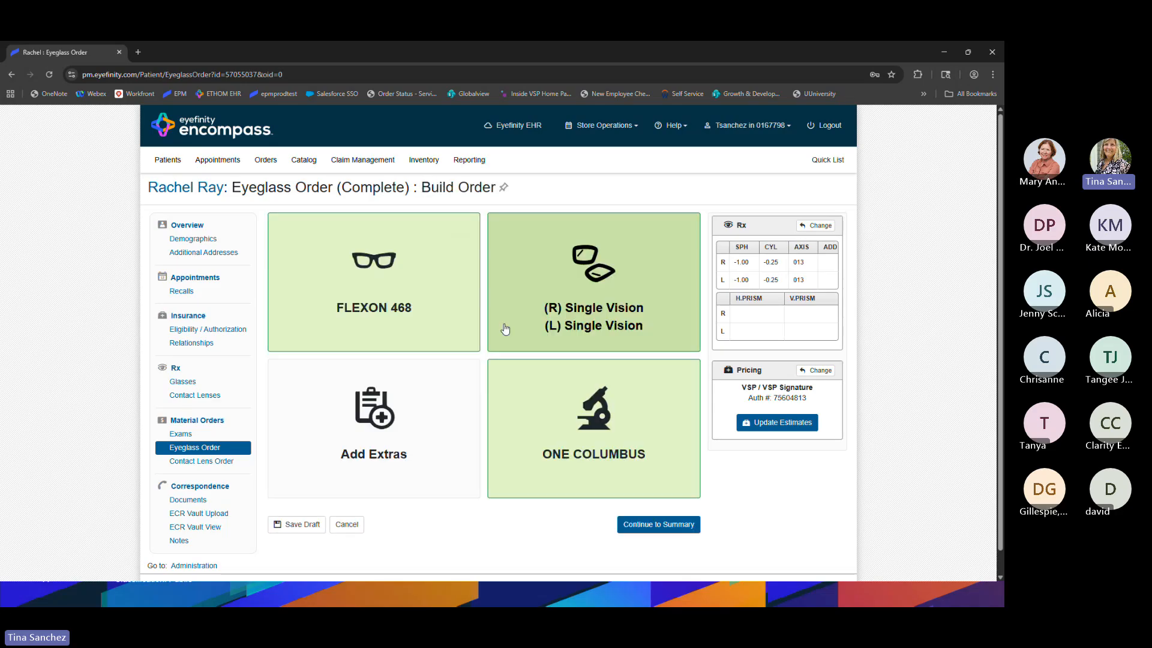
pyautogui.scroll(-1, 729, 500)
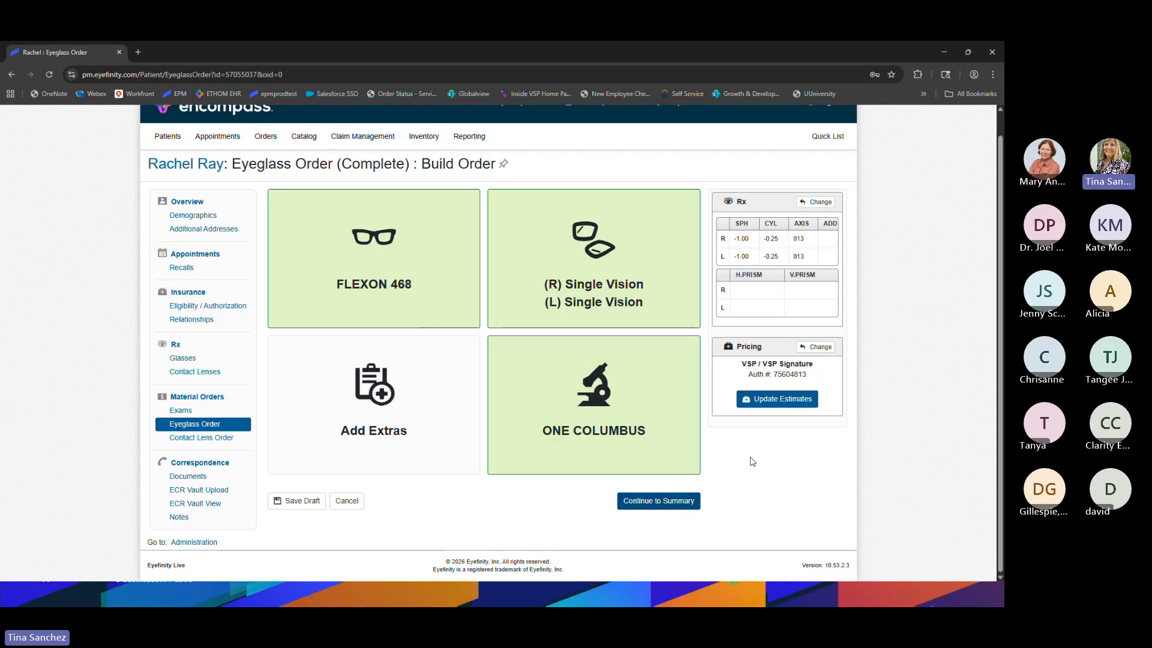
pyautogui.click(780, 400)
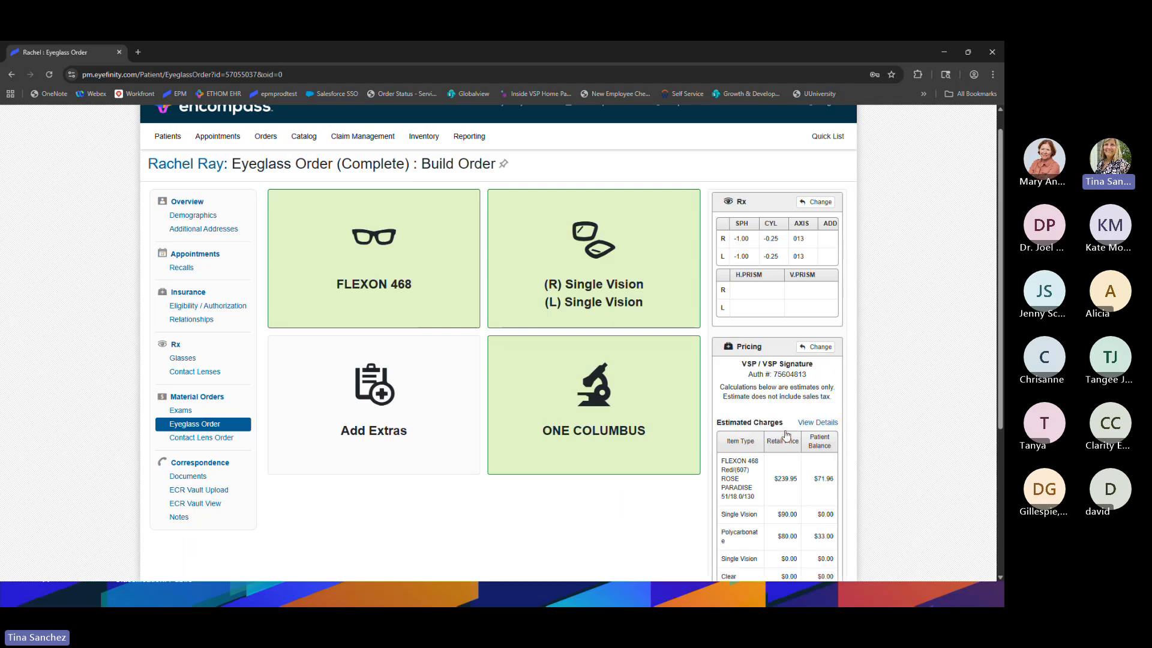
# - Review the estimated charges and continue through the order summary to pricing
pyautogui.scroll(-3, 786, 435)
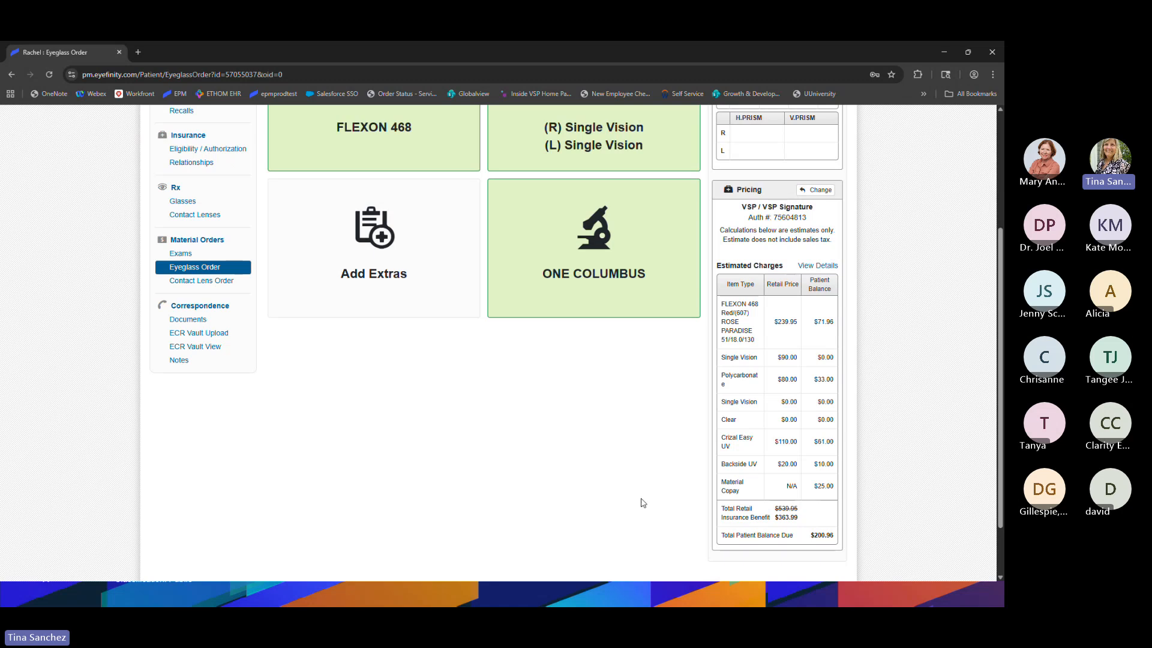
pyautogui.scroll(-1, 650, 436)
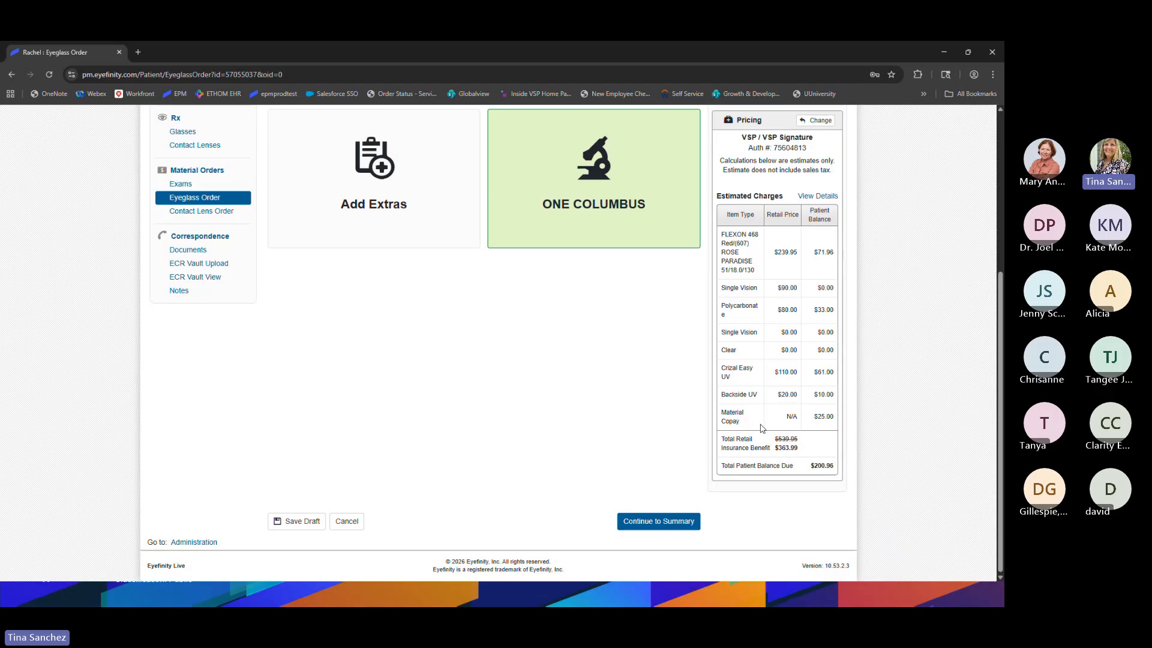
pyautogui.click(658, 521)
pyautogui.scroll(-7, 713, 420)
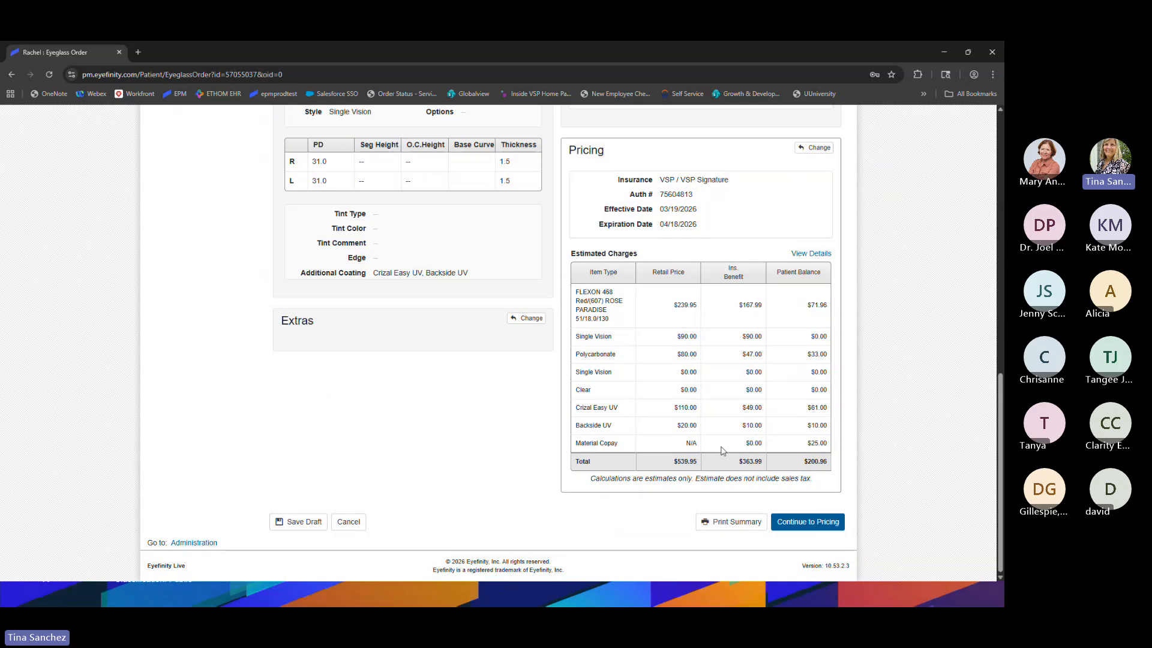
pyautogui.click(814, 525)
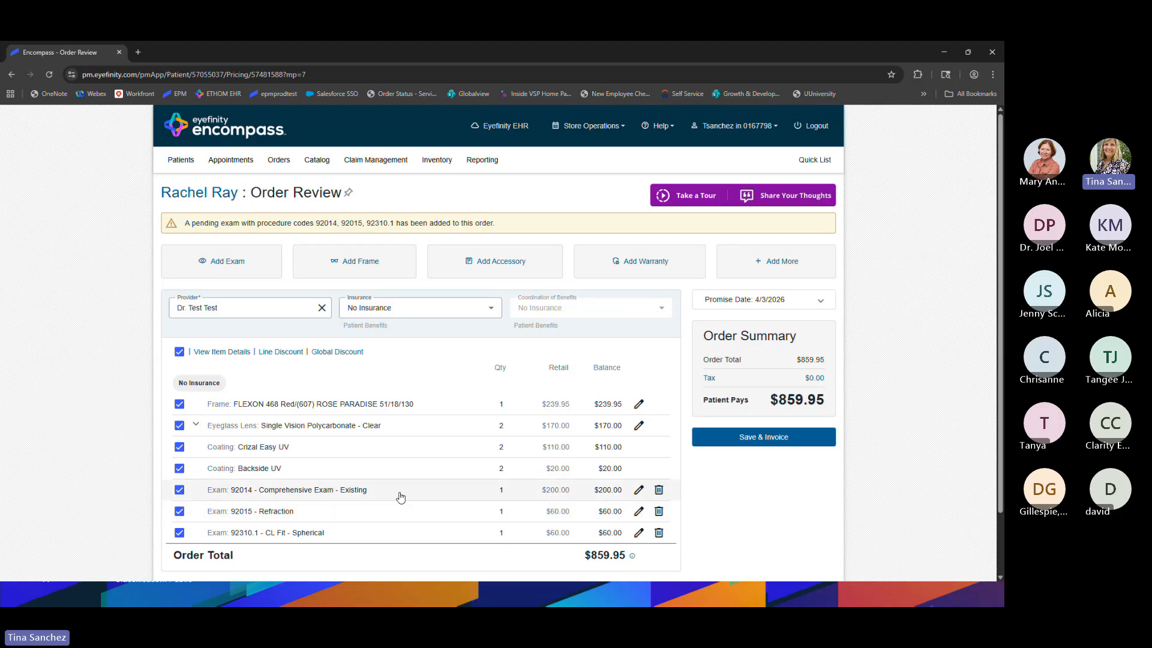
# - Deselect the 92310.1 - CL Fit - Spherical exam line in the order review and select it again
pyautogui.scroll(-2, 398, 496)
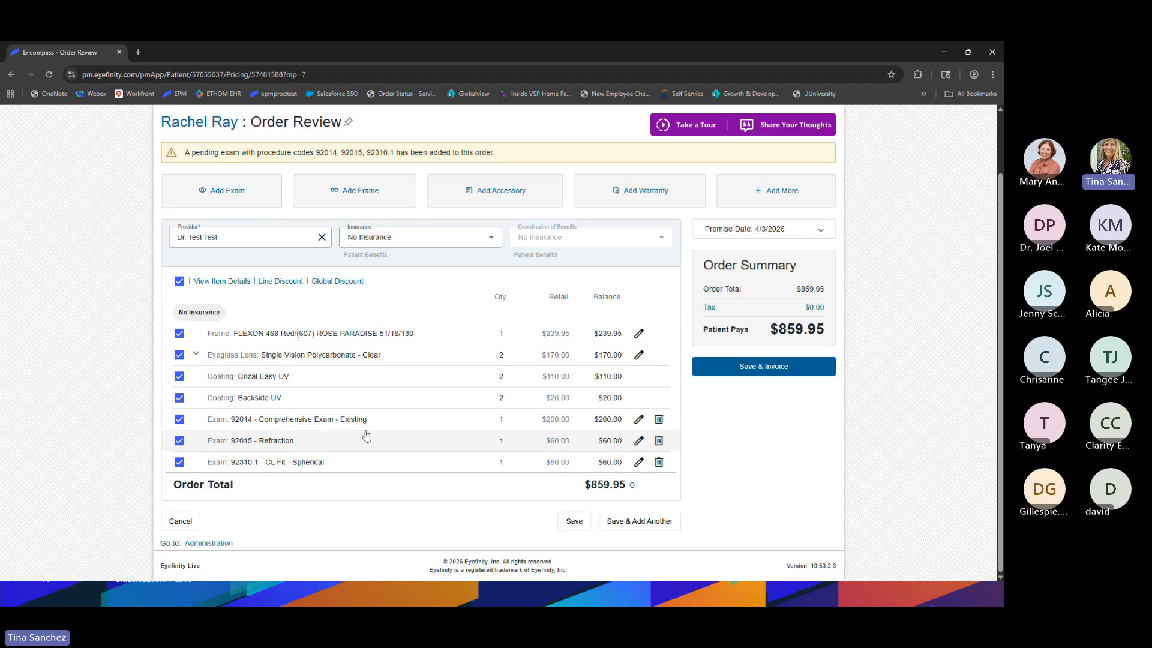
pyautogui.scroll(1, 368, 435)
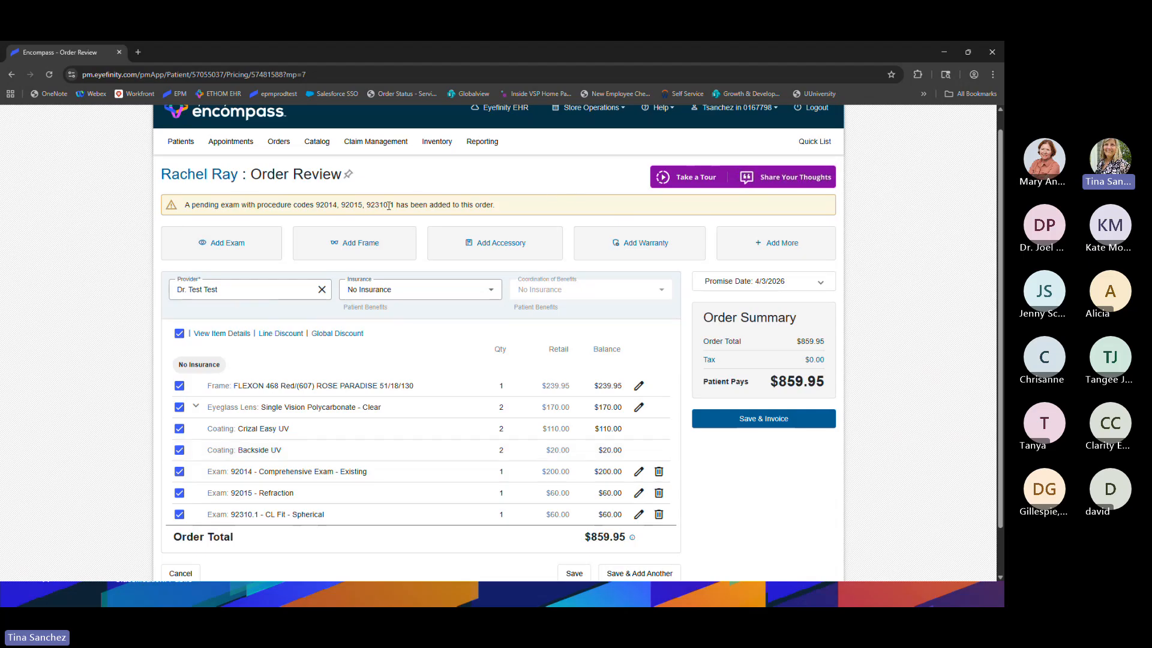
pyautogui.scroll(-1, 412, 468)
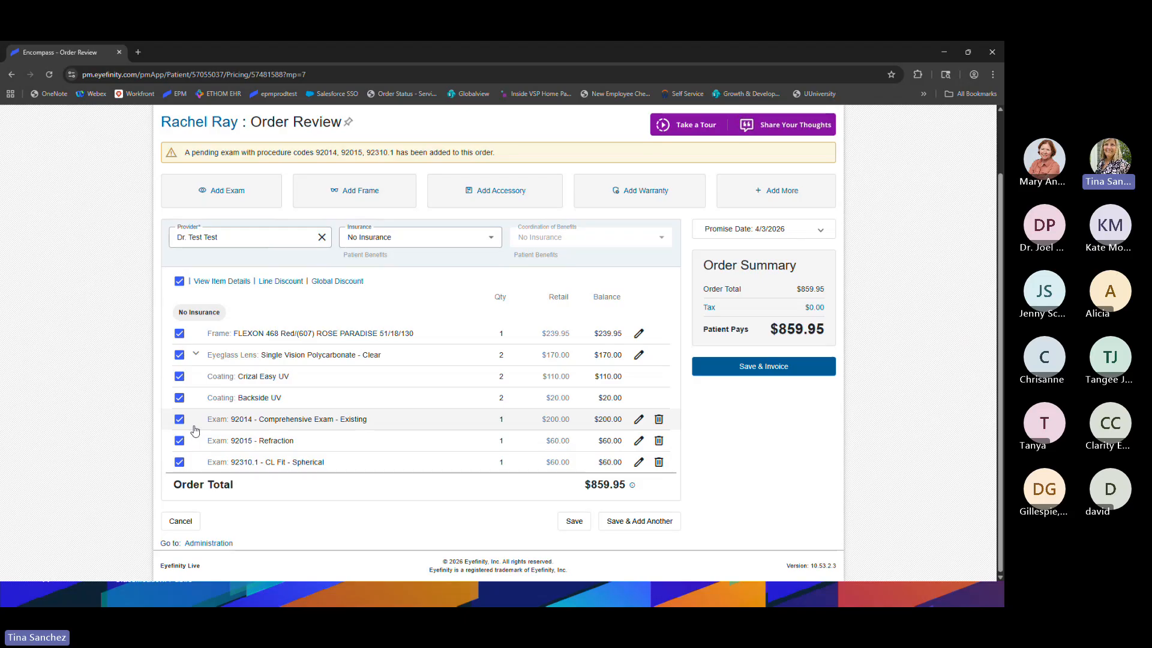
pyautogui.click(178, 462)
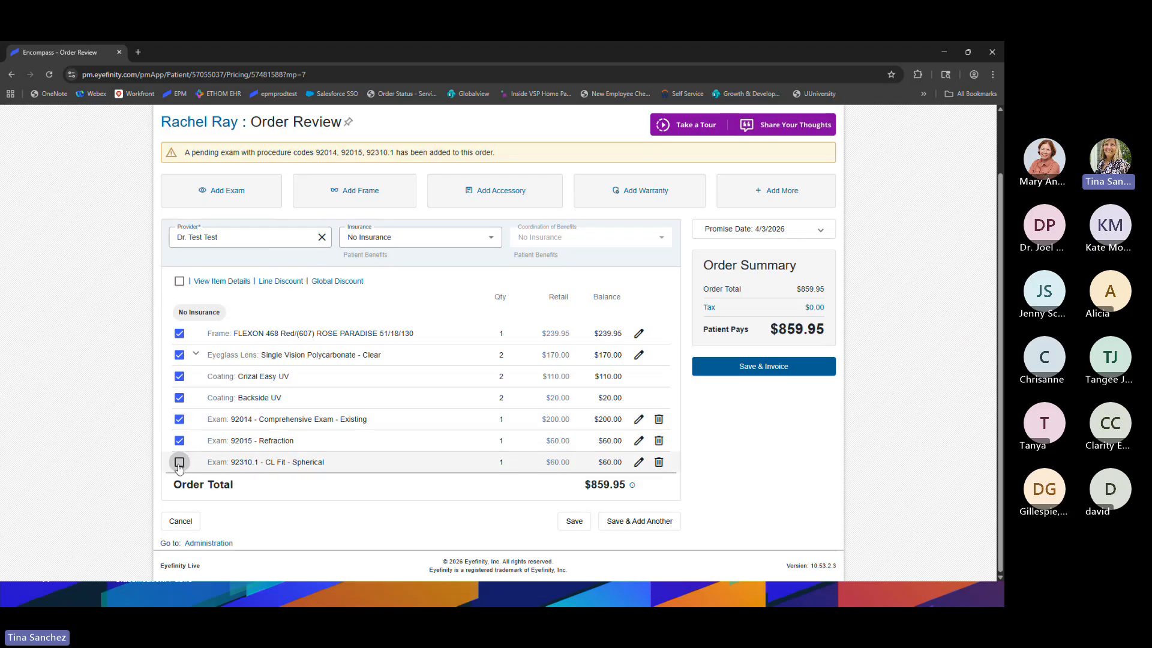
pyautogui.click(179, 462)
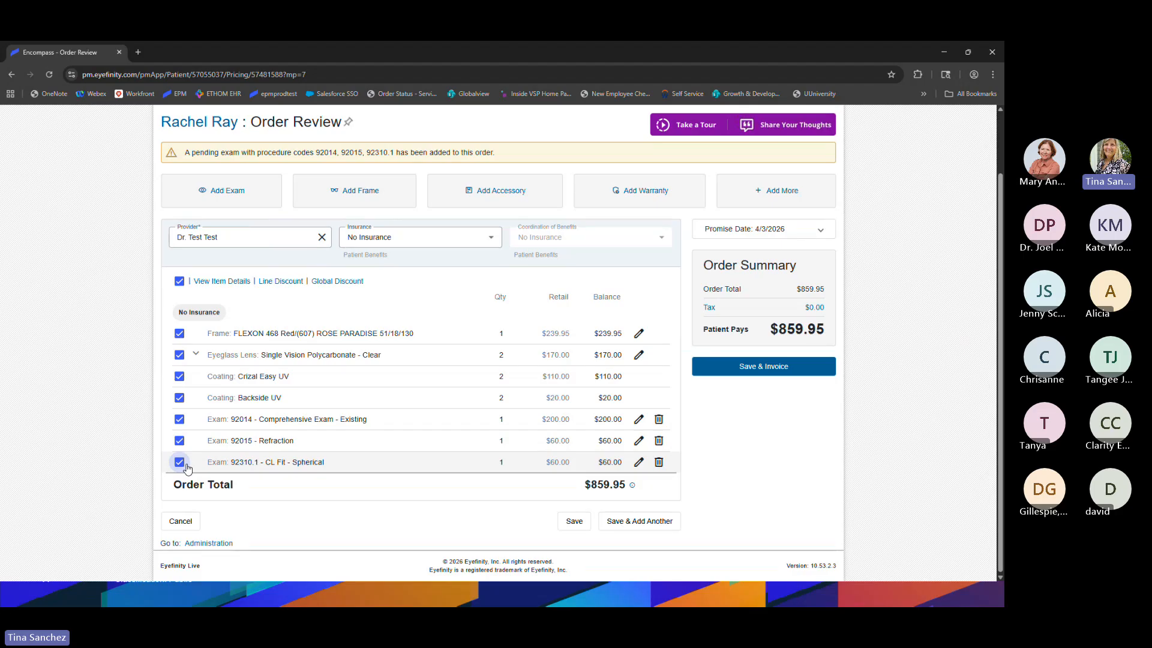
# - Deselect all line items in the order review and search the accessories to add for "case"
pyautogui.click(179, 282)
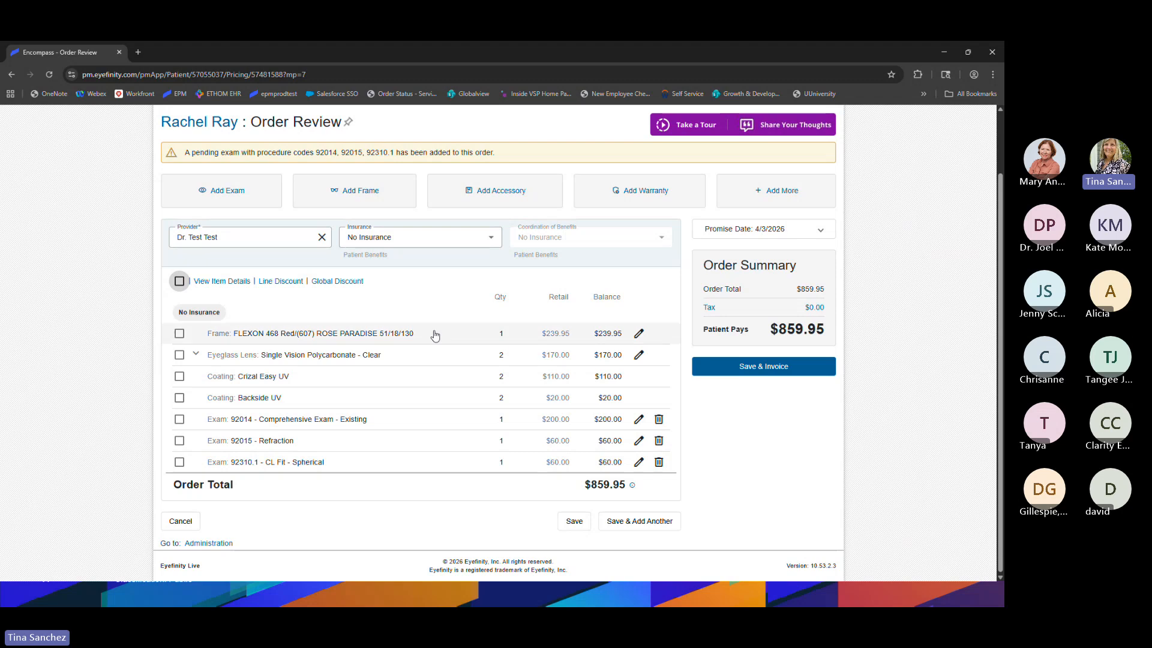
pyautogui.scroll(1, 433, 334)
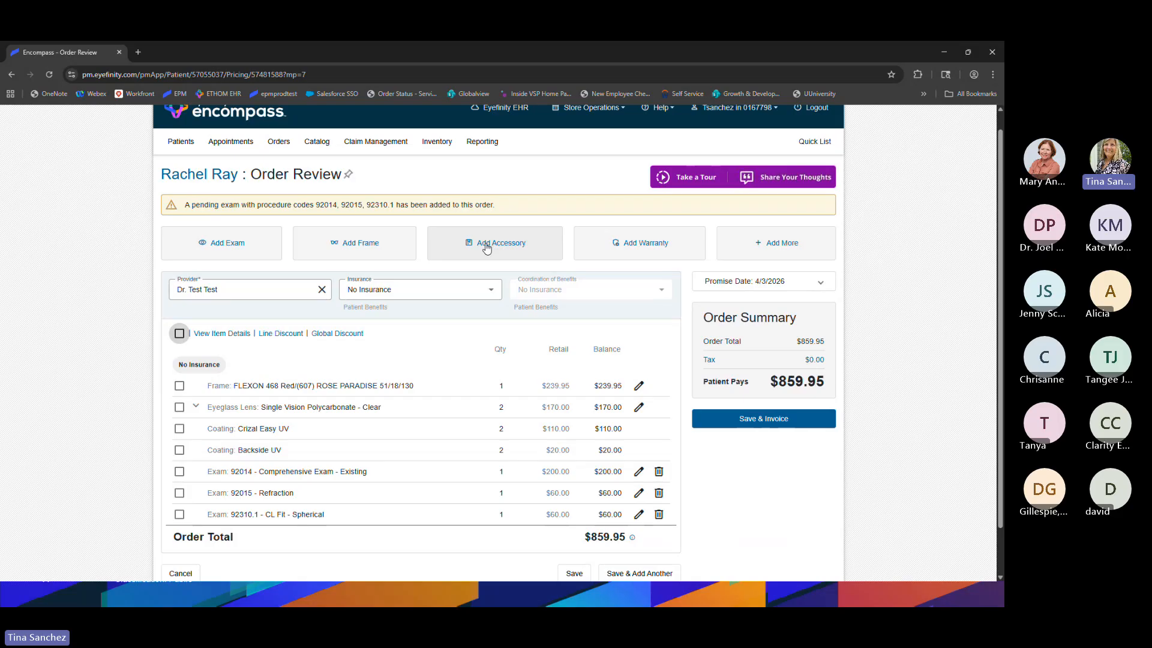
pyautogui.click(506, 250)
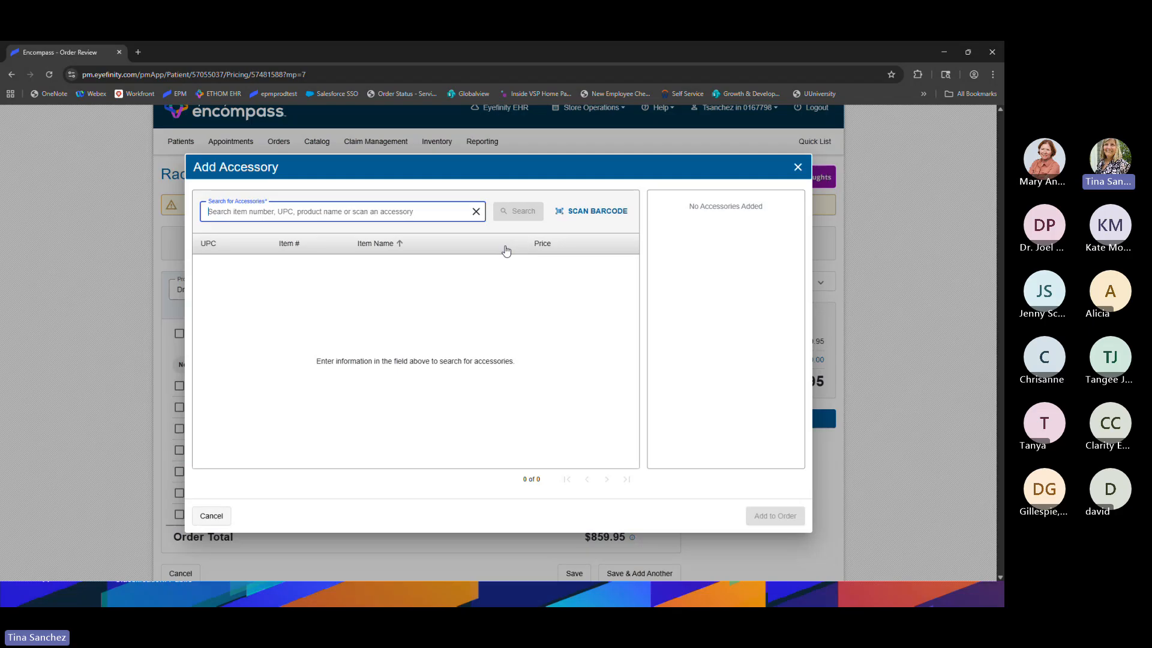
pyautogui.write('case')
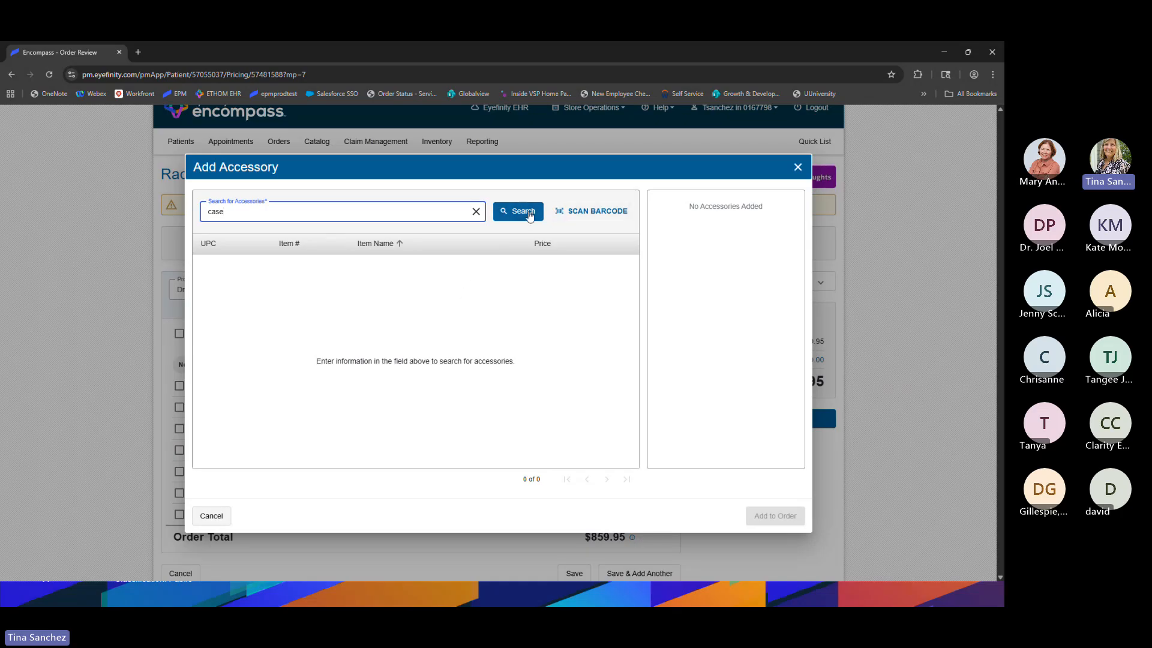
pyautogui.click(528, 214)
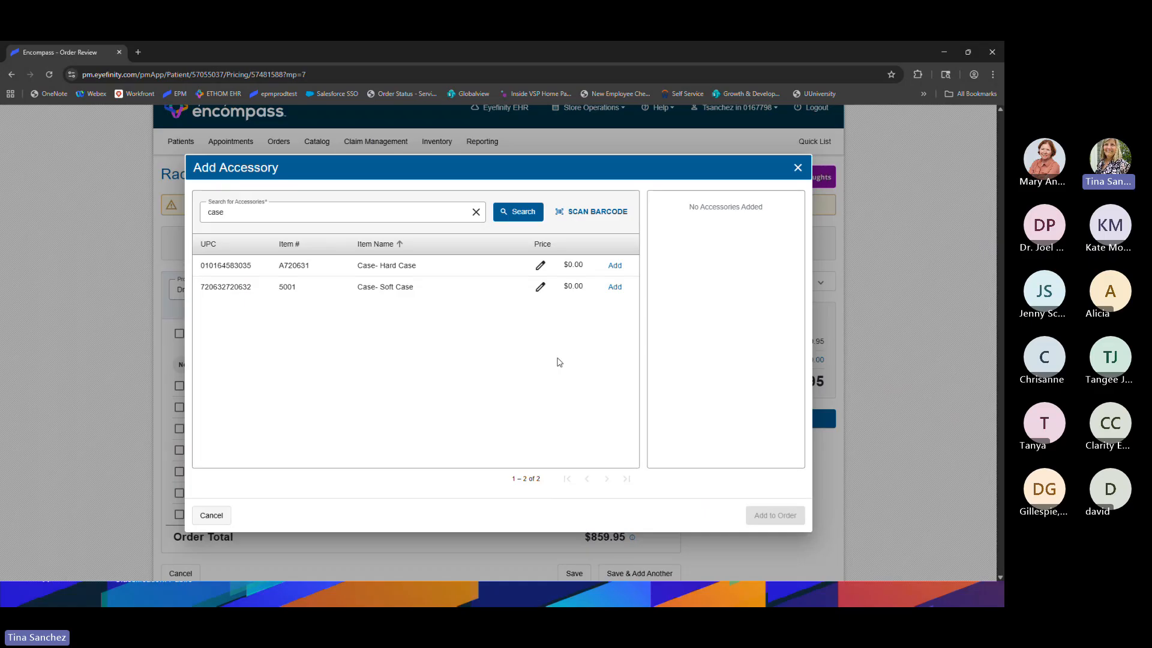
# - Set the Case- Hard Case price to $10.00 and add one to the accessory selection without saving that price as retail
pyautogui.click(540, 265)
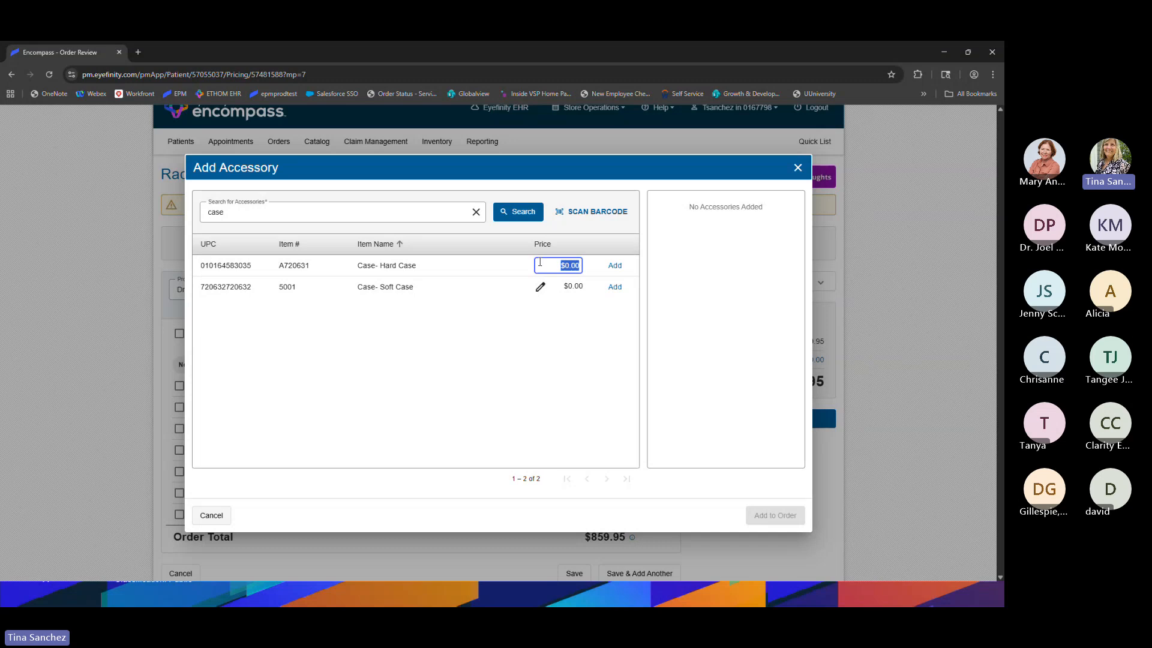
pyautogui.write('10.00')
pyautogui.press('Return')
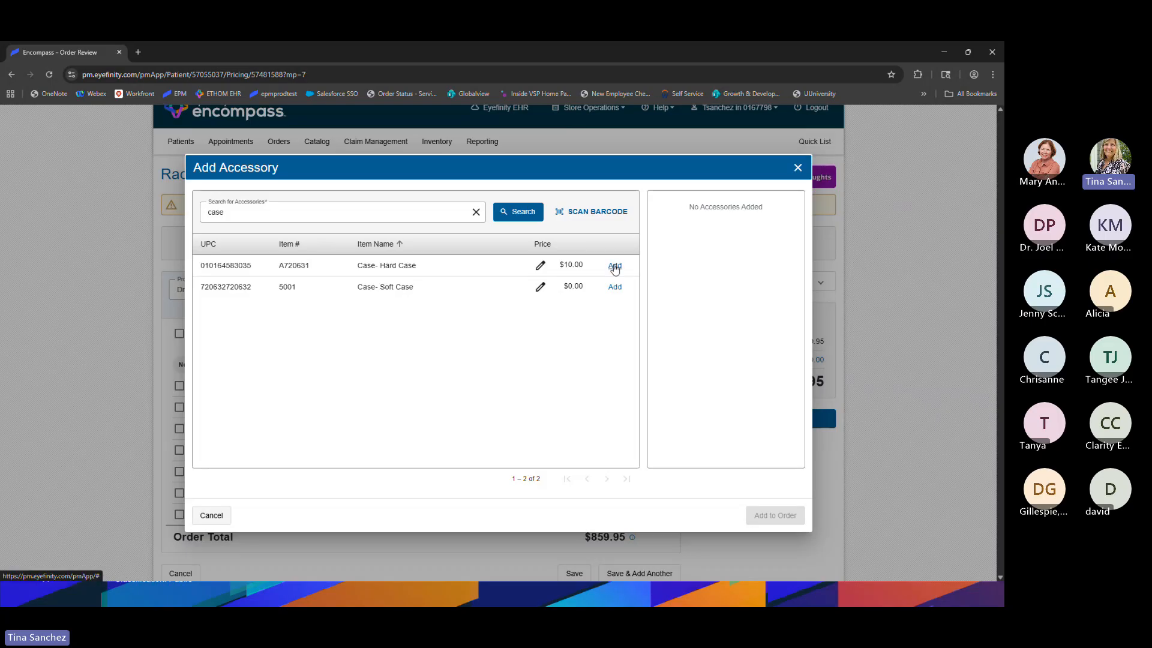
pyautogui.click(615, 266)
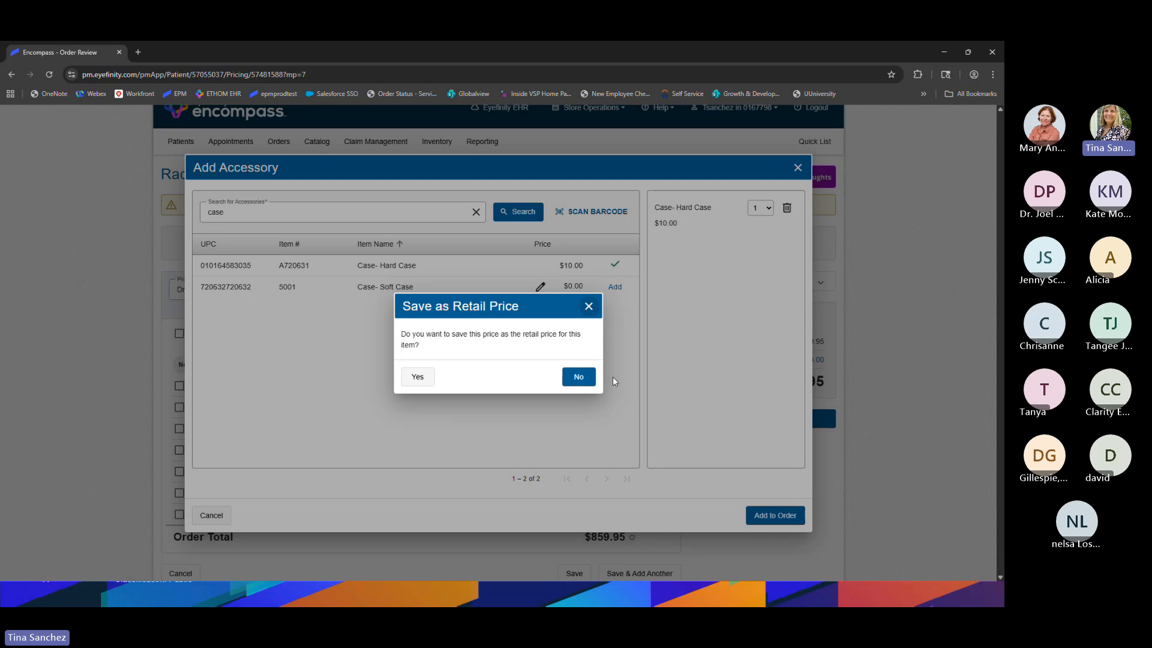
pyautogui.click(579, 377)
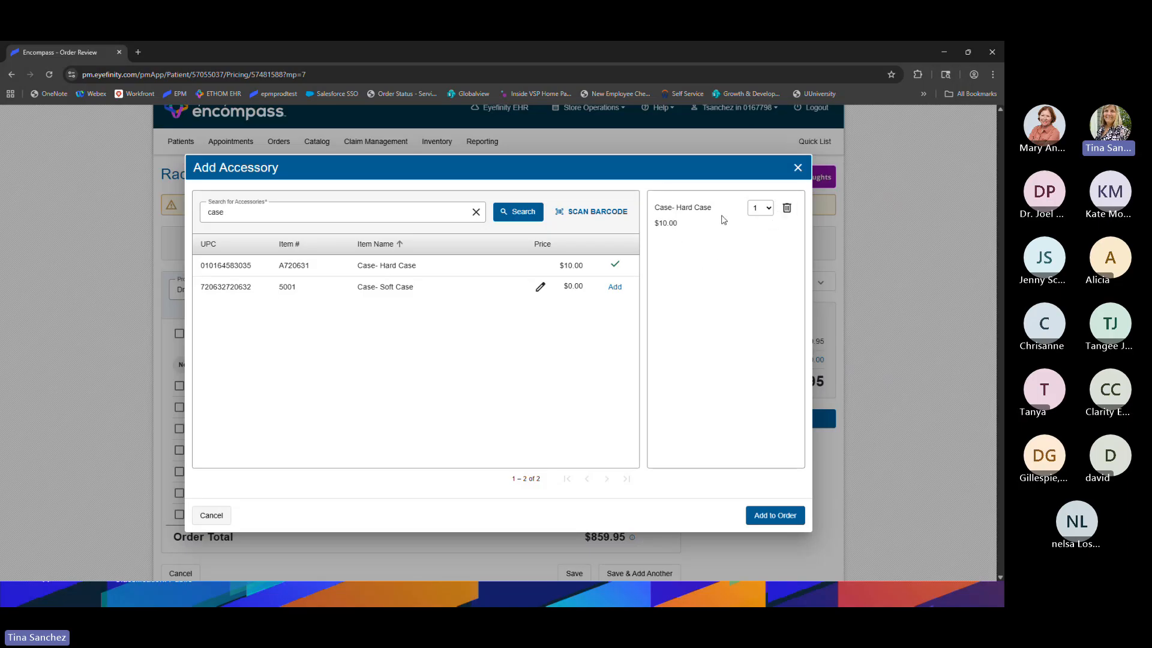
pyautogui.click(766, 211)
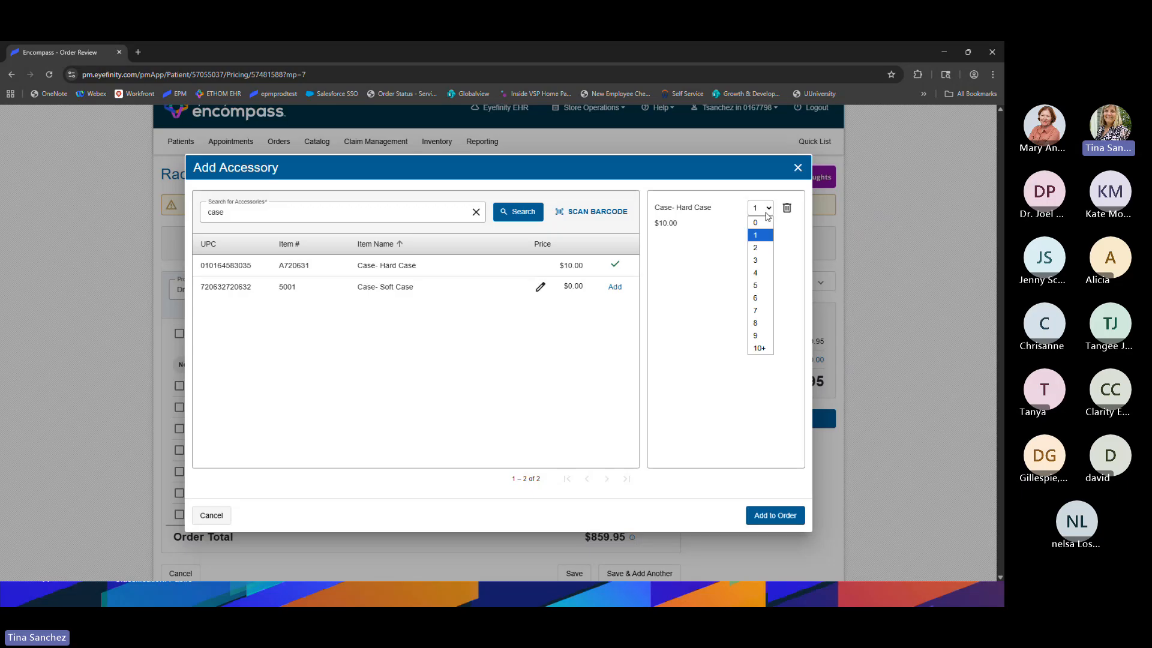
pyautogui.click(717, 261)
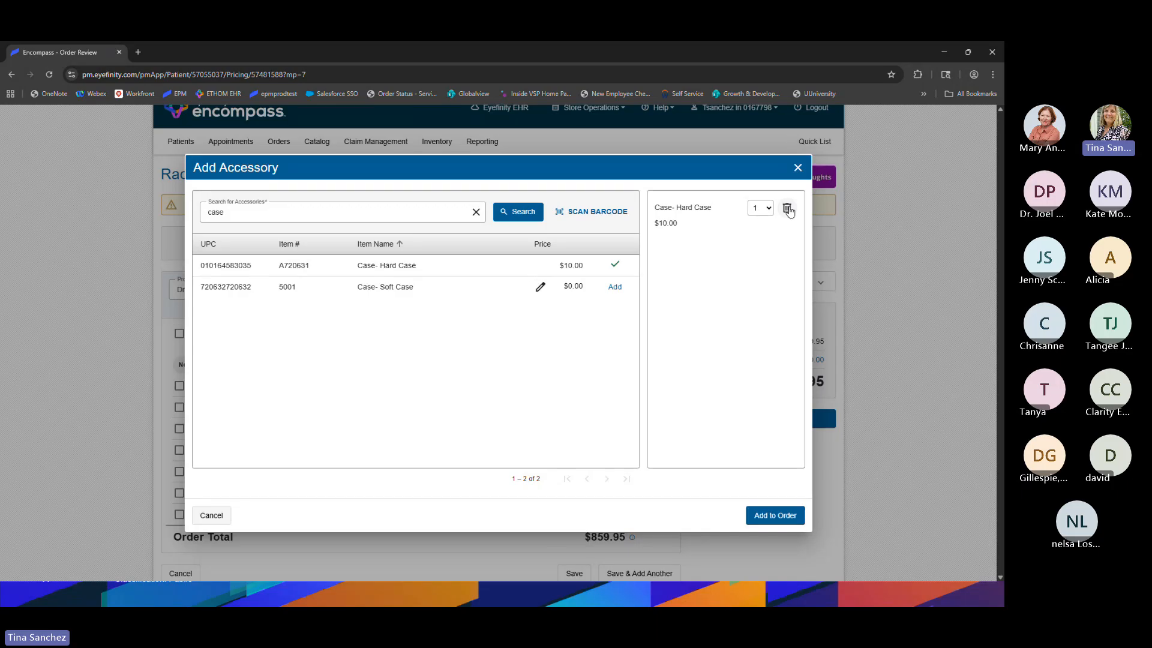
# - Search the accessories for "cord", select Cord- Blk Cord, and add the selected accessories to the order
pyautogui.click(231, 211)
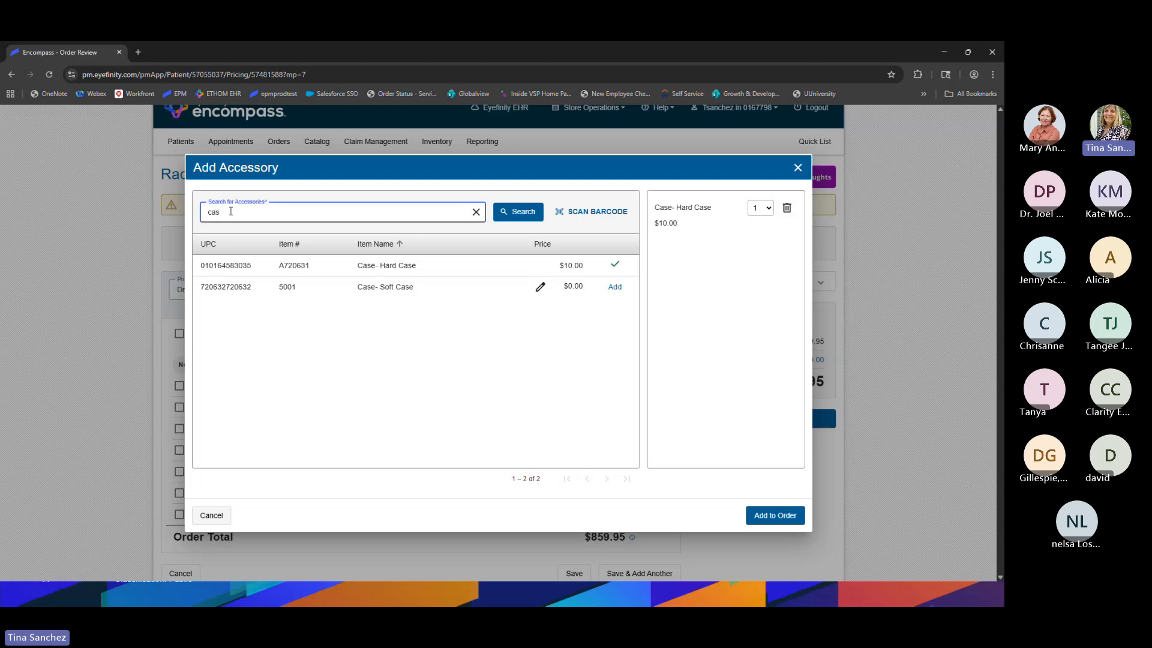
pyautogui.press('BackSpace')
pyautogui.press('BackSpace')
pyautogui.press('BackSpace')
pyautogui.write('cord')
pyautogui.click(520, 215)
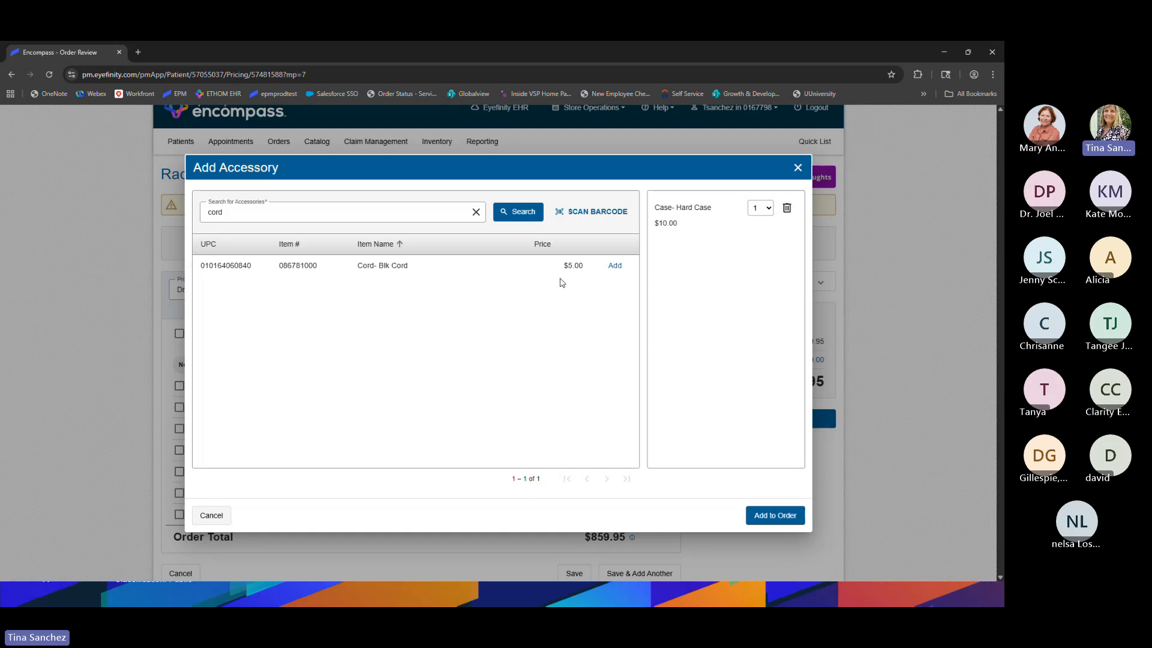
pyautogui.click(615, 265)
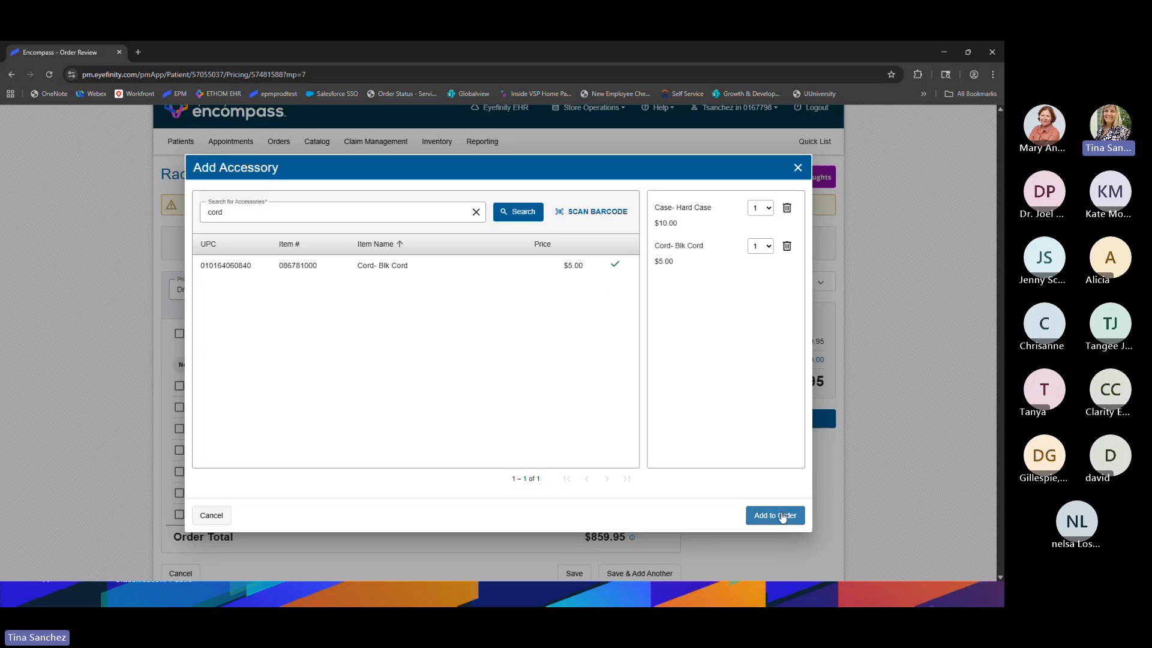
pyautogui.click(782, 516)
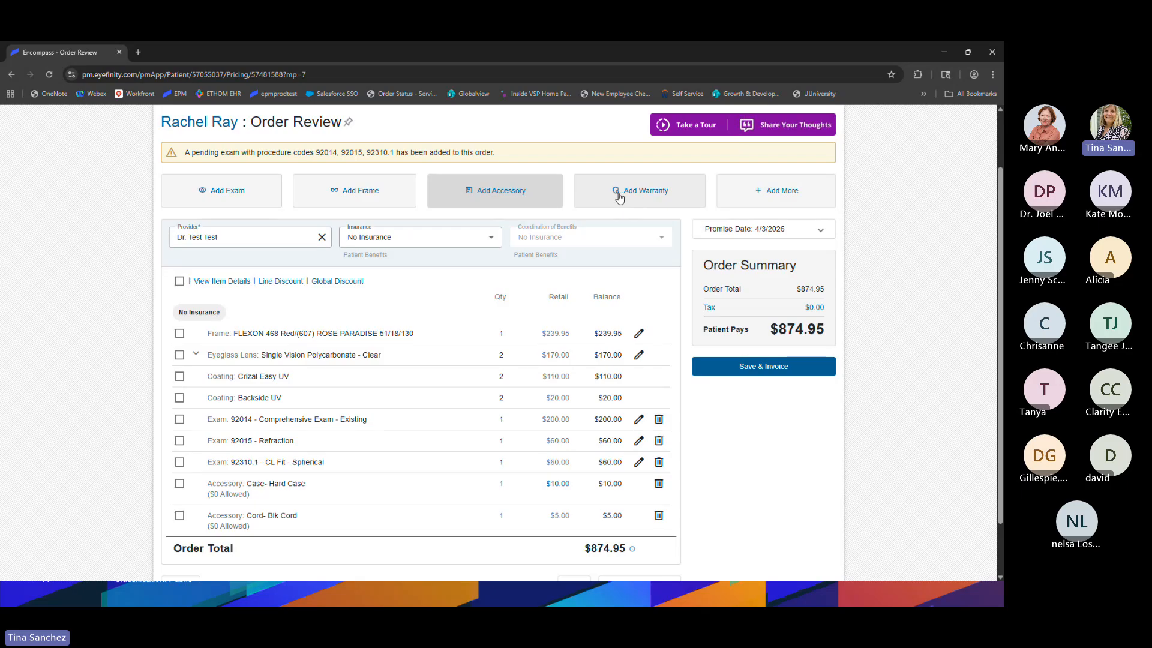
# - View the warranty plans and the additional gift card and fee options offered for the order without adding any
pyautogui.click(656, 193)
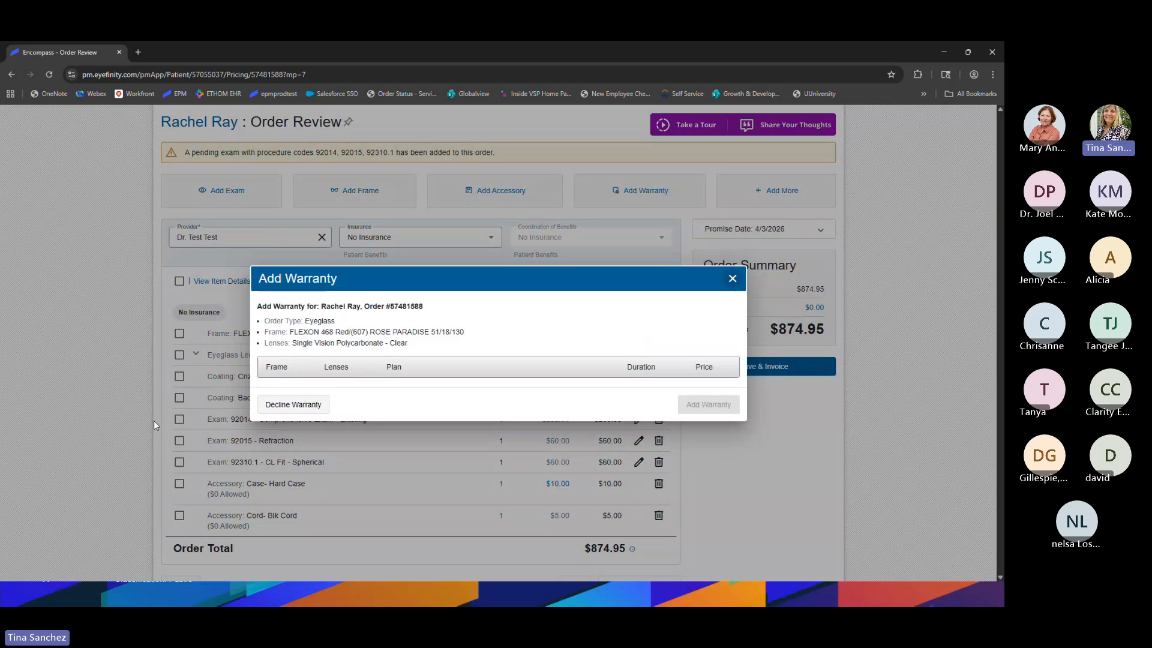
pyautogui.click(733, 279)
pyautogui.click(782, 192)
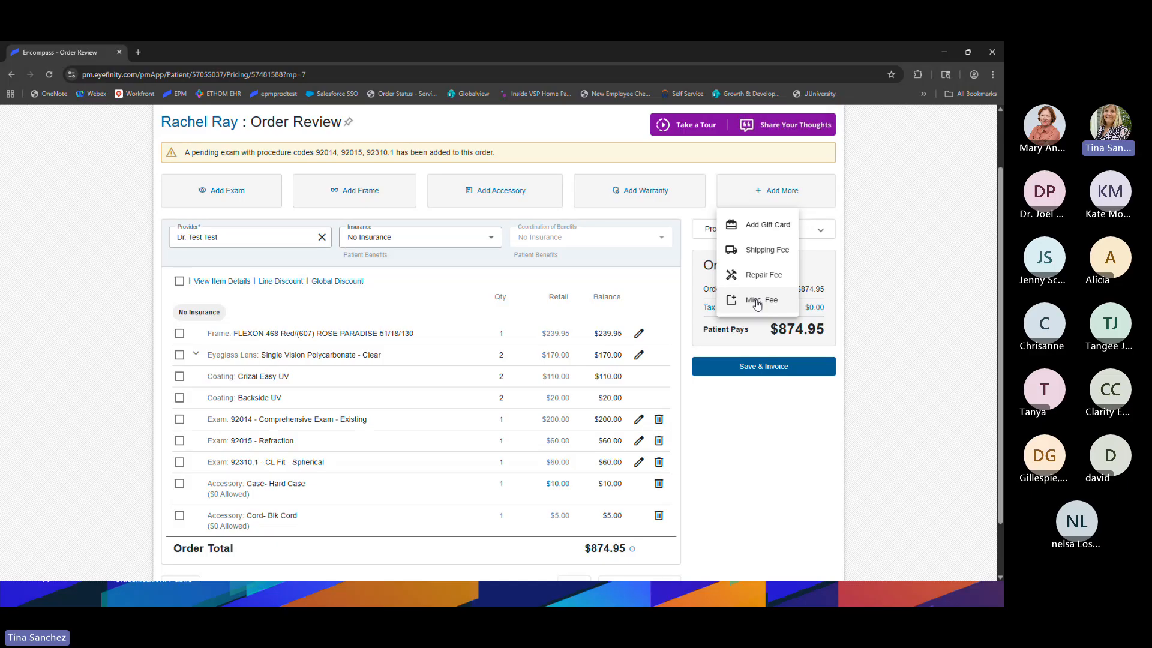
pyautogui.click(770, 415)
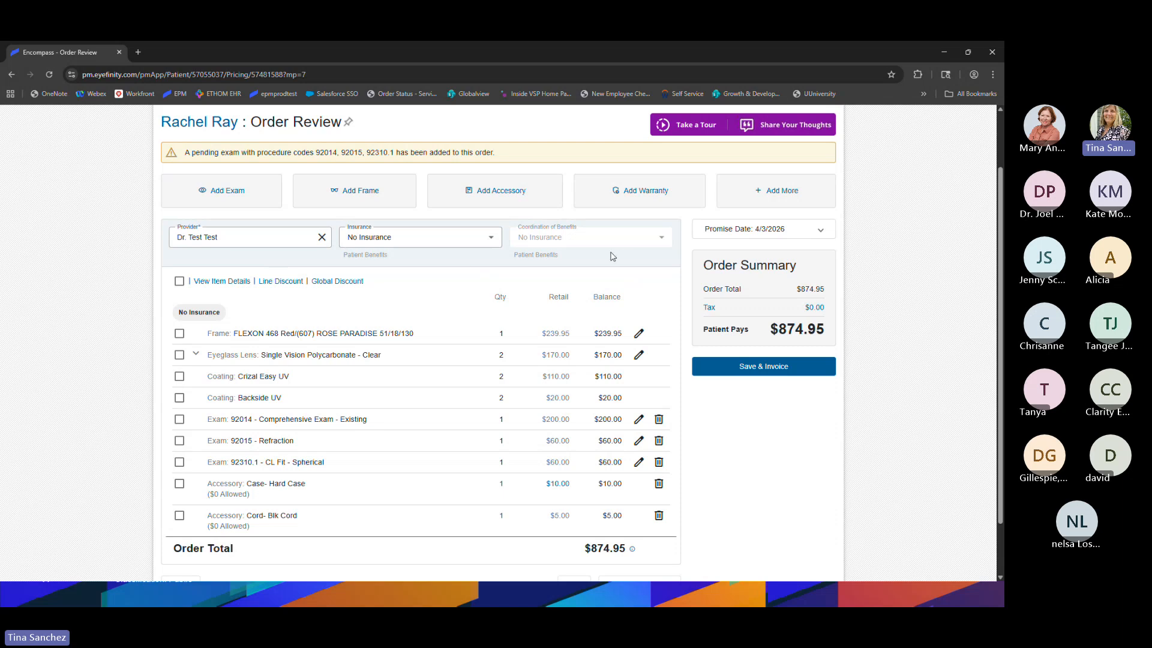
# - Clear the order's provider to view the available providers and select the original test provider again
pyautogui.click(240, 239)
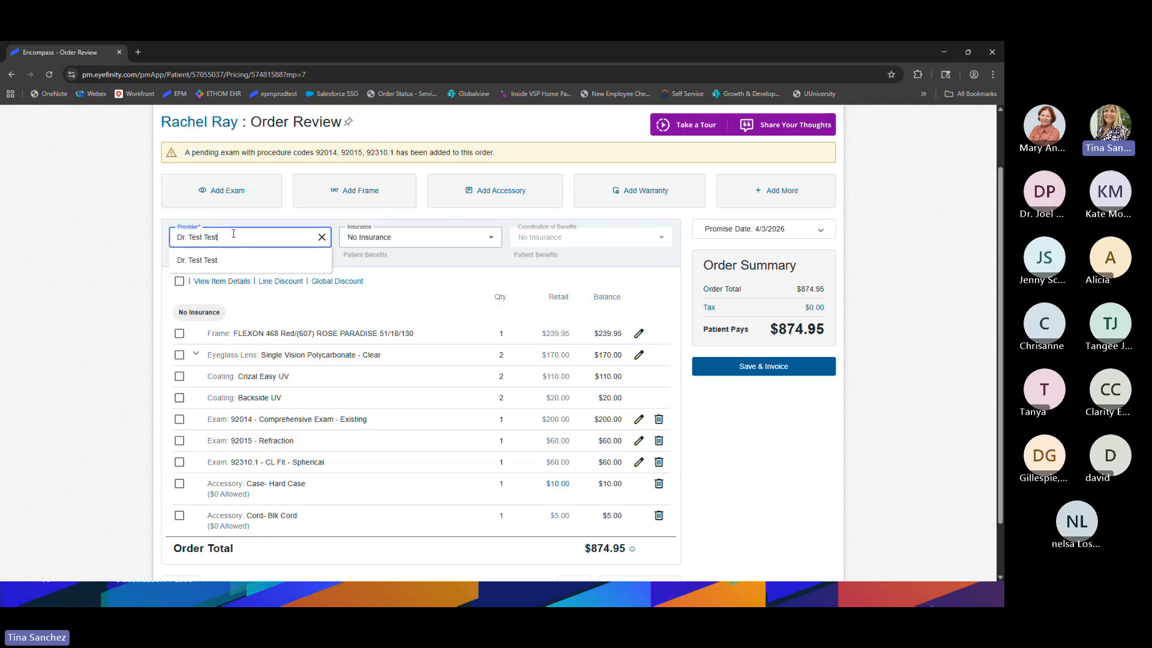
pyautogui.click(131, 260)
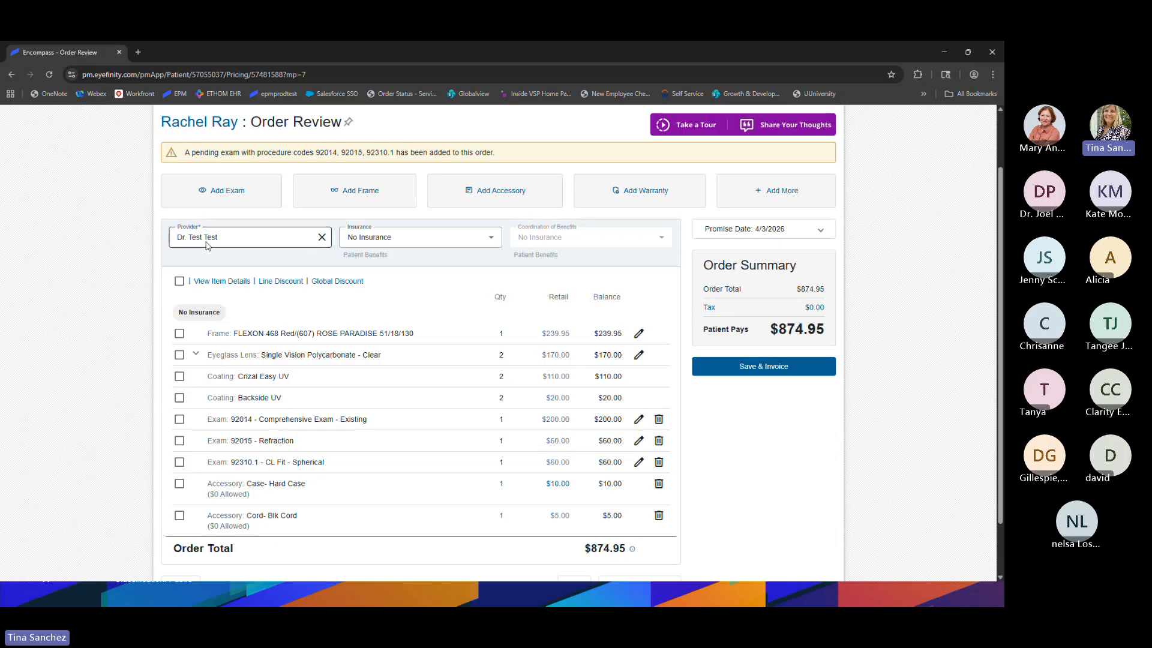
pyautogui.click(278, 235)
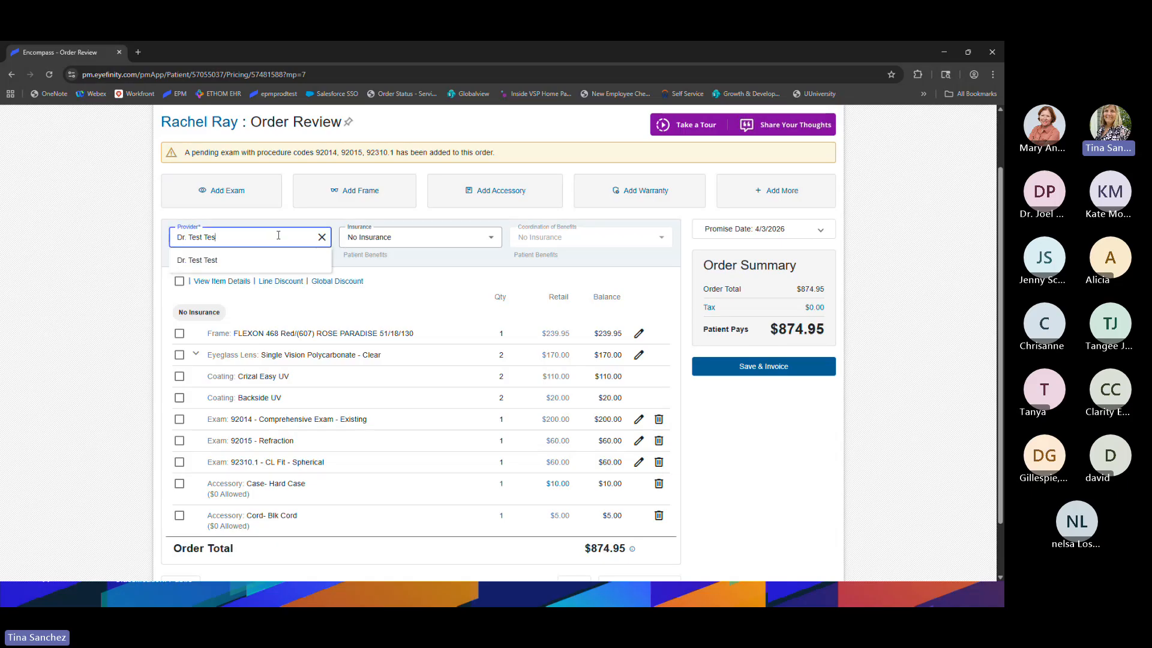
pyautogui.press('BackSpace')
pyautogui.press('BackSpace')
pyautogui.press('BackSpace')
pyautogui.press('BackSpace')
pyautogui.press('BackSpace')
pyautogui.press('BackSpace')
pyautogui.press('BackSpace')
pyautogui.press('BackSpace')
pyautogui.press('BackSpace')
pyautogui.press('BackSpace')
pyautogui.press('BackSpace')
pyautogui.press('BackSpace')
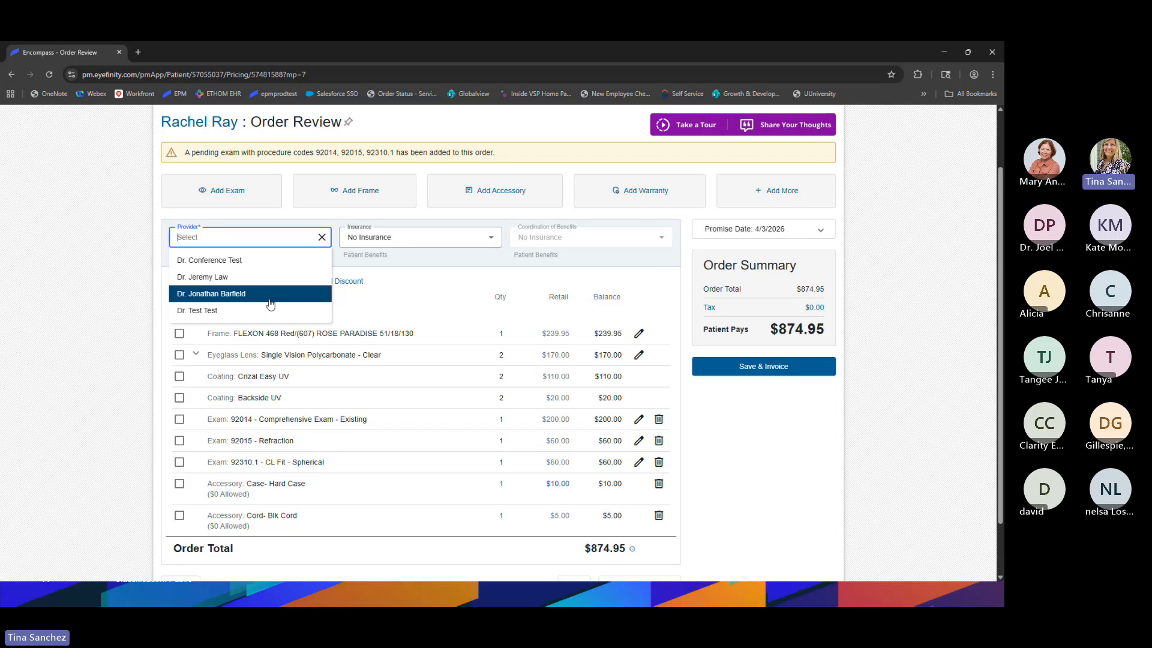
pyautogui.click(202, 311)
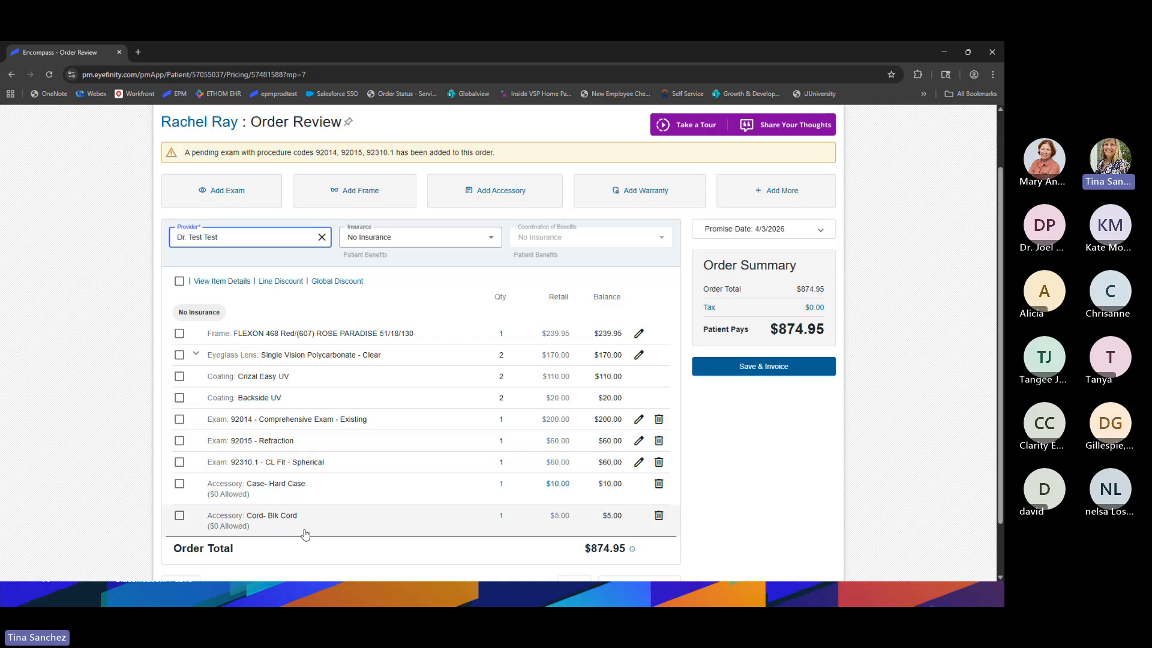
# - Try to open the order's insurance choices with no line items selected
pyautogui.click(492, 239)
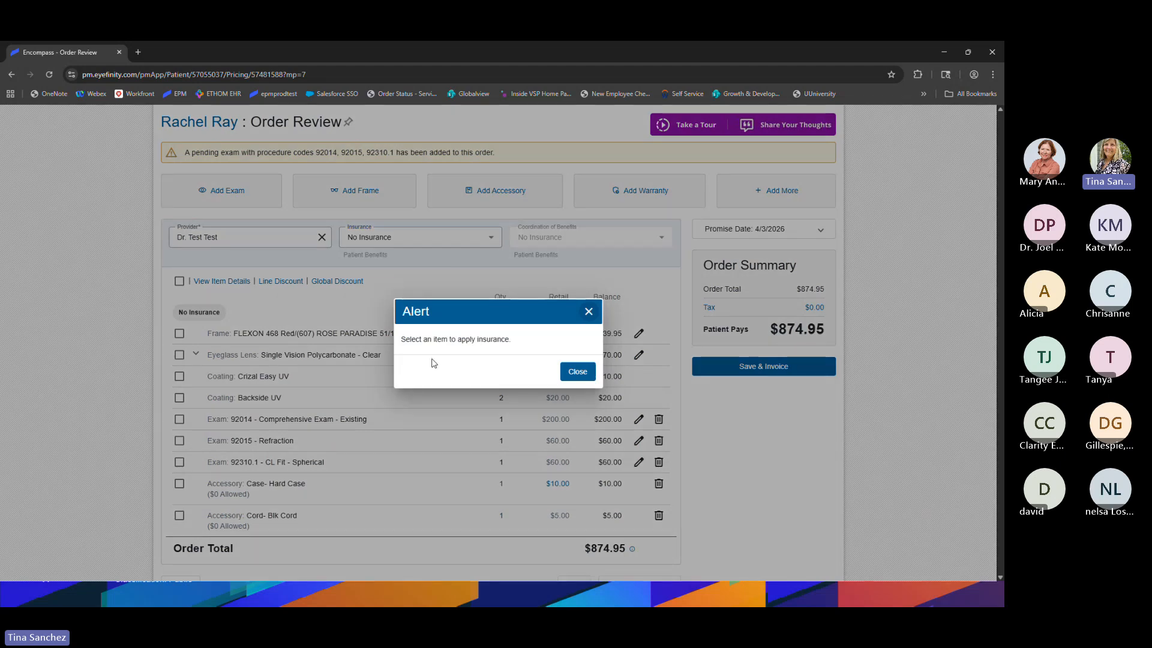
pyautogui.click(596, 310)
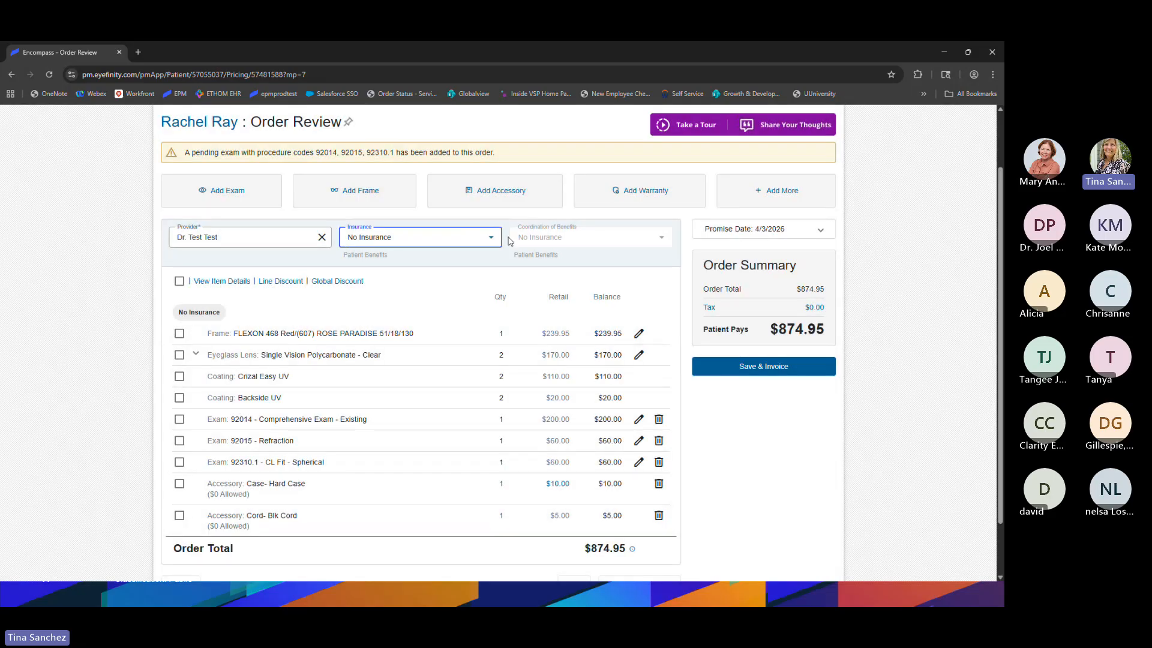
pyautogui.click(476, 242)
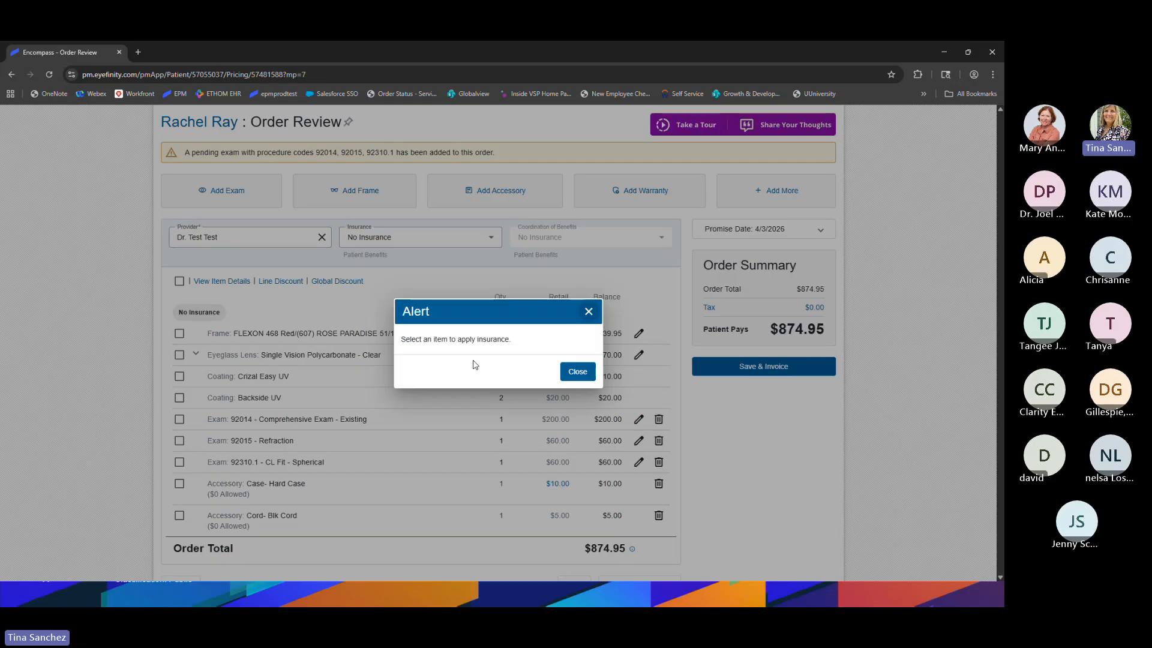
pyautogui.click(568, 372)
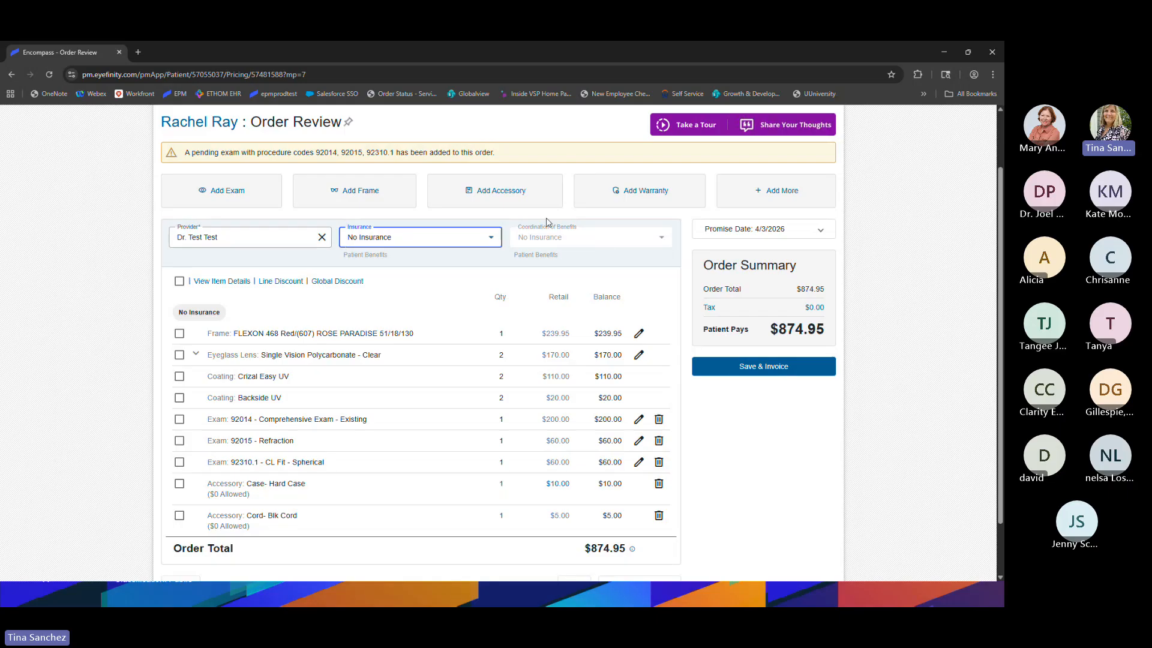
pyautogui.click(392, 244)
pyautogui.click(588, 313)
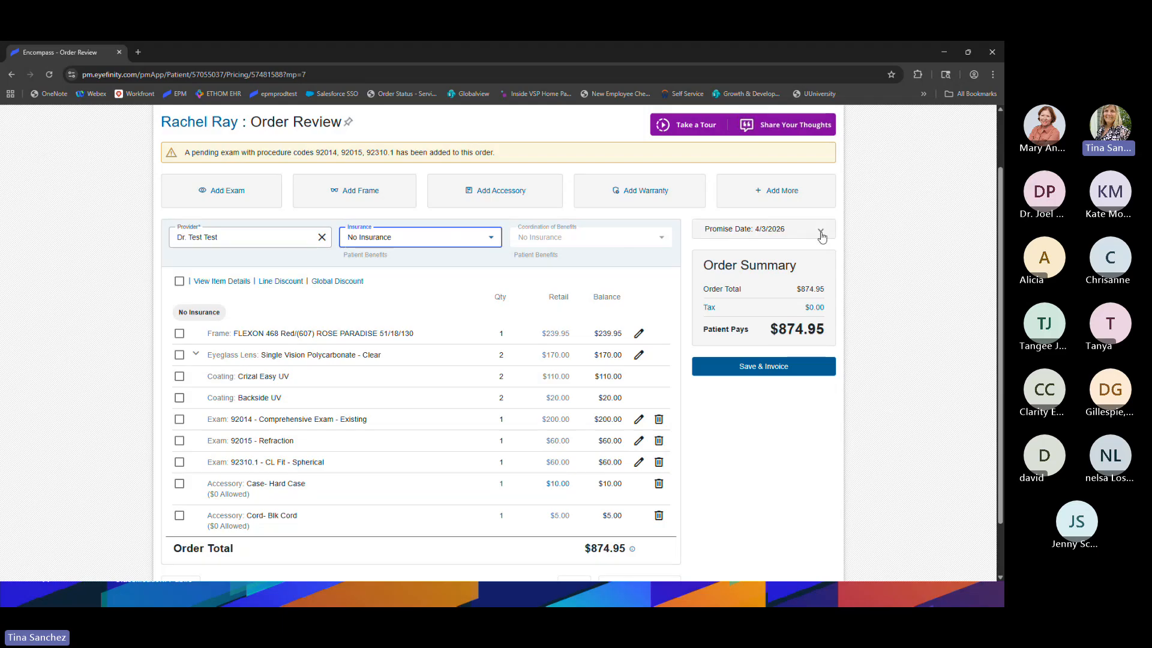
# - Set the order's promise date to 4/1/2026
pyautogui.scroll(1, 839, 303)
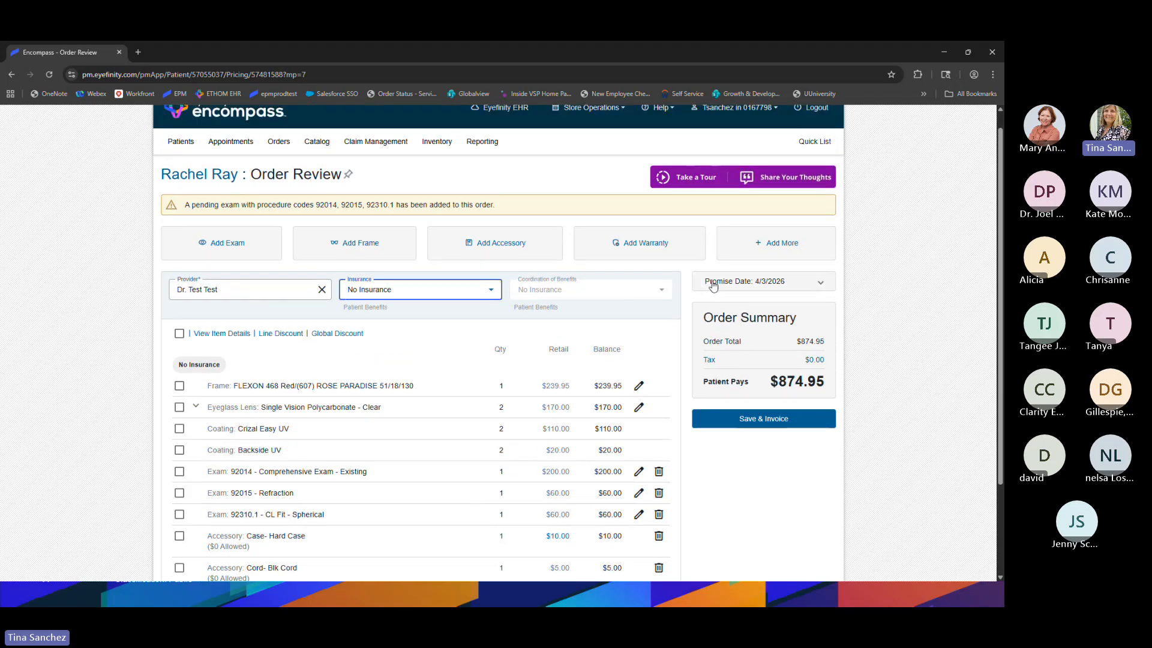
pyautogui.click(820, 282)
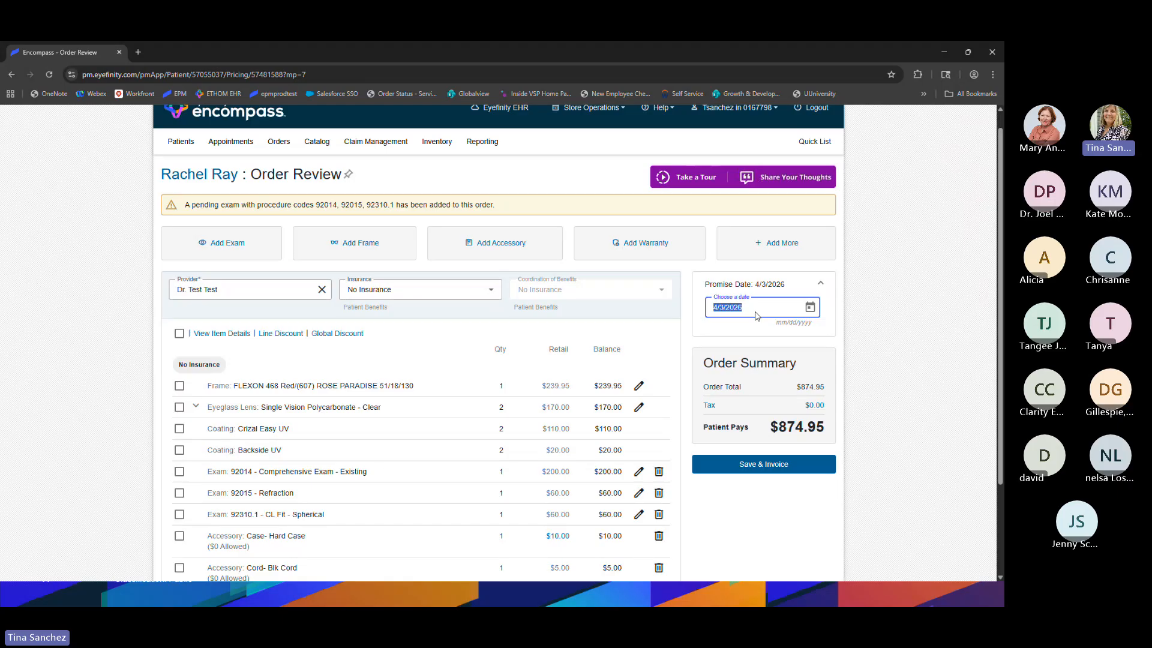
pyautogui.click(810, 308)
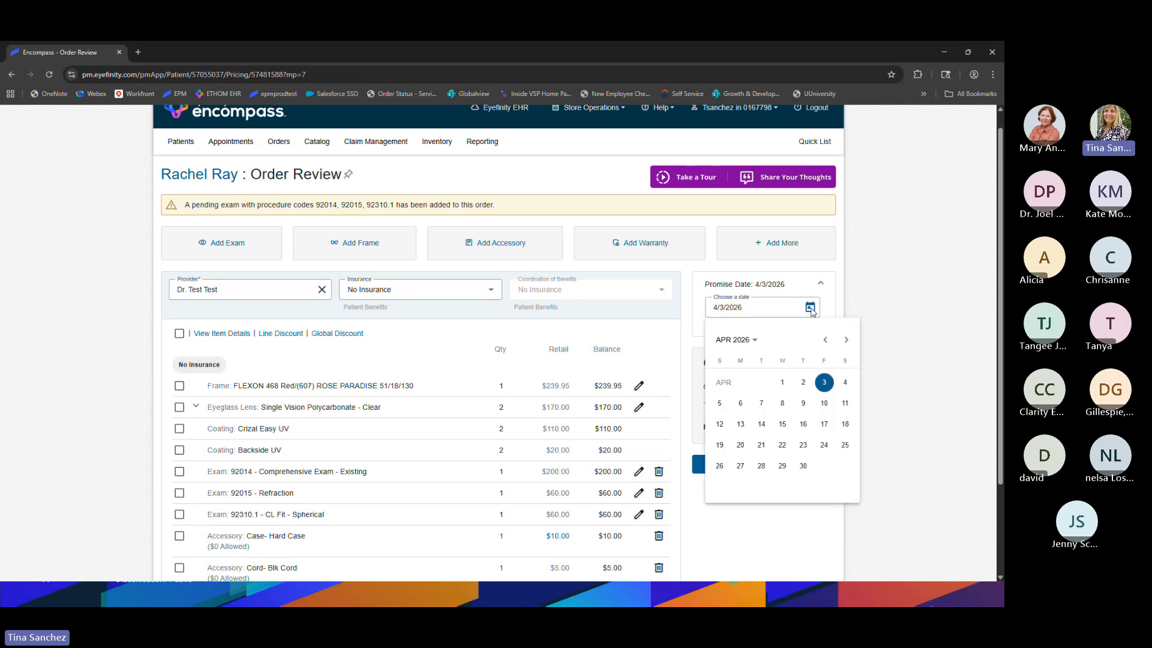
pyautogui.click(782, 382)
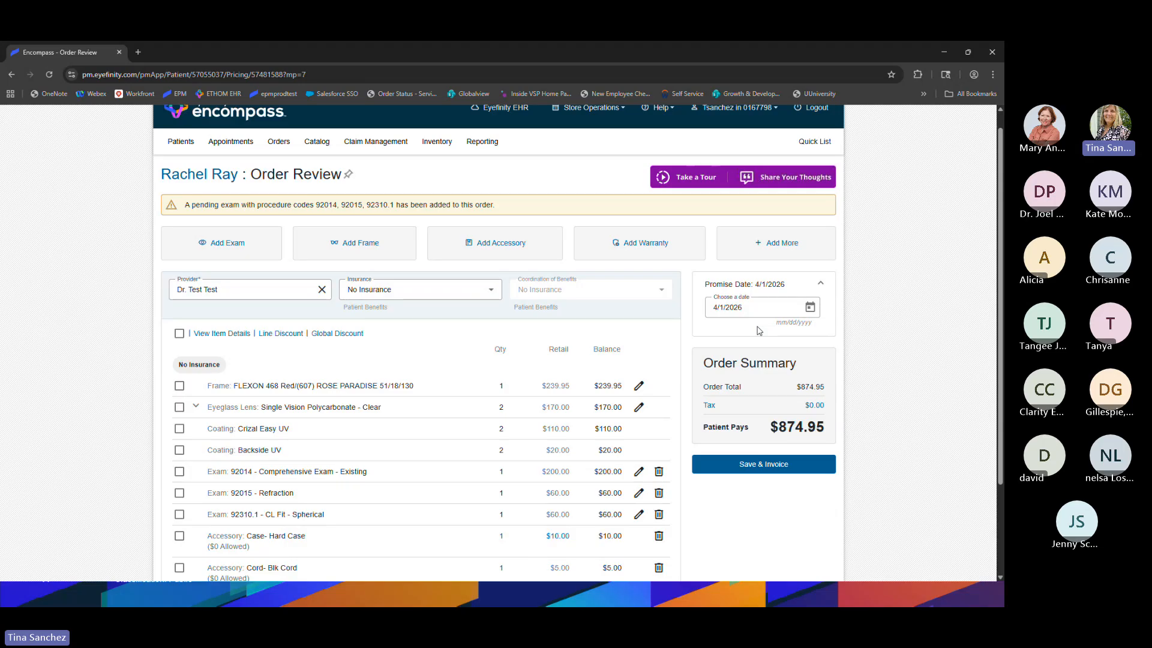
pyautogui.click(820, 284)
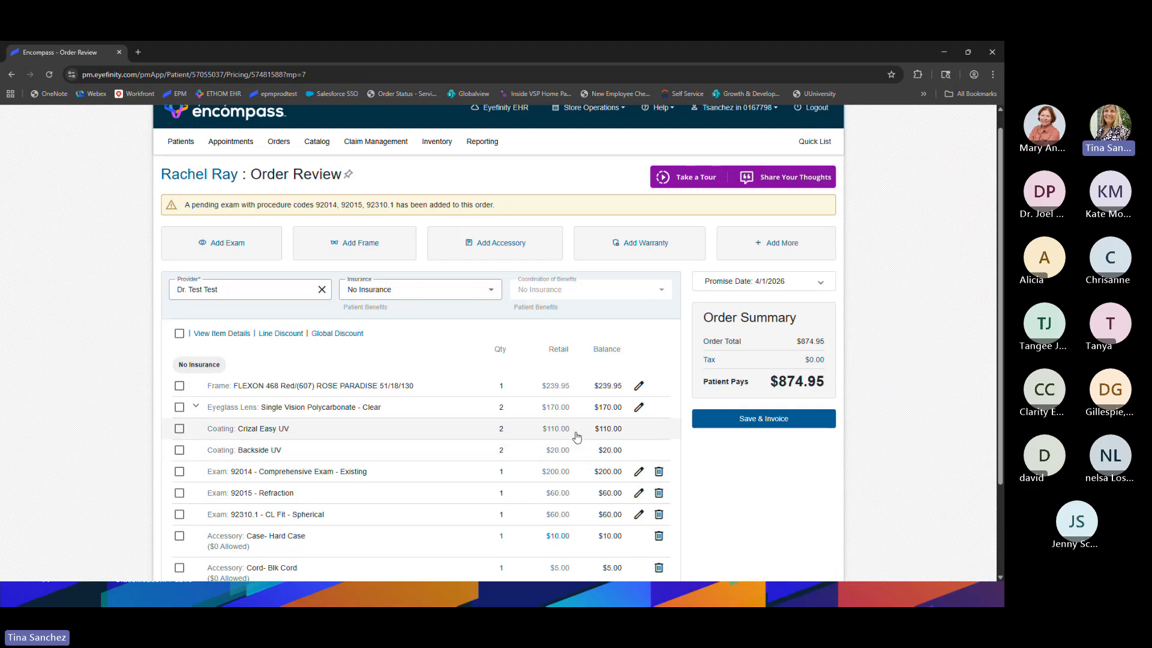
# - Open the tax rate breakdown from the order summary to examine the tax applied to each item
pyautogui.scroll(-2, 600, 480)
pyautogui.scroll(2, 627, 503)
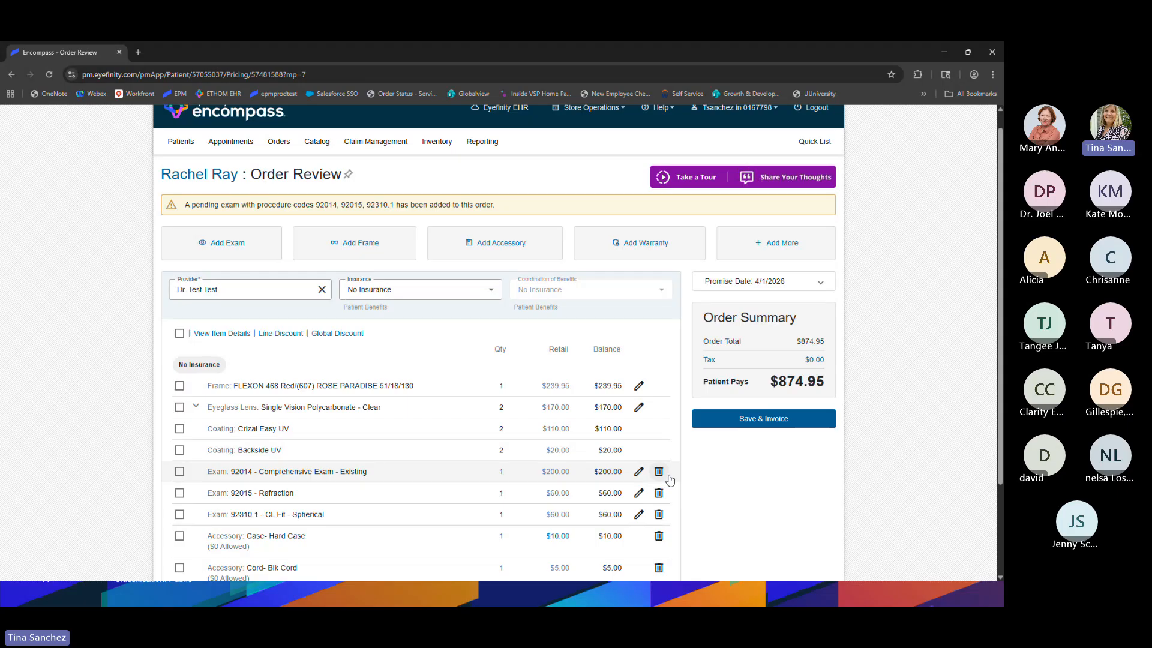
pyautogui.click(815, 361)
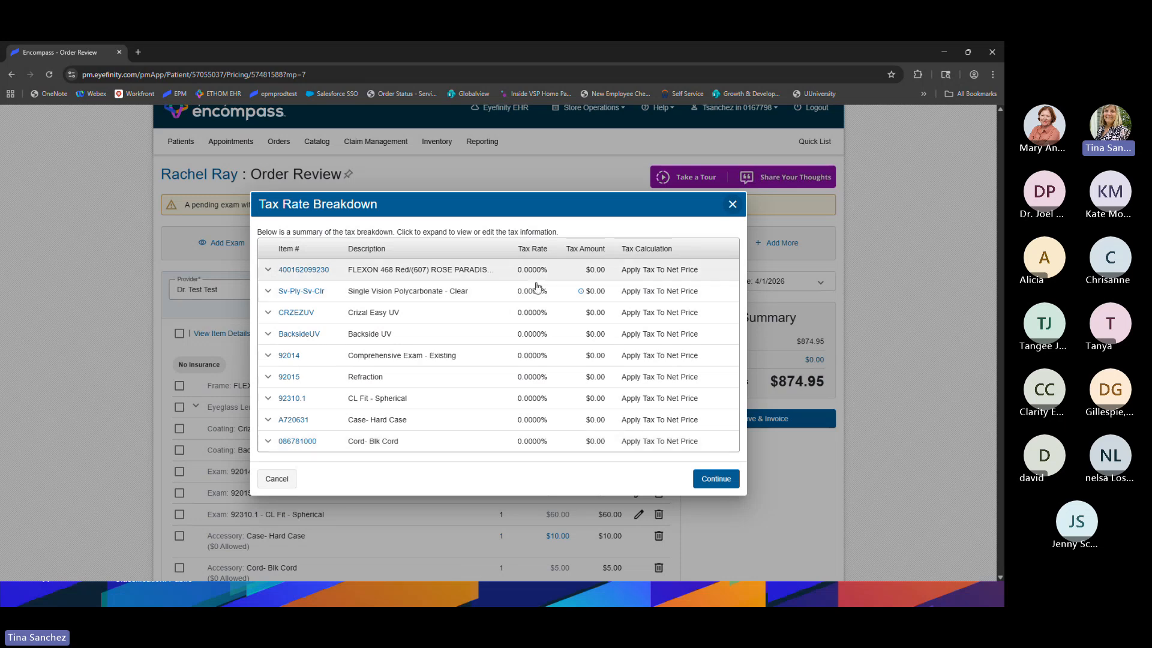
# - Expand the FLEXON 468 frame in the tax rate breakdown and set its manual tax rate to 5%
pyautogui.click(268, 269)
pyautogui.click(268, 251)
pyautogui.click(269, 271)
pyautogui.click(533, 290)
pyautogui.doubleClick(532, 291)
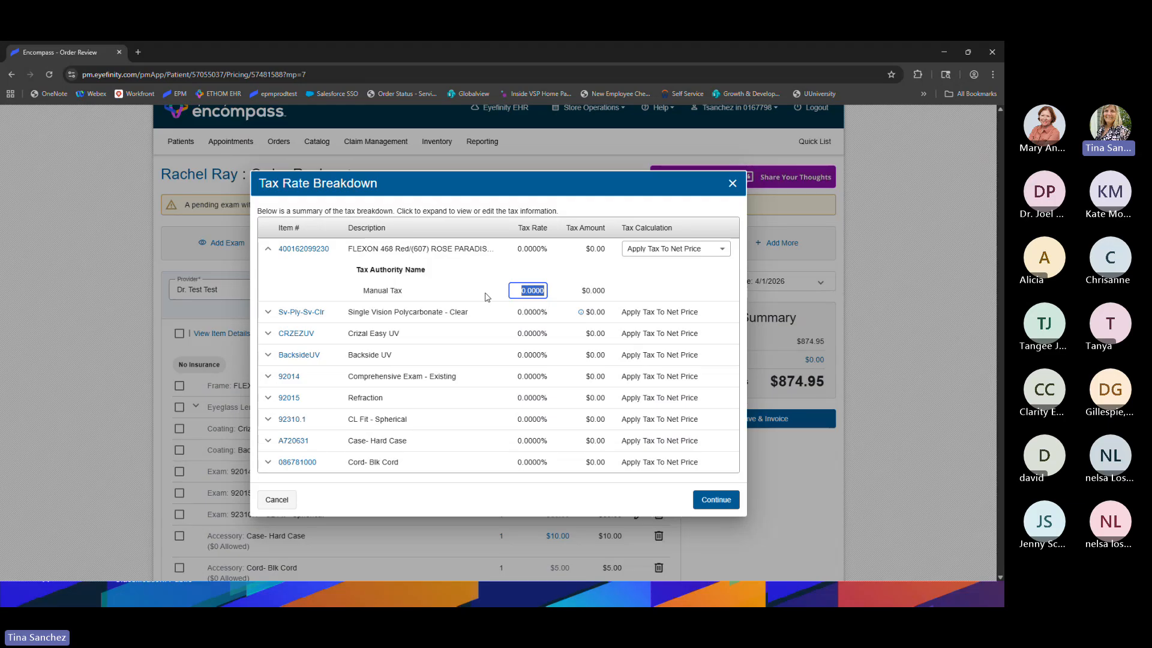
pyautogui.write('5')
pyautogui.click(473, 342)
# - View the frame's tax calculation choices, keep Apply Tax To Net Price, and save the tax breakdown
pyautogui.click(718, 249)
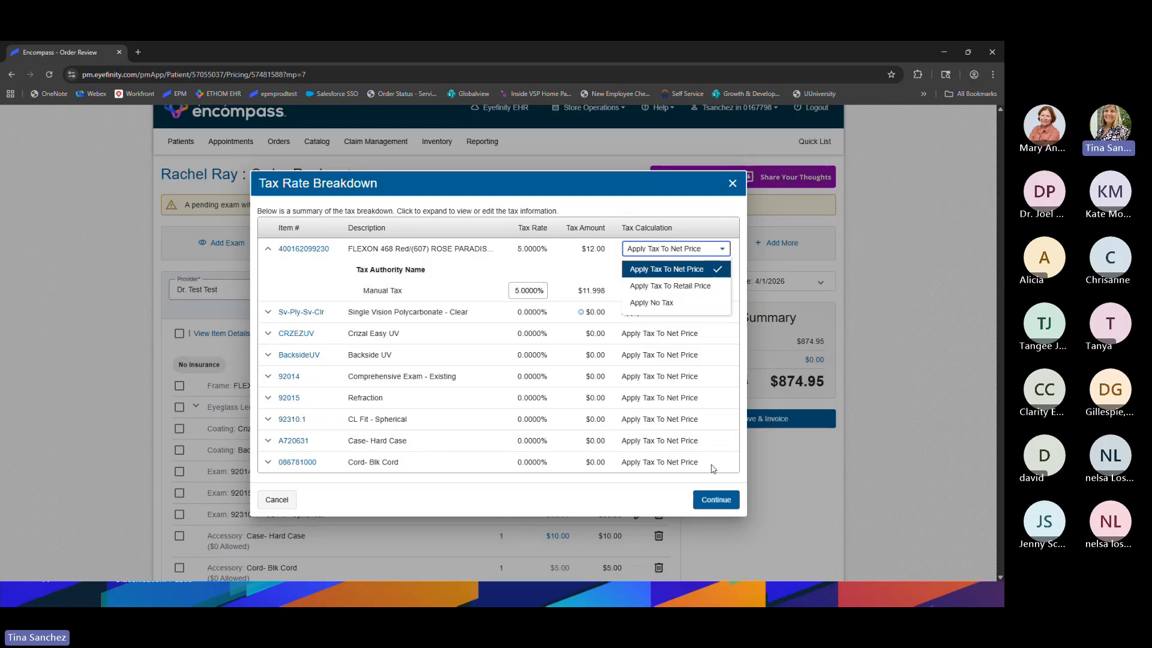
pyautogui.click(753, 357)
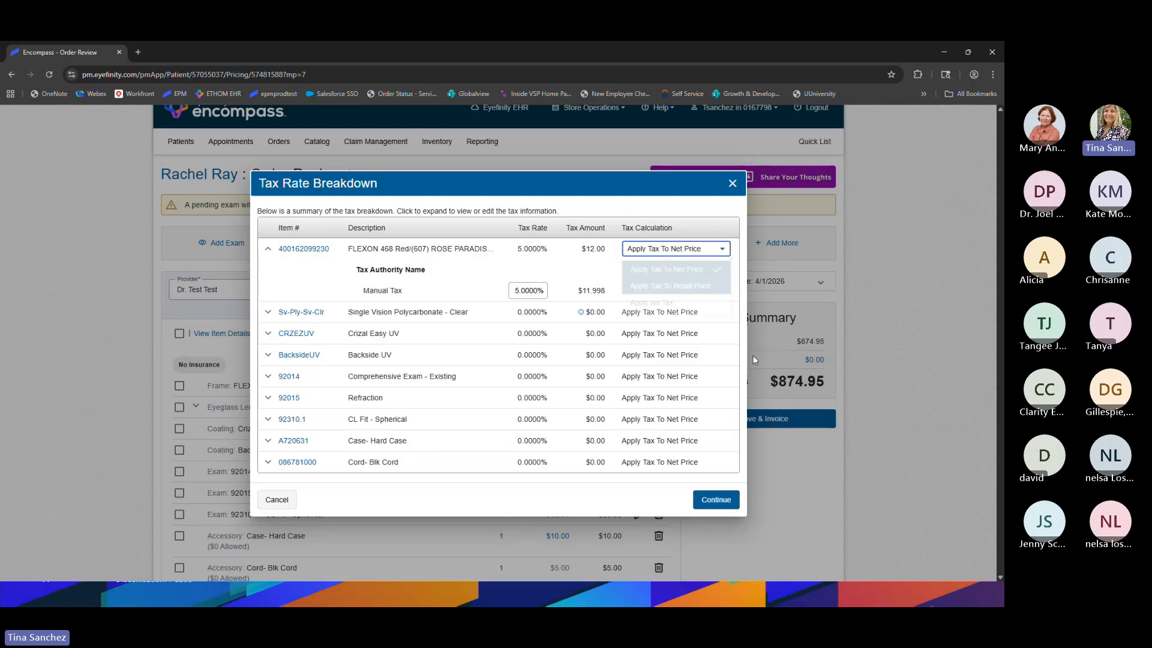
pyautogui.click(730, 503)
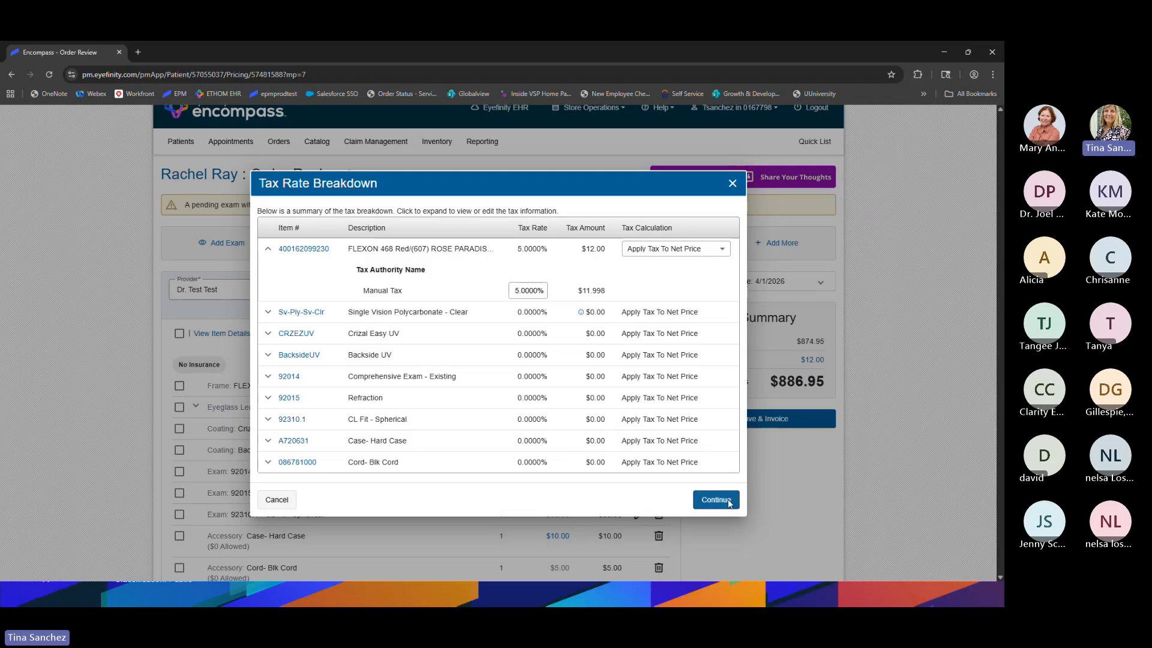
pyautogui.click(729, 502)
# - Reopen the tax rate breakdown, set the frame's manual tax rate to 0%, and save it
pyautogui.scroll(-1, 768, 315)
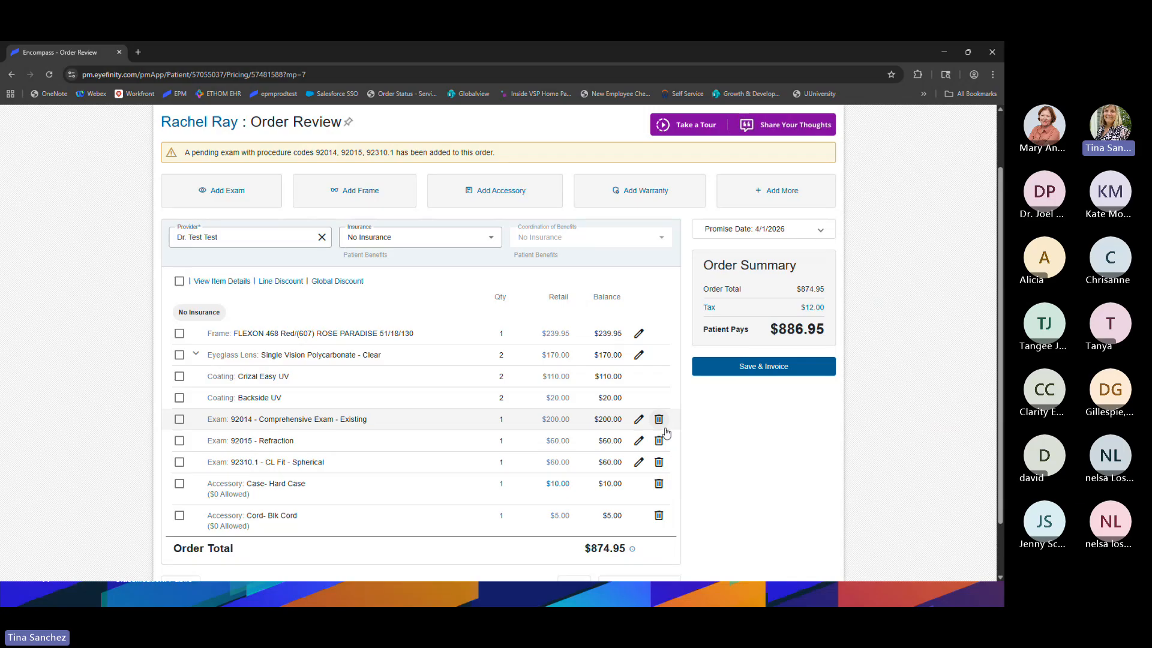
pyautogui.click(813, 308)
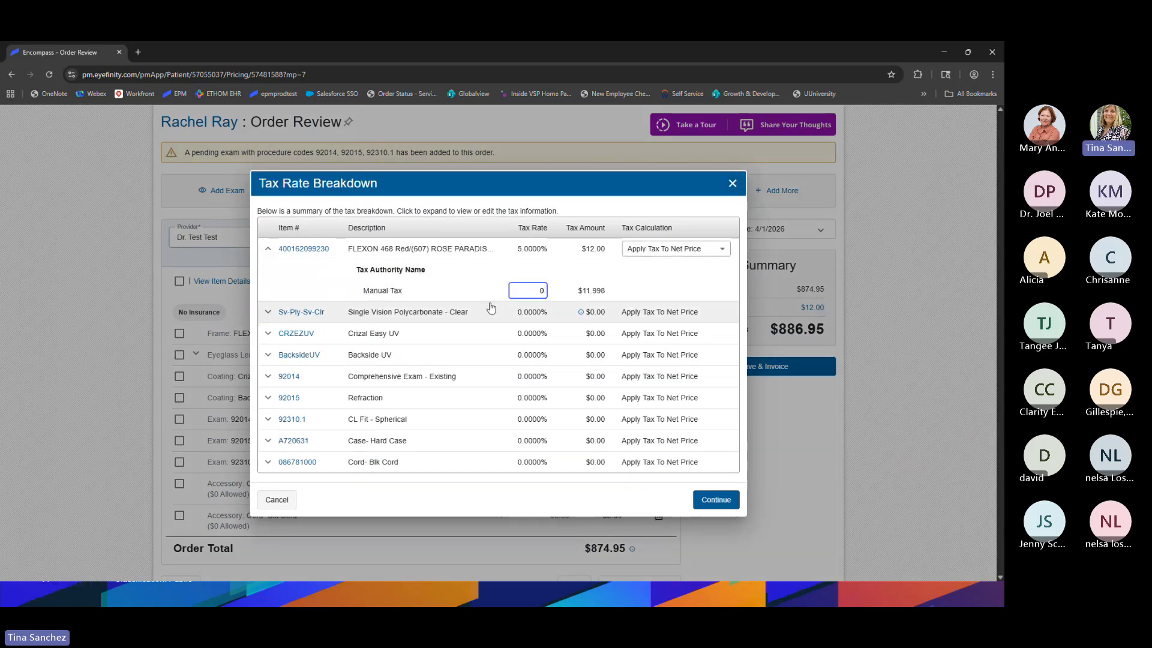
pyautogui.click(483, 288)
pyautogui.click(704, 505)
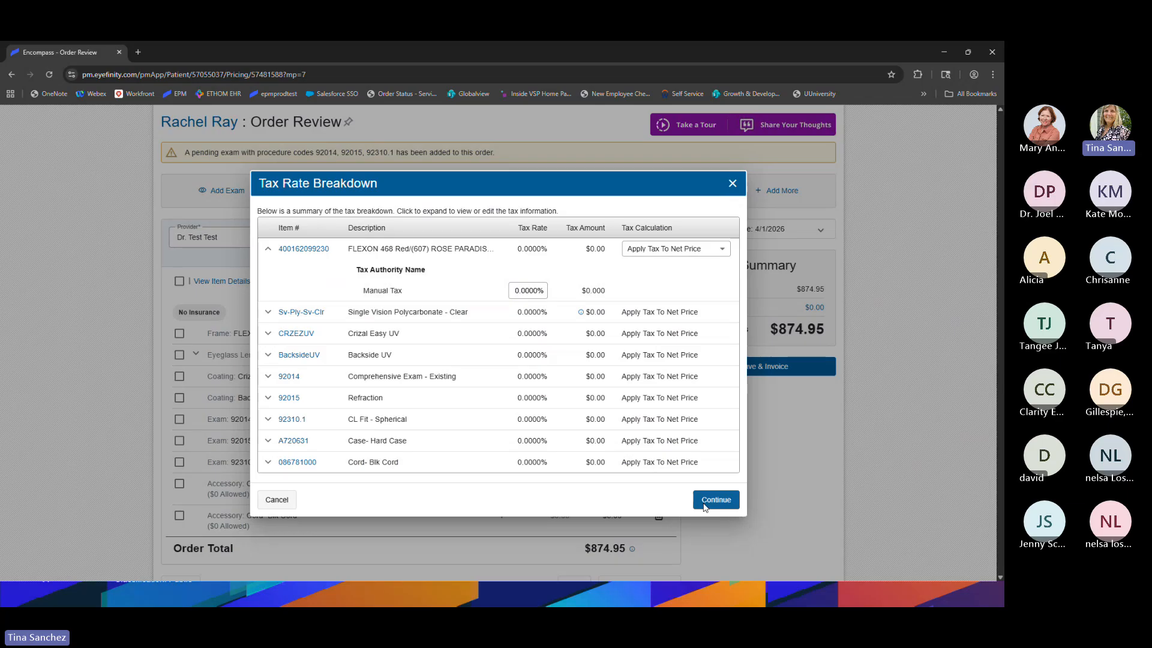
pyautogui.click(706, 506)
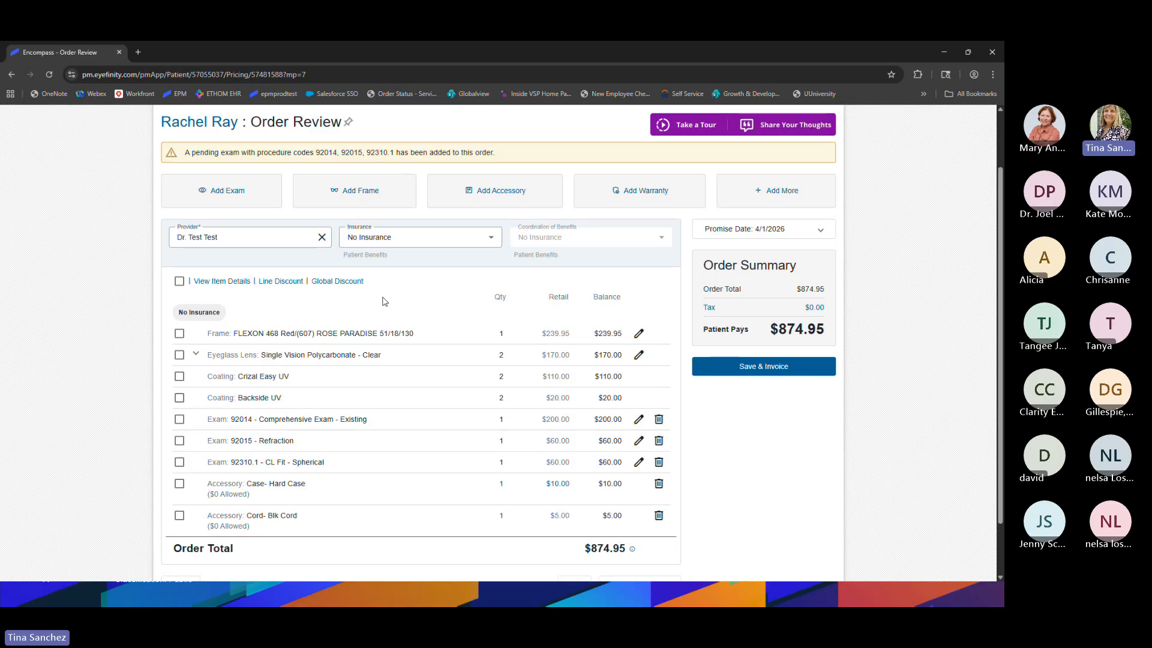
# - Open the order's line discounts and examine the discount reasons available for the frame
pyautogui.click(281, 282)
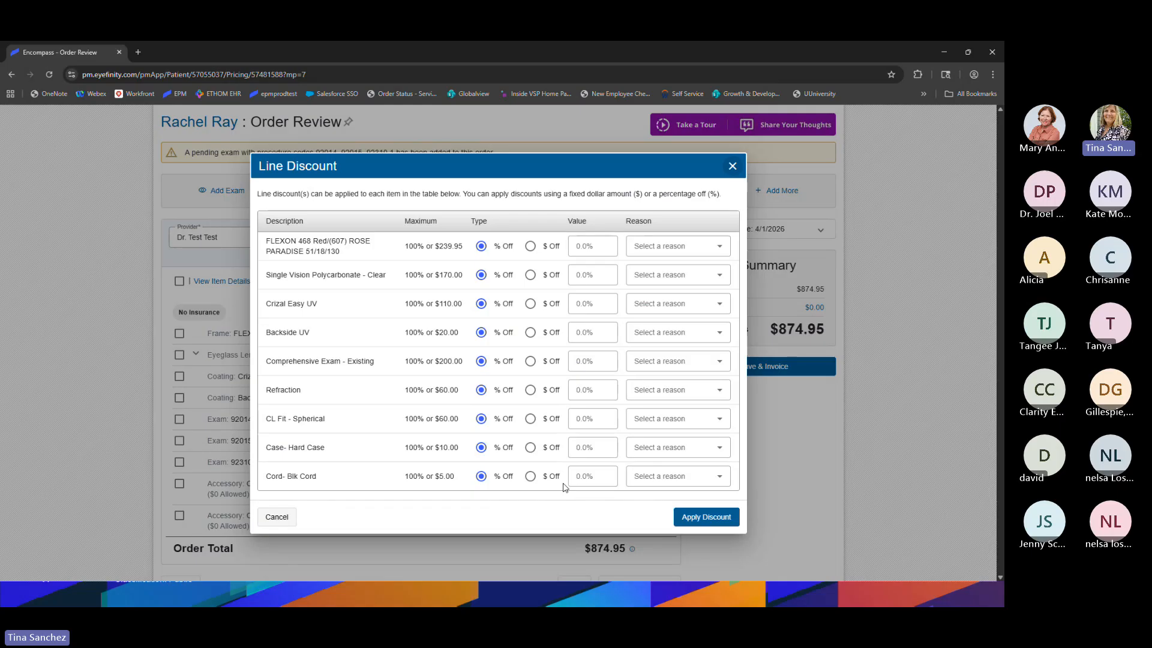
pyautogui.click(585, 251)
pyautogui.click(714, 246)
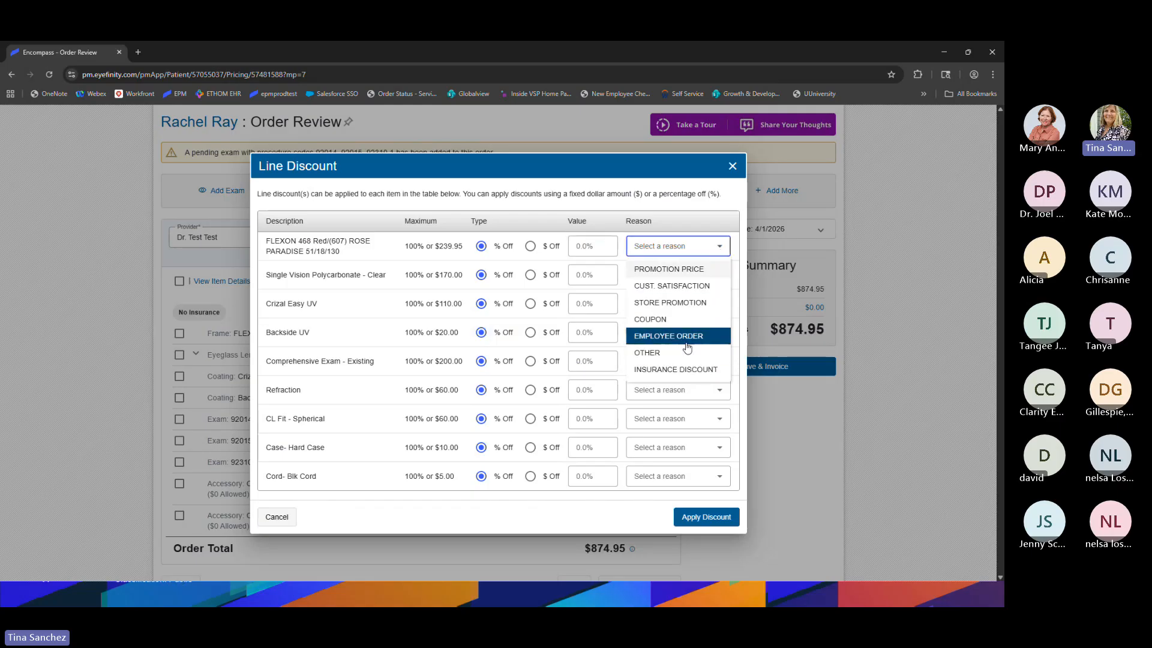
pyautogui.click(587, 185)
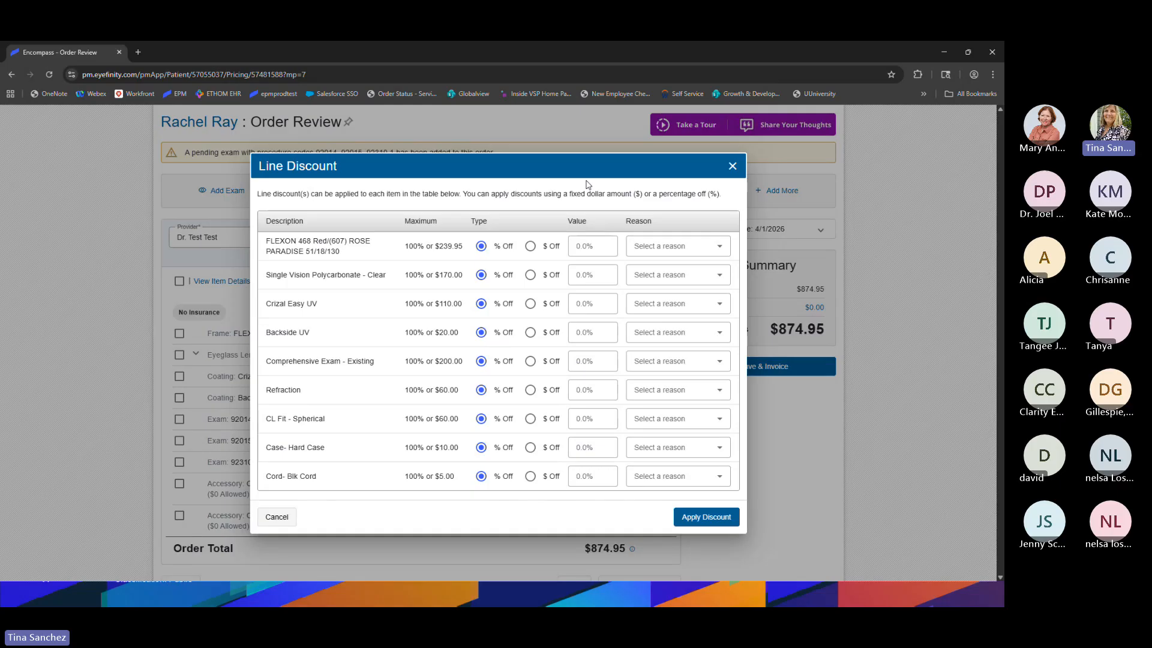
# - Give the FLEXON 468 frame a 10% line discount with CUST. SATISFACTION as the reason
pyautogui.click(600, 243)
pyautogui.write('10')
pyautogui.click(529, 244)
pyautogui.click(501, 248)
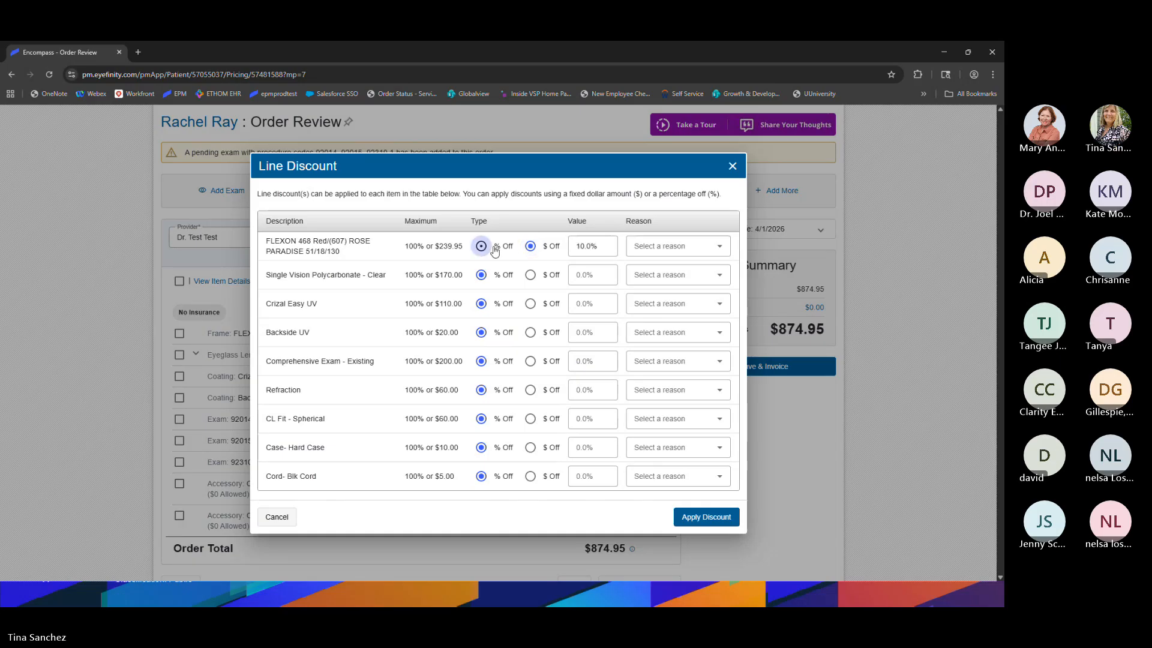
pyautogui.click(695, 247)
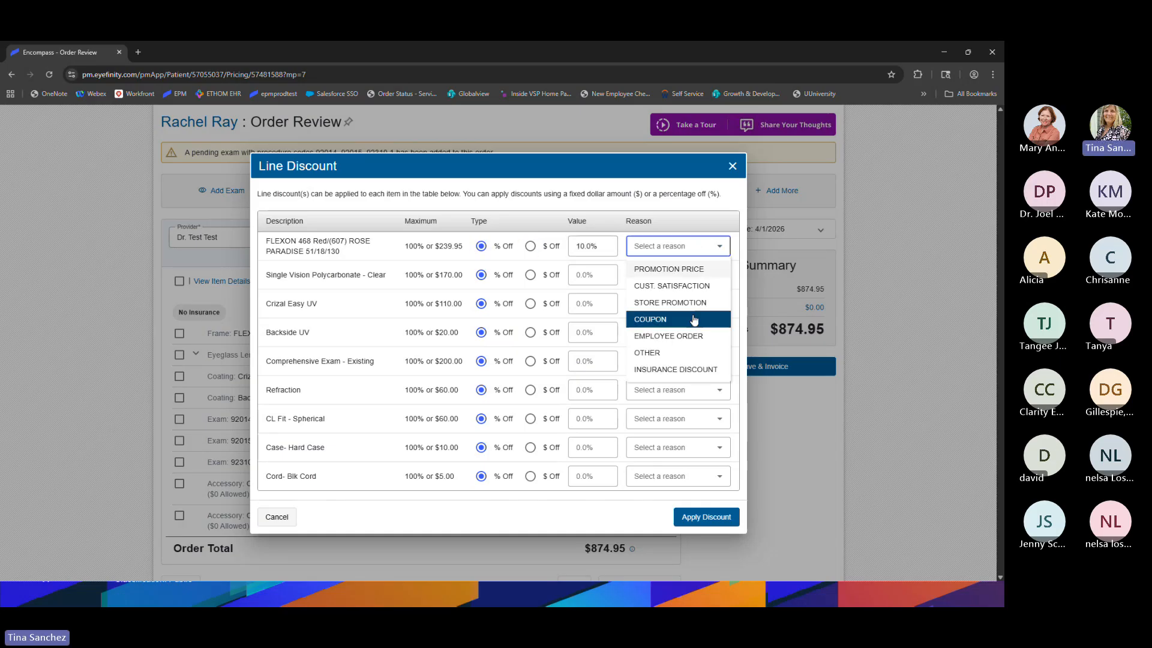
pyautogui.click(675, 286)
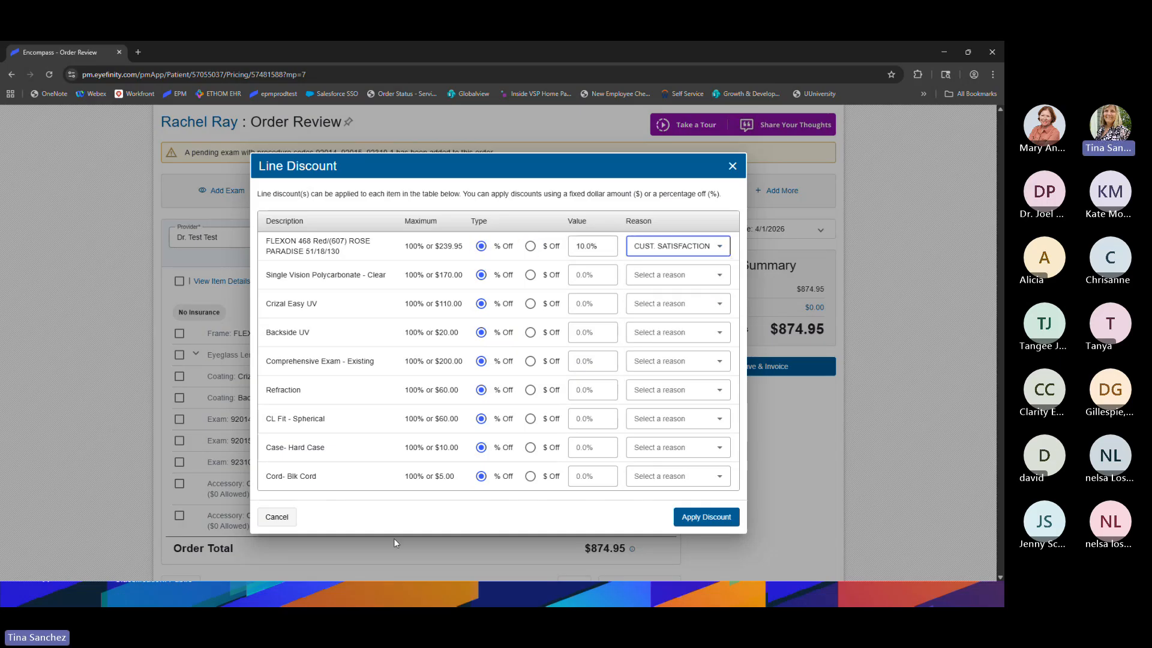
# - Give the hard case a $2.00 line discount with STORE PROMOTION as the reason, and apply the line discounts
pyautogui.click(531, 448)
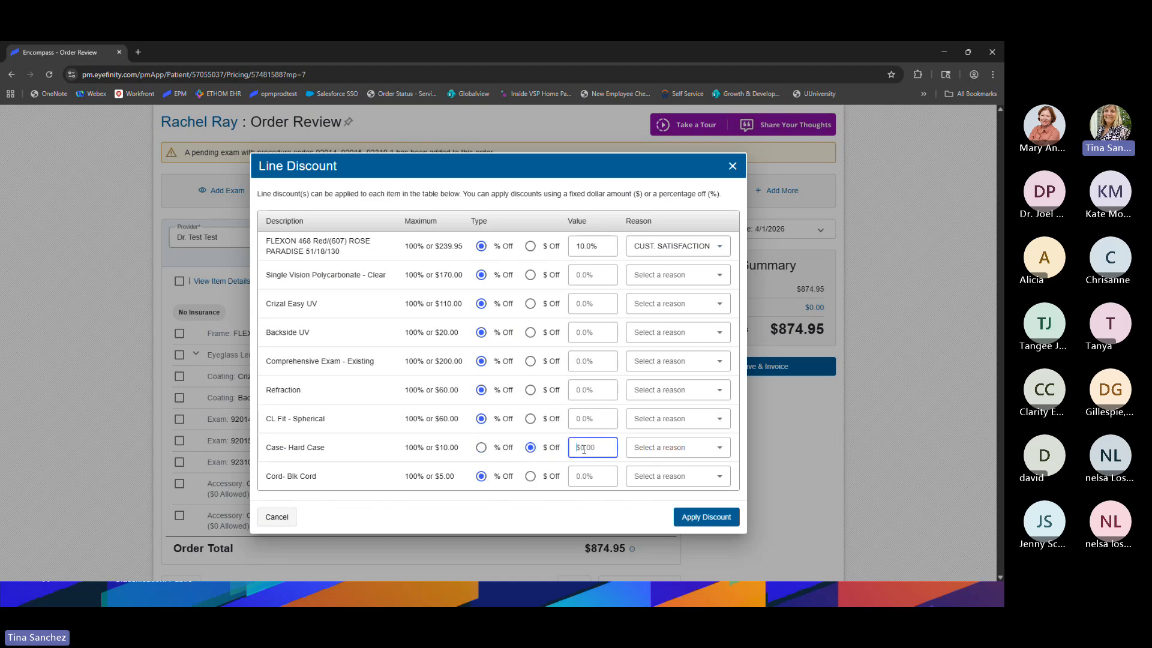
pyautogui.write('2')
pyautogui.click(673, 449)
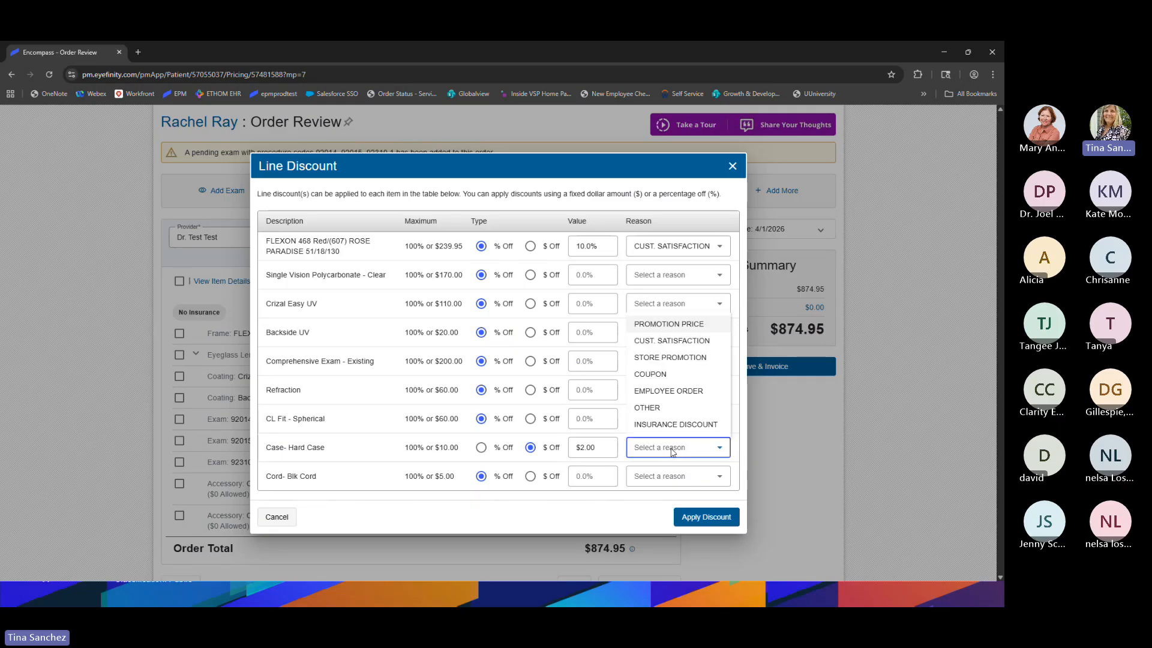
pyautogui.click(670, 357)
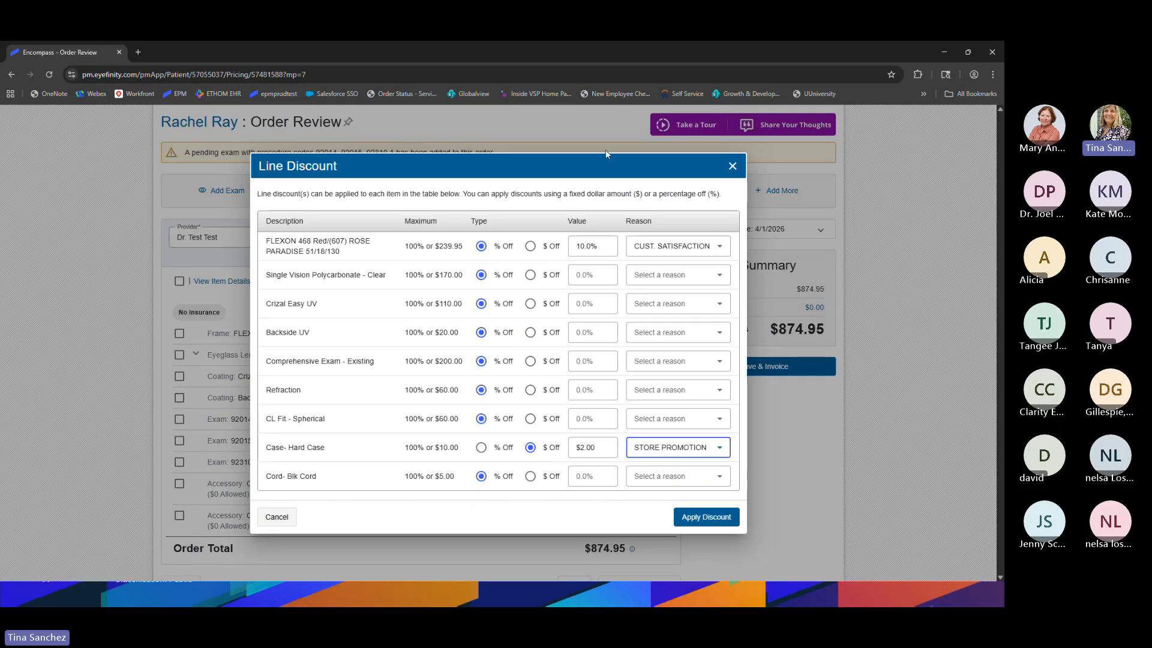
pyautogui.click(708, 521)
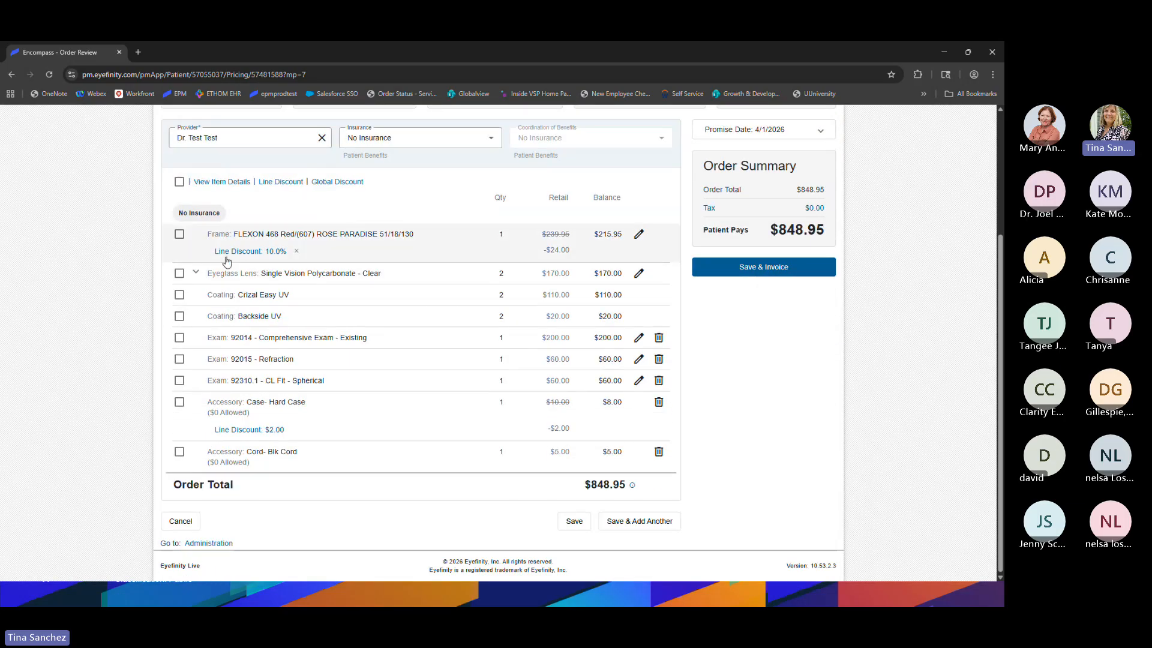
# - Reopen the line discounts from the hard case's discount to review them, and close them without changes
pyautogui.moveTo(242, 259)
pyautogui.moveTo(298, 262)
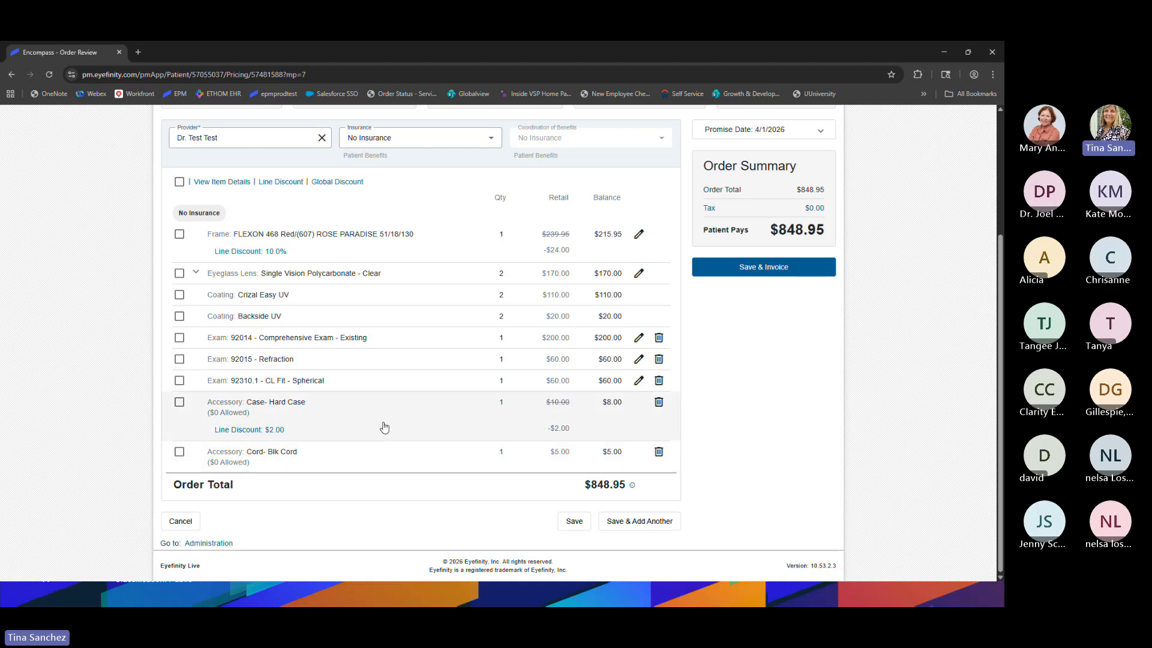
pyautogui.moveTo(250, 441)
pyautogui.click(295, 430)
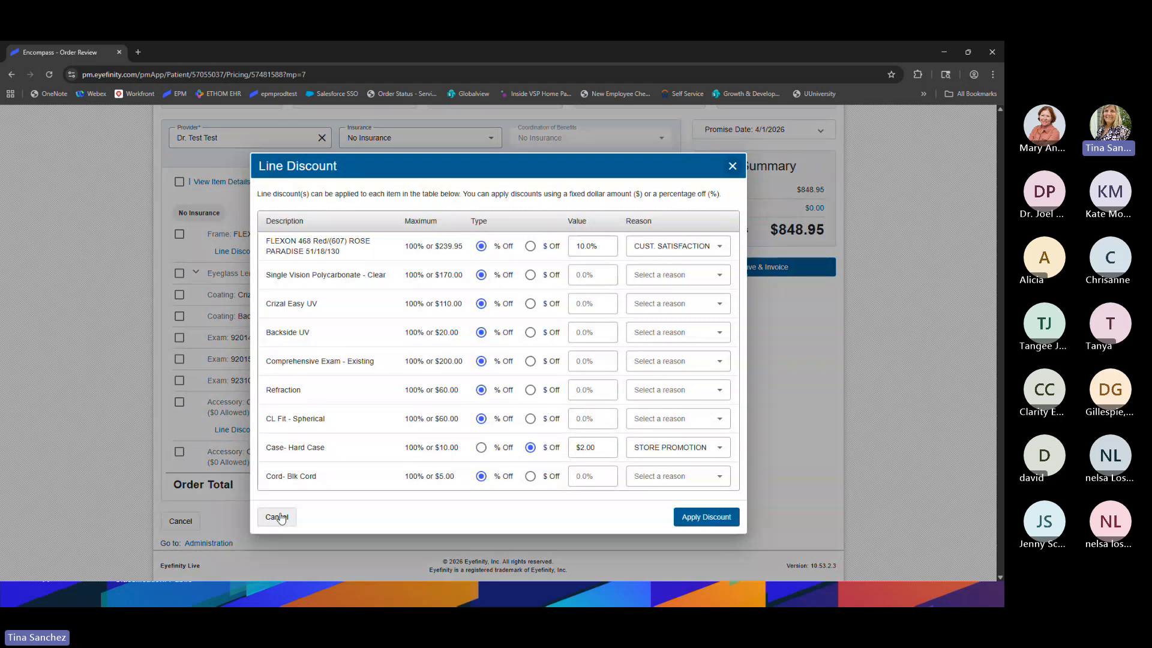
pyautogui.click(287, 507)
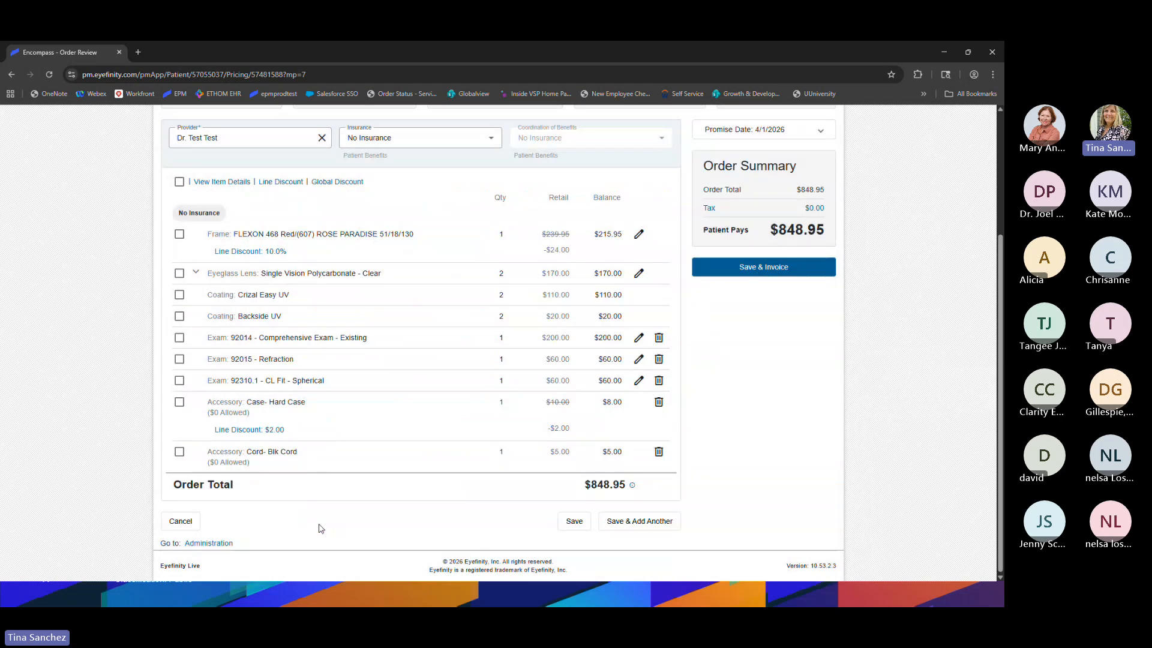
# - Remove the line discount from the hard case accessory
pyautogui.moveTo(299, 438)
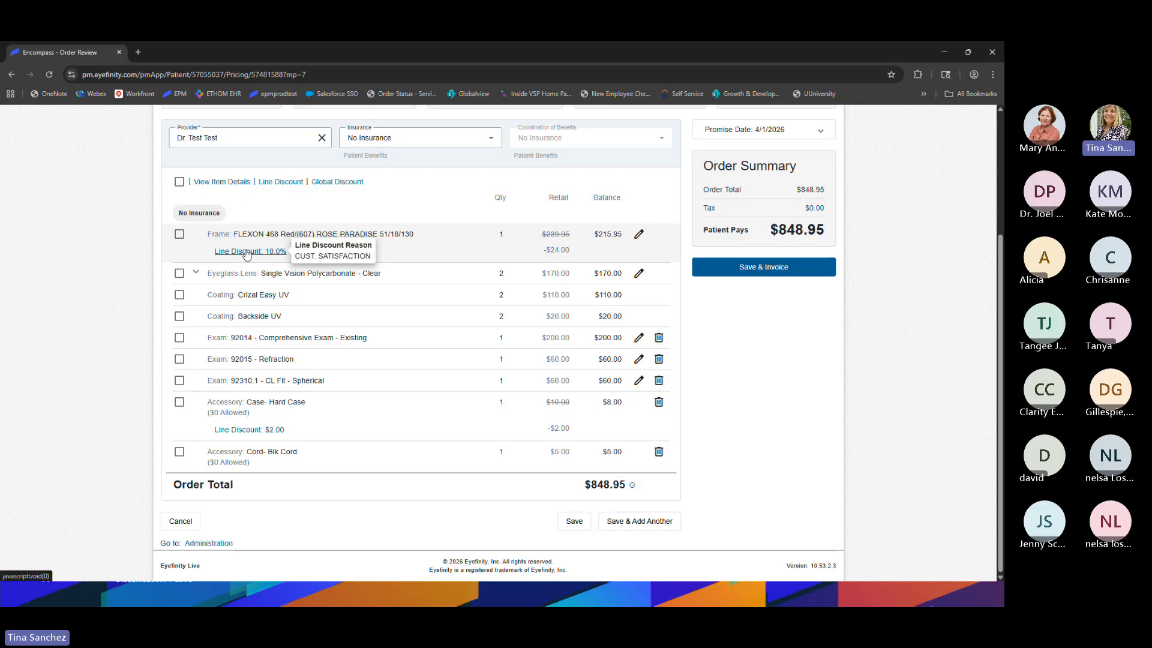
pyautogui.click(294, 430)
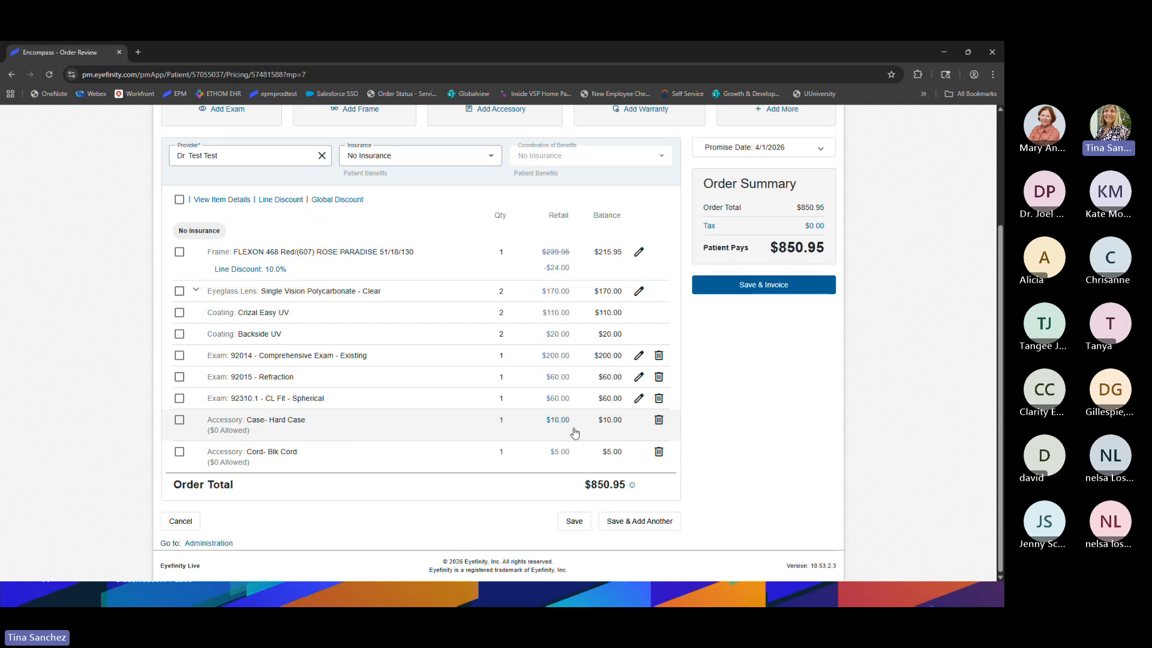
# - Apply a 10% global discount to the order with CUST. SATISFACTION as the reason
pyautogui.scroll(2, 403, 408)
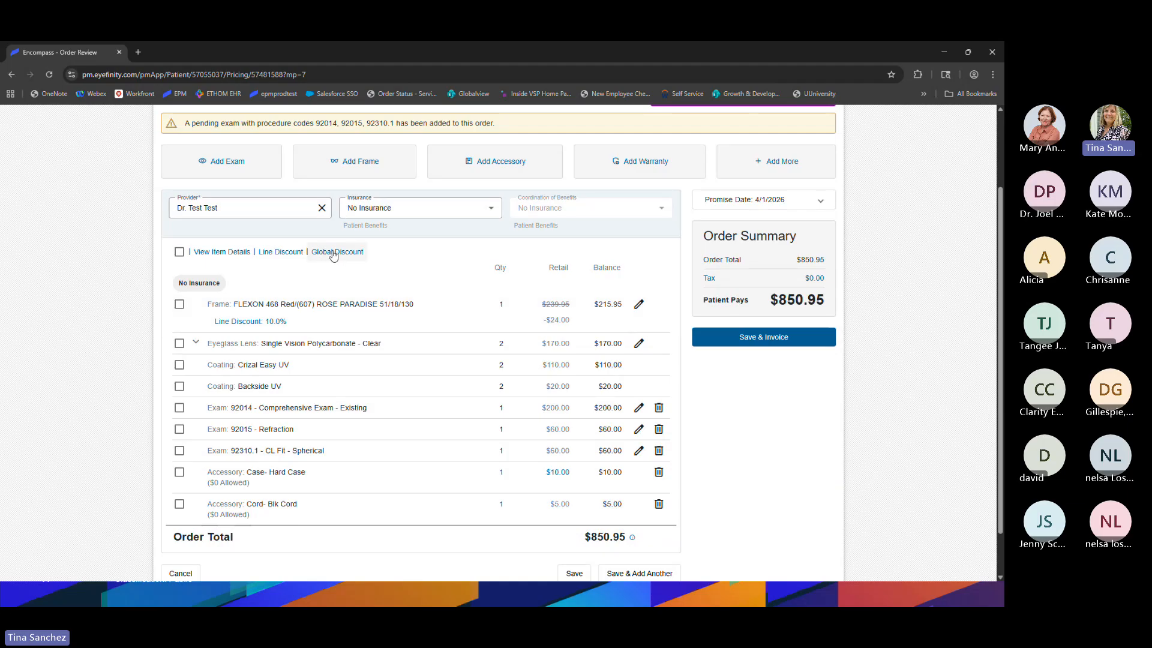
pyautogui.click(336, 252)
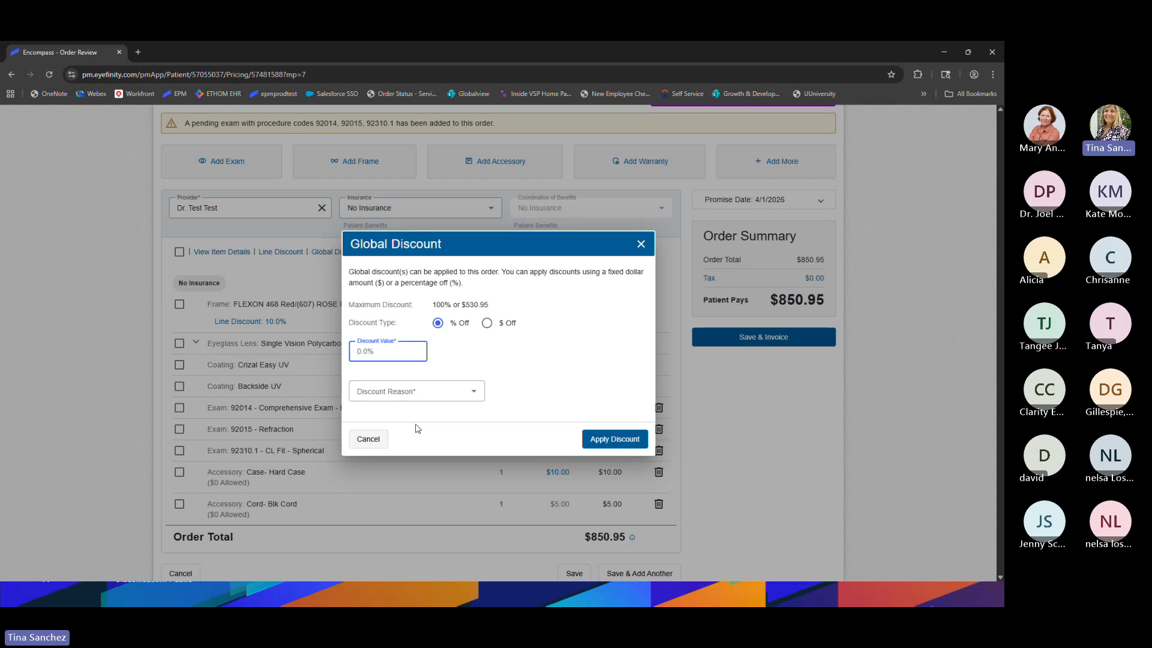
pyautogui.click(368, 441)
pyautogui.click(529, 378)
pyautogui.click(463, 395)
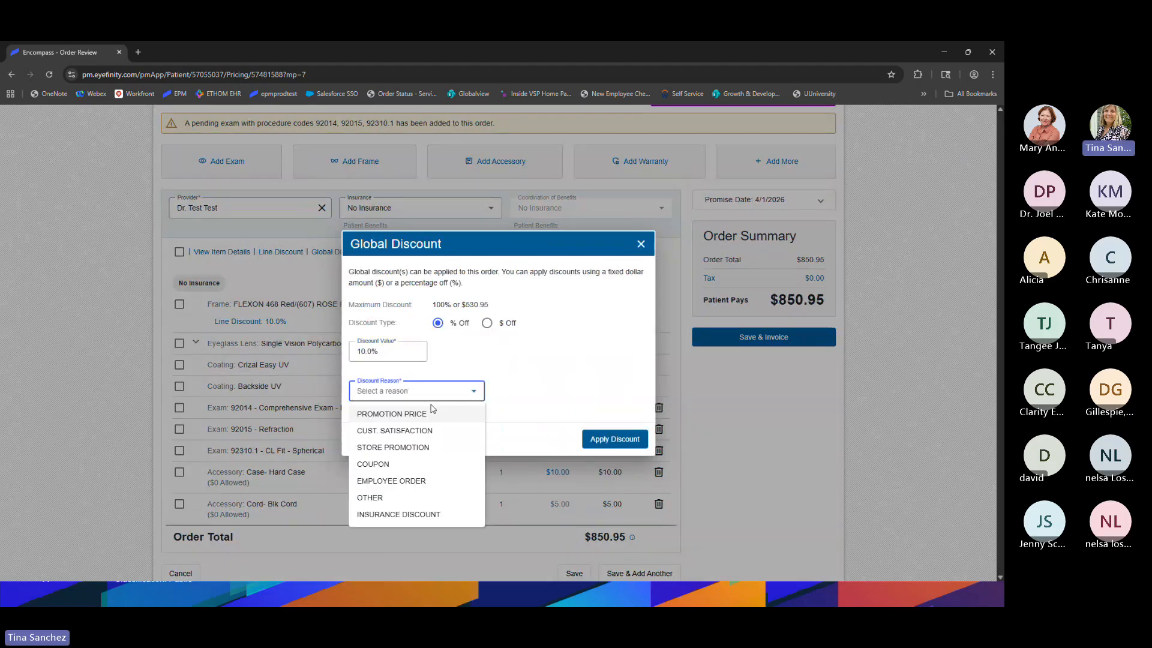
pyautogui.click(432, 430)
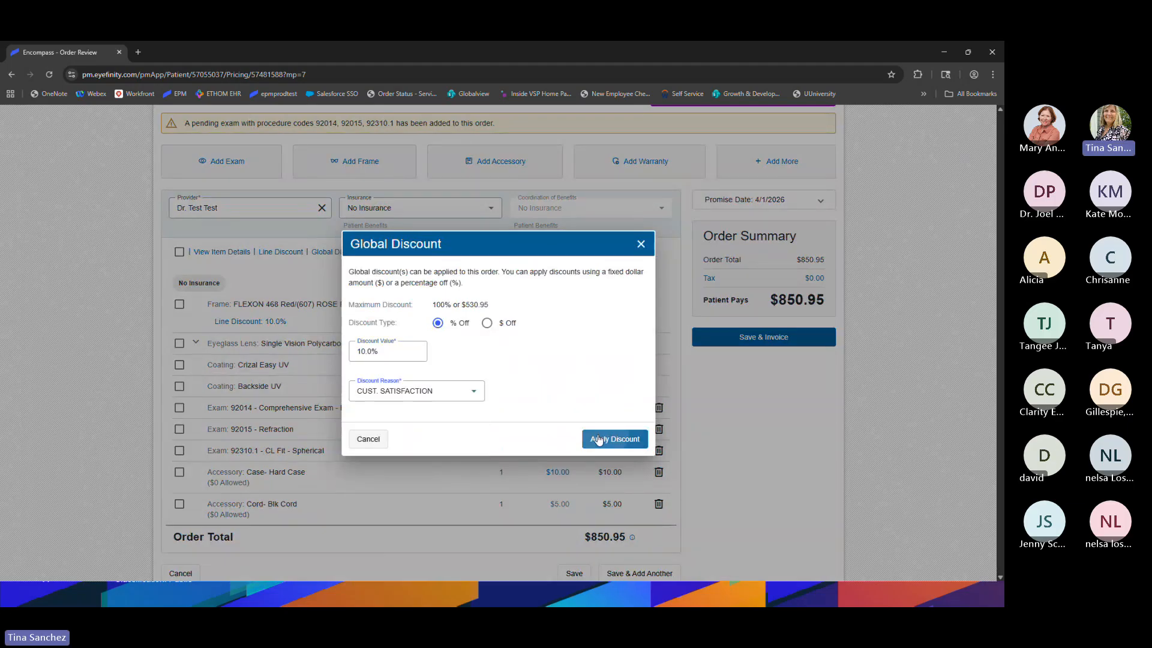
pyautogui.click(598, 439)
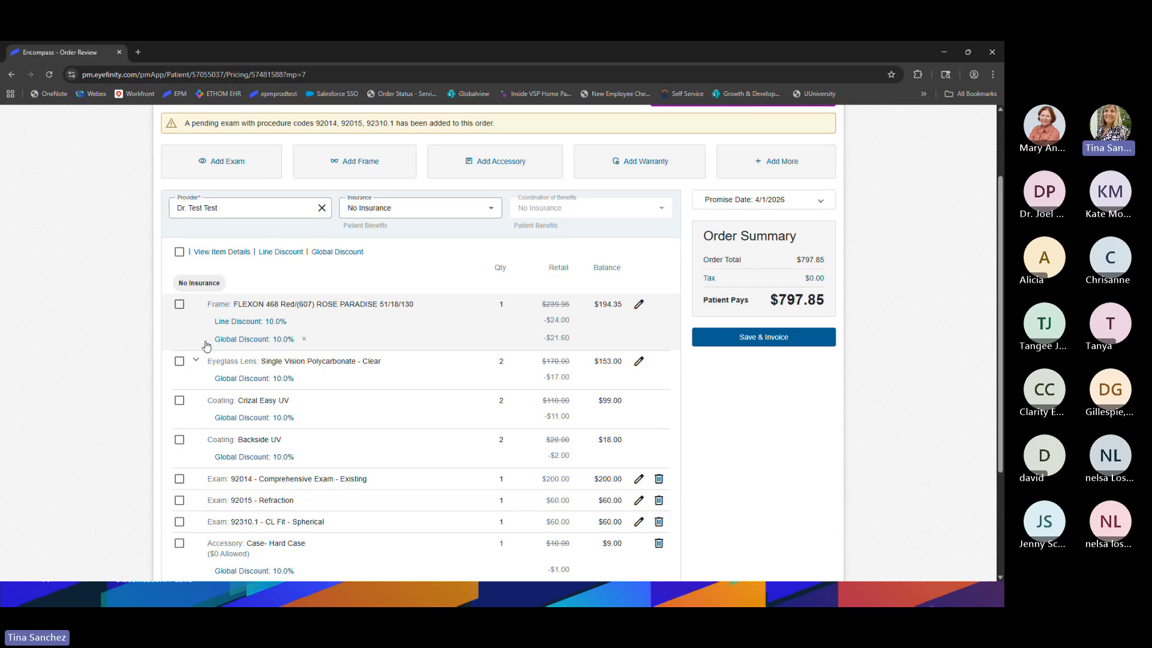
# - Review which order items carry the global discount, and remove that discount from the order
pyautogui.scroll(-1, 408, 492)
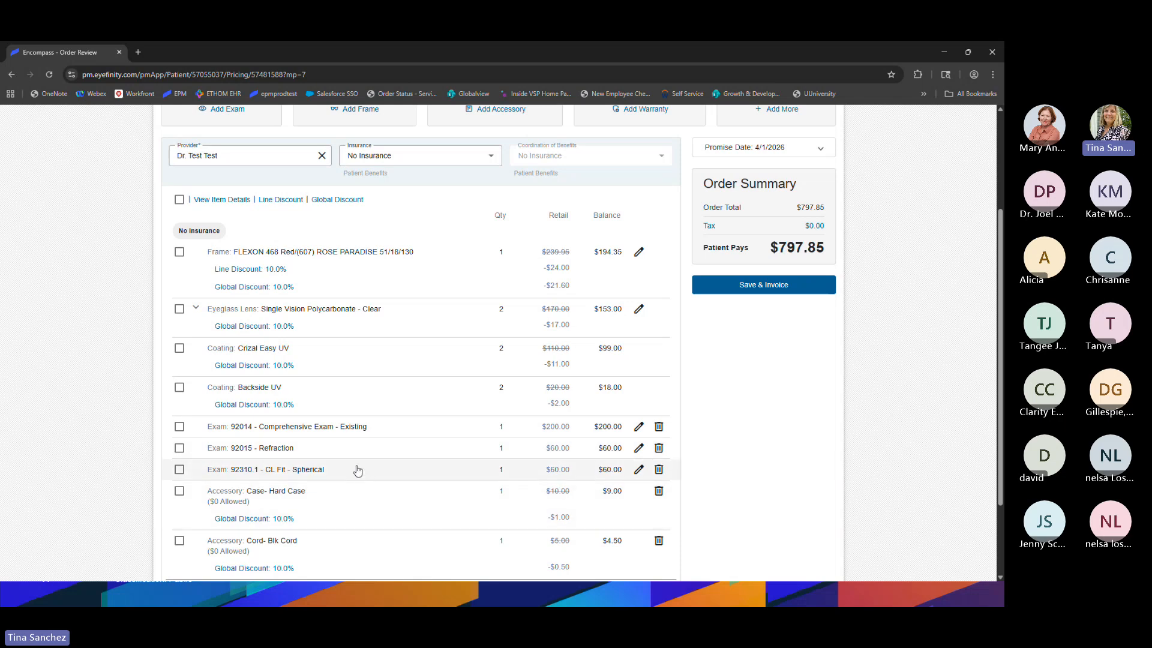
pyautogui.scroll(-1, 362, 503)
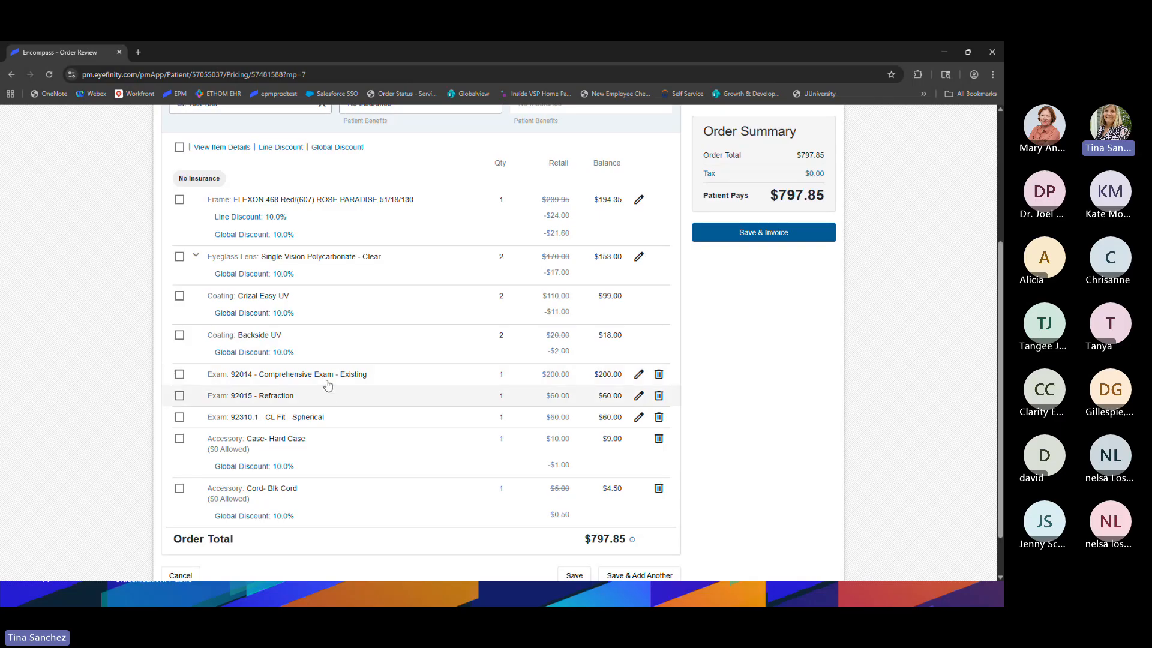
pyautogui.scroll(1, 365, 357)
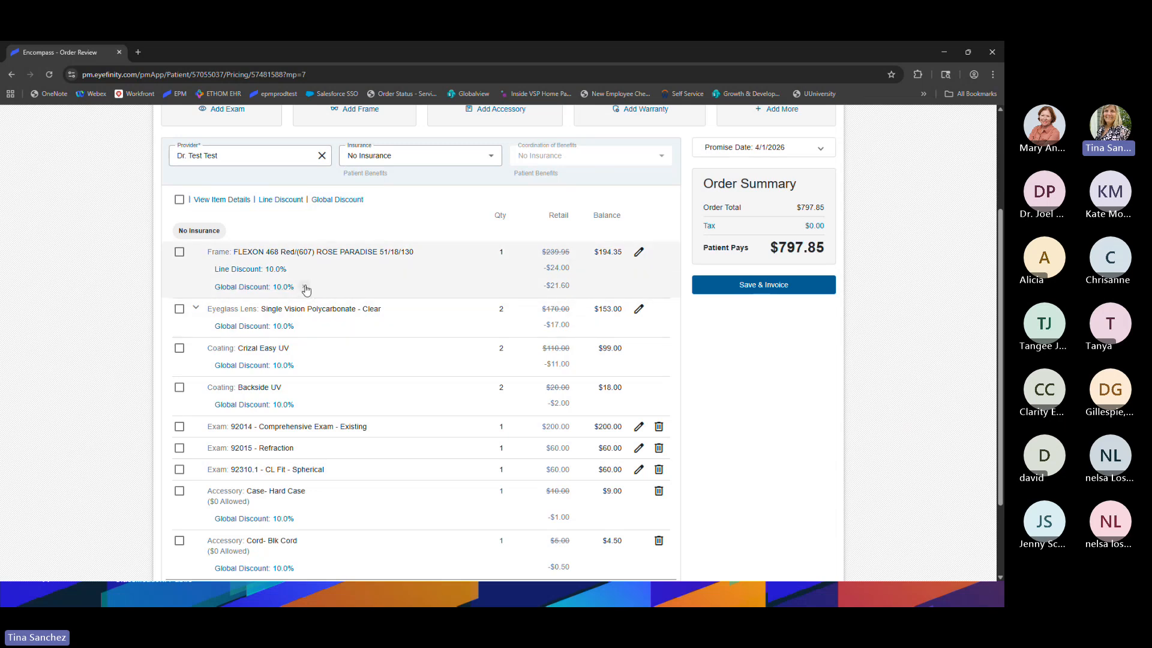
pyautogui.click(305, 287)
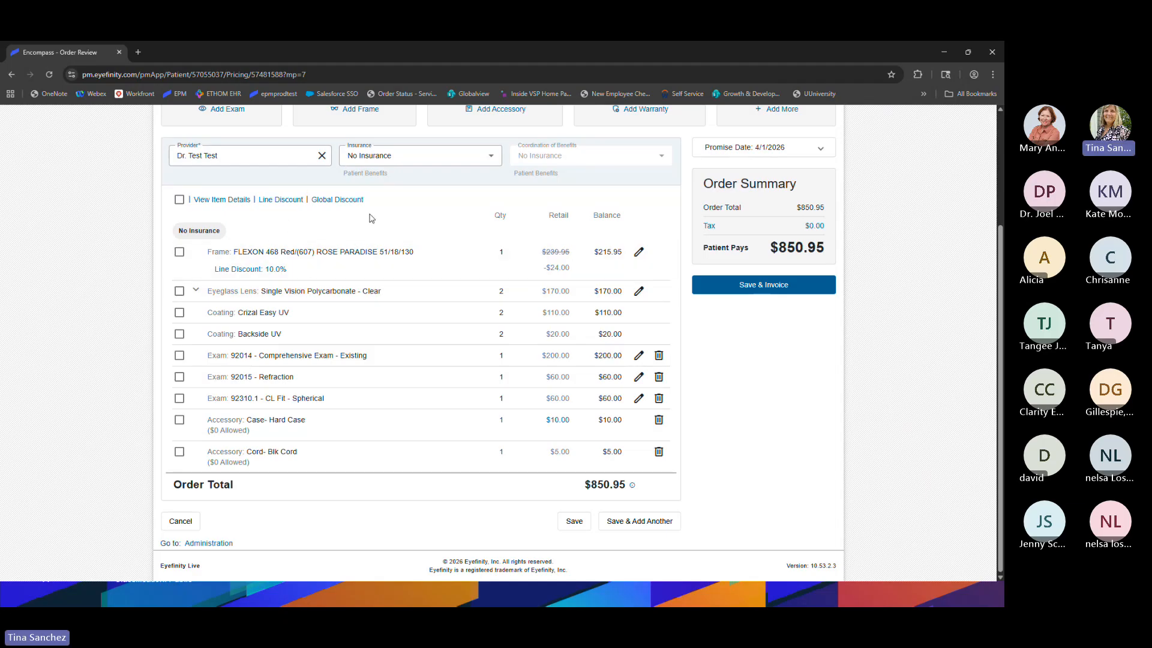
# - Expand the order's item details to examine the lens price by type, material, style and color
pyautogui.click(224, 203)
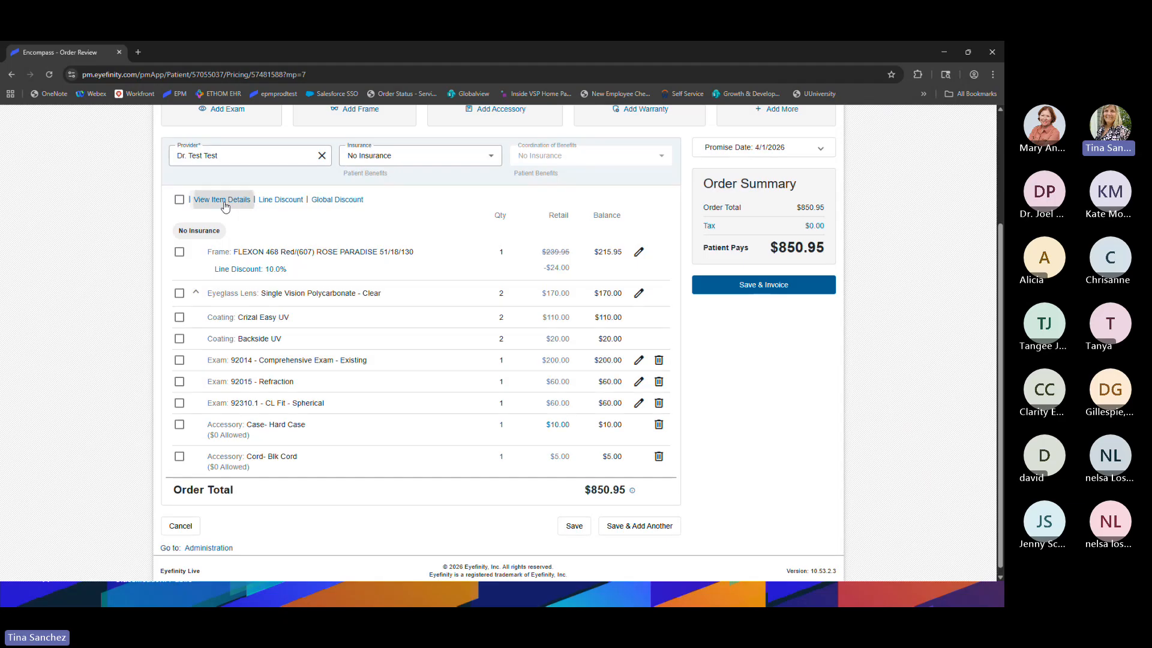
pyautogui.click(224, 202)
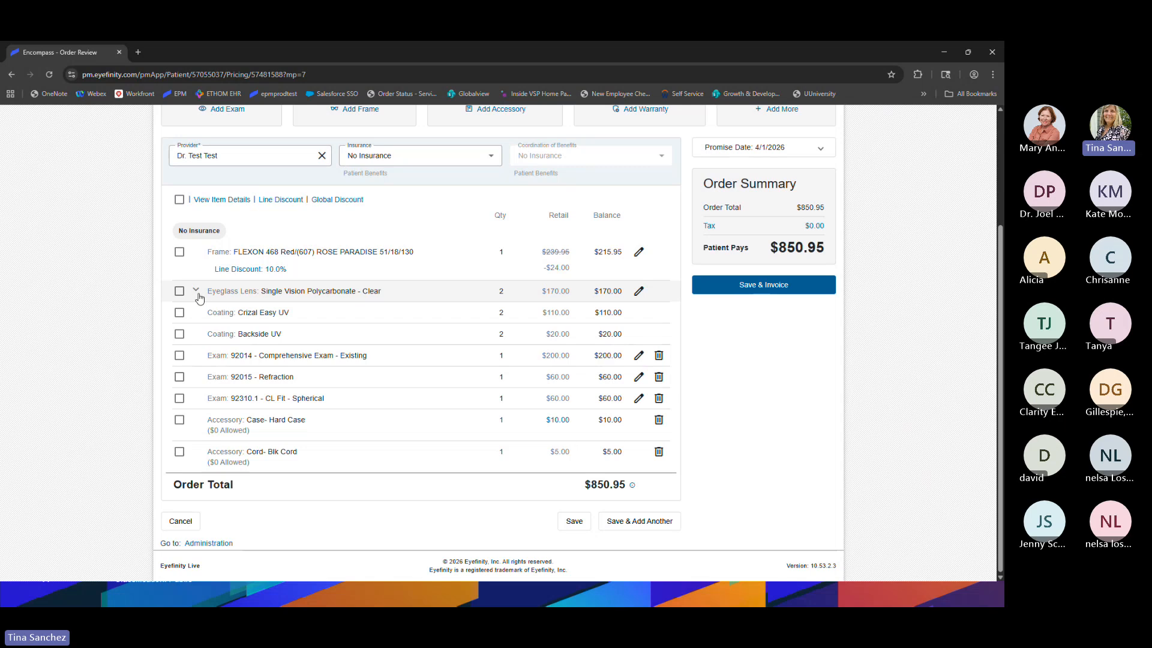
pyautogui.click(221, 204)
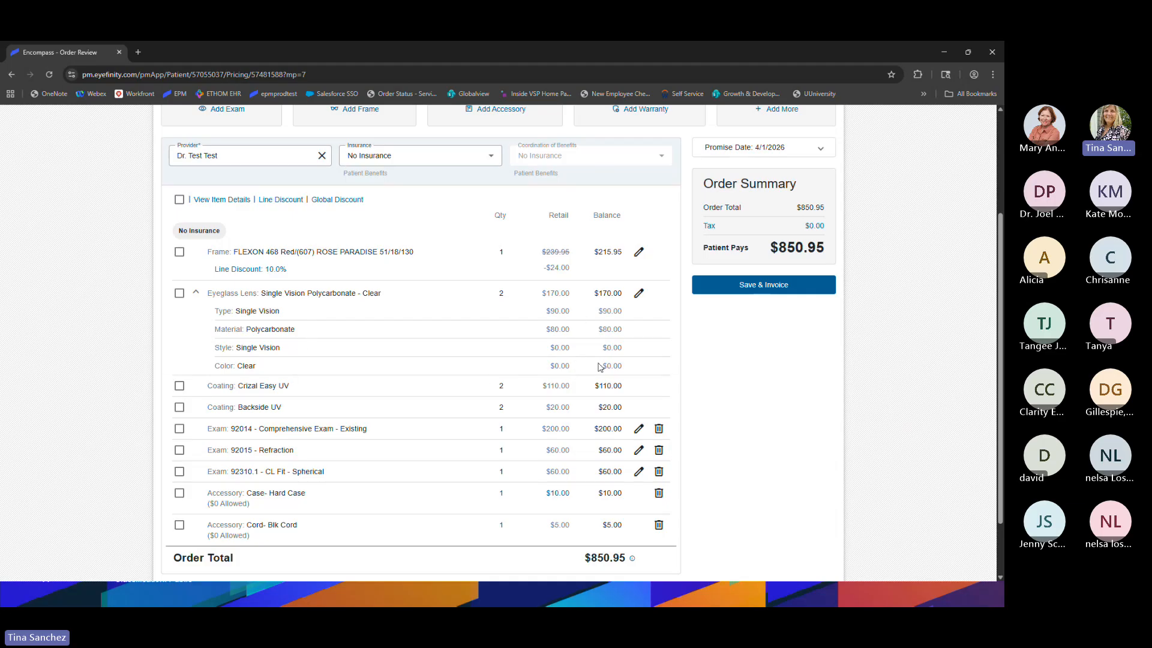
# - Collapse the order's item details, and expand only the eyeglass lens line to compare its breakdown before collapsing it again
pyautogui.click(225, 201)
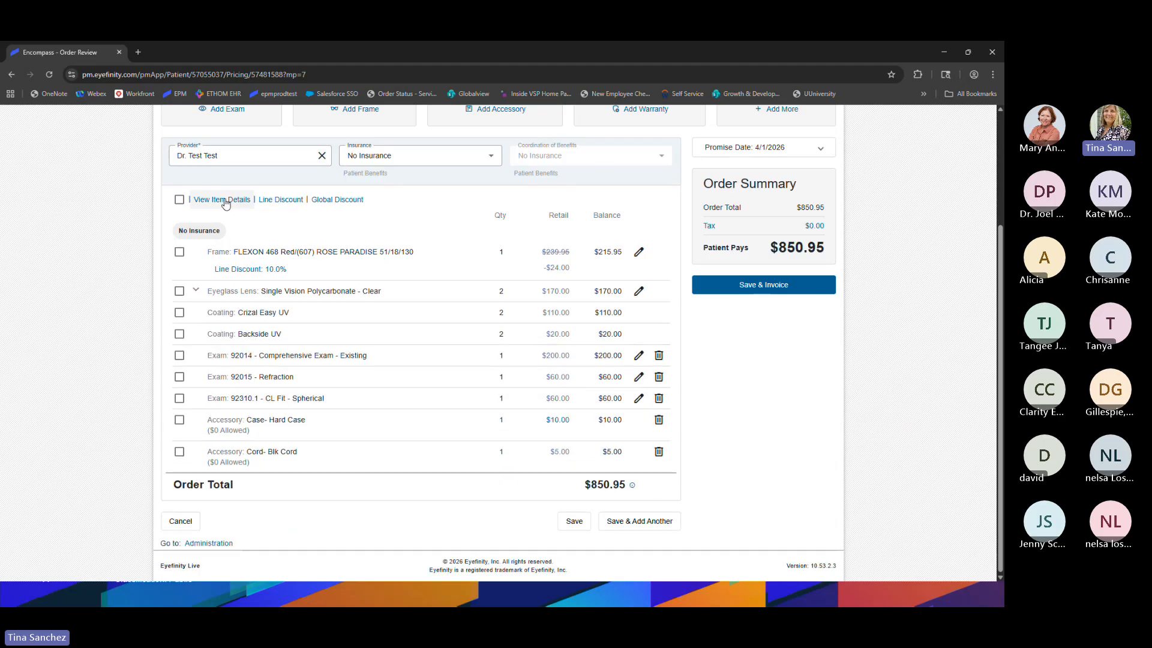
pyautogui.click(197, 292)
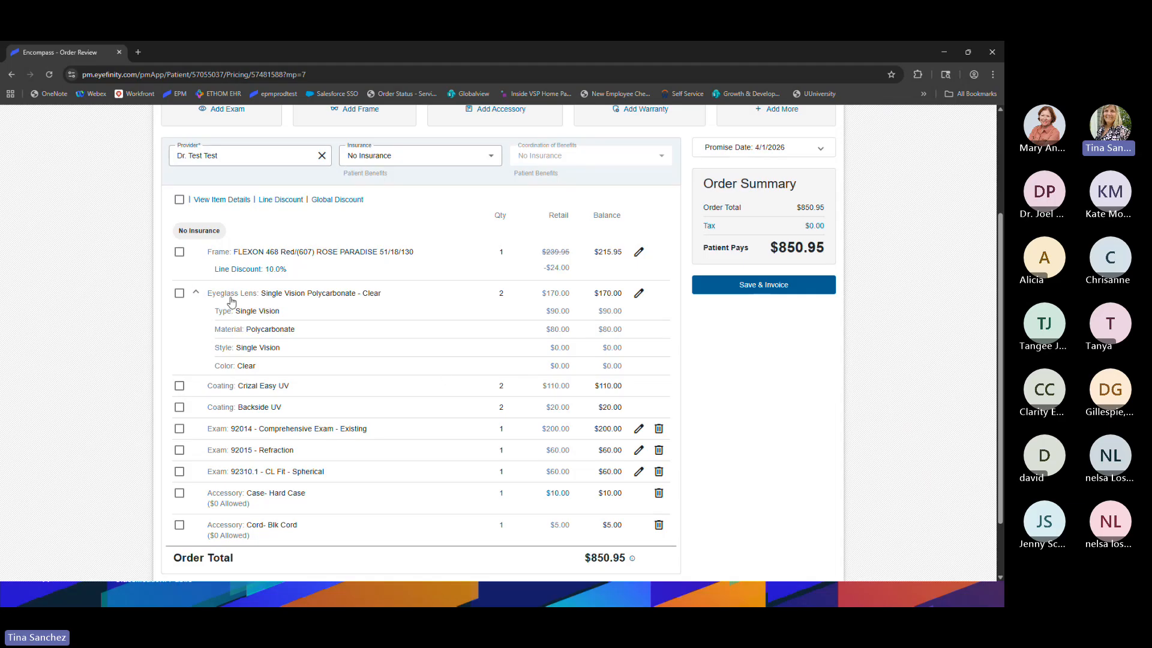
pyautogui.click(196, 293)
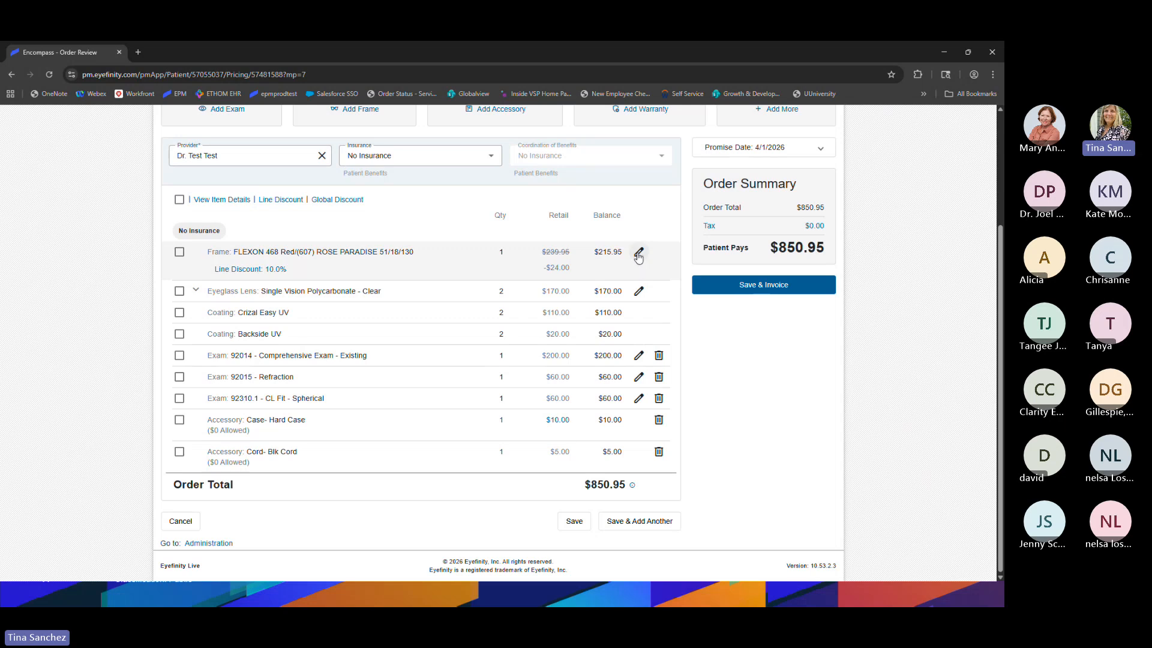
# - Reopen the eyeglass order for editing and change the lens color to Polarized Brown C
pyautogui.click(638, 254)
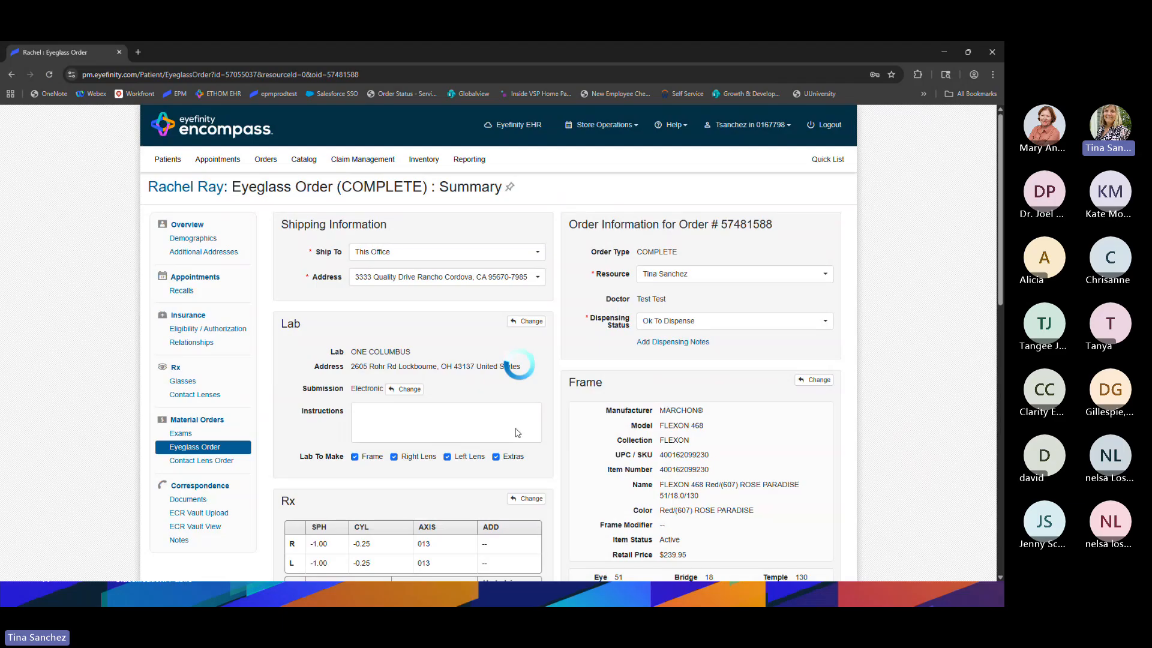
pyautogui.scroll(-3, 724, 376)
pyautogui.scroll(-5, 450, 480)
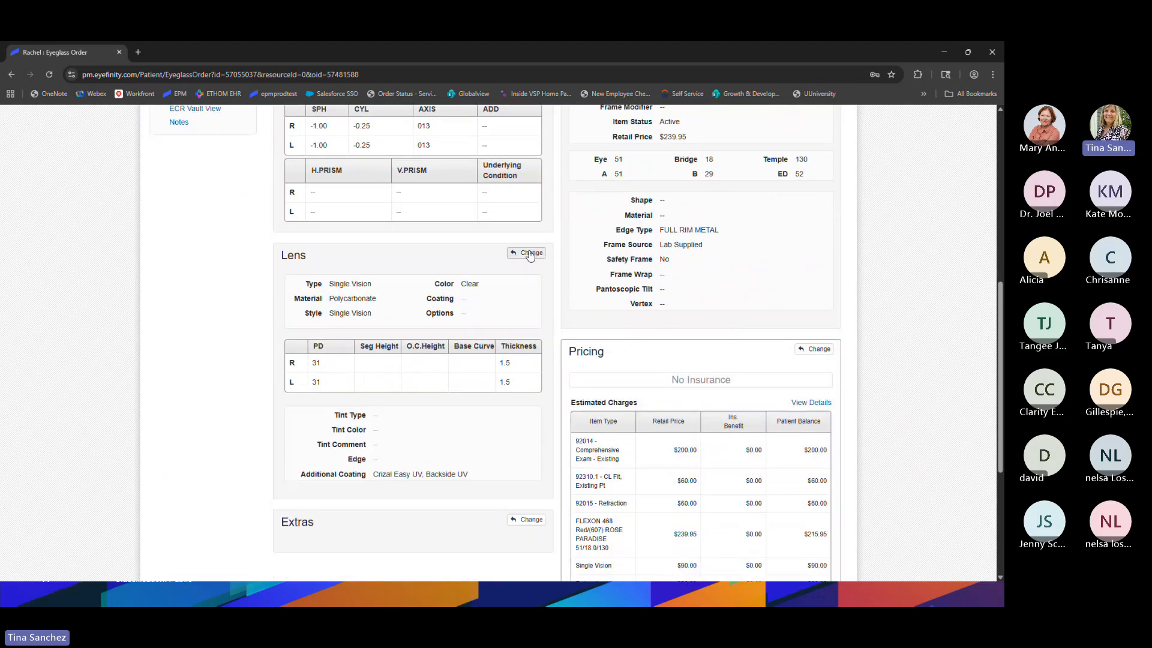
pyautogui.click(529, 253)
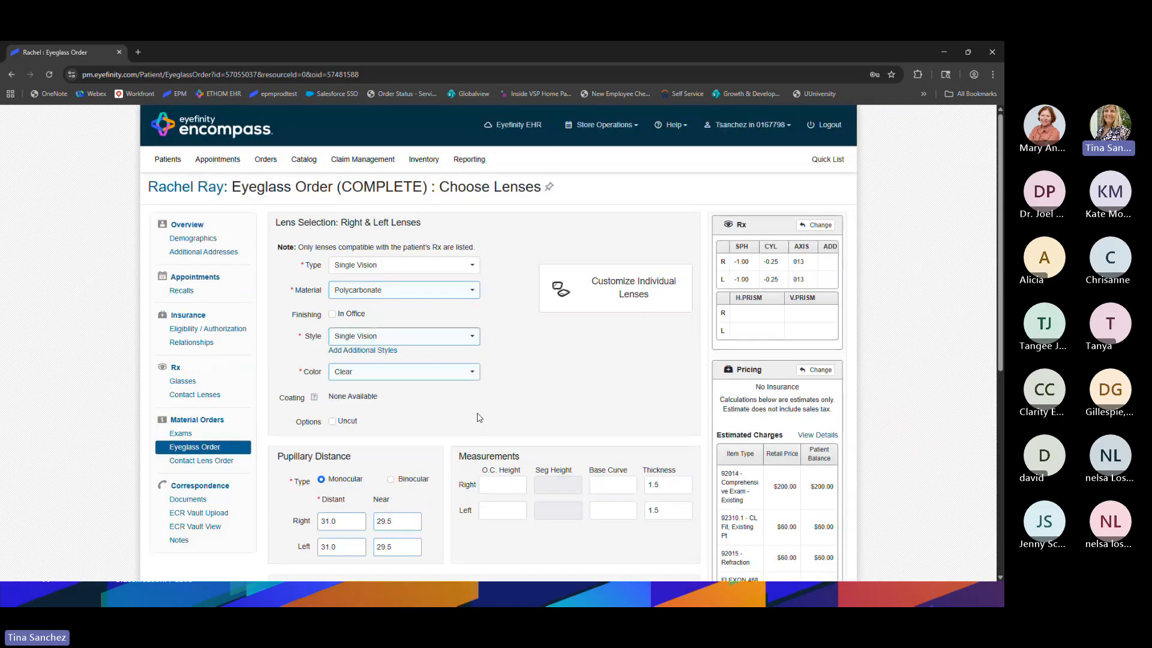
pyautogui.click(418, 373)
pyautogui.click(444, 396)
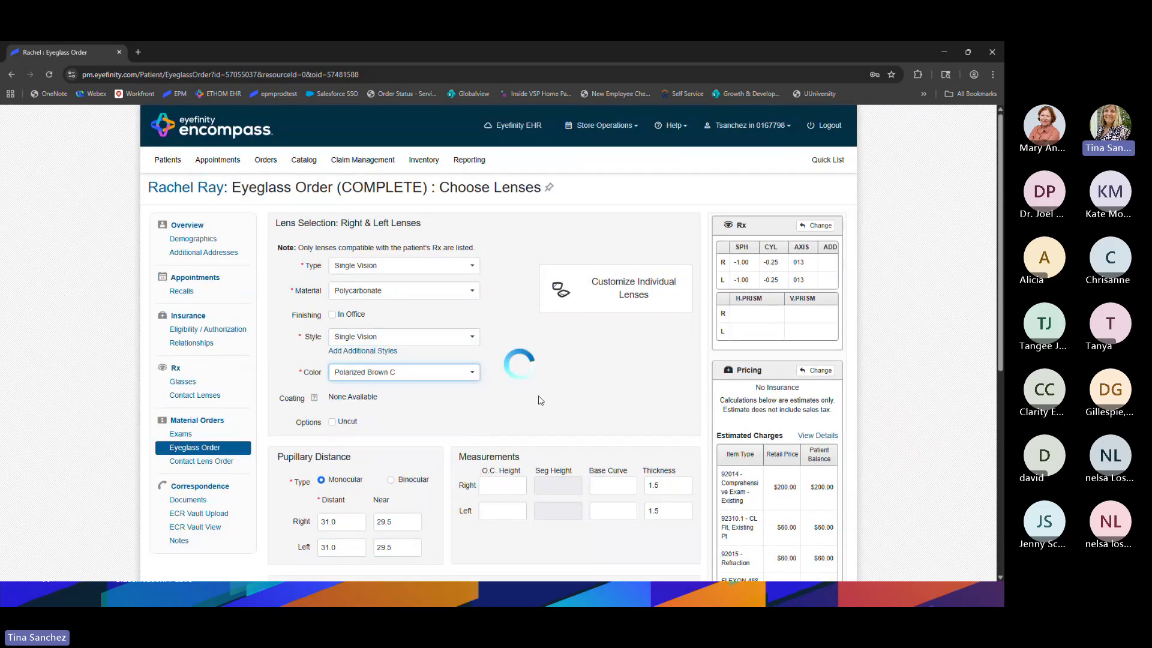
pyautogui.scroll(-2, 574, 381)
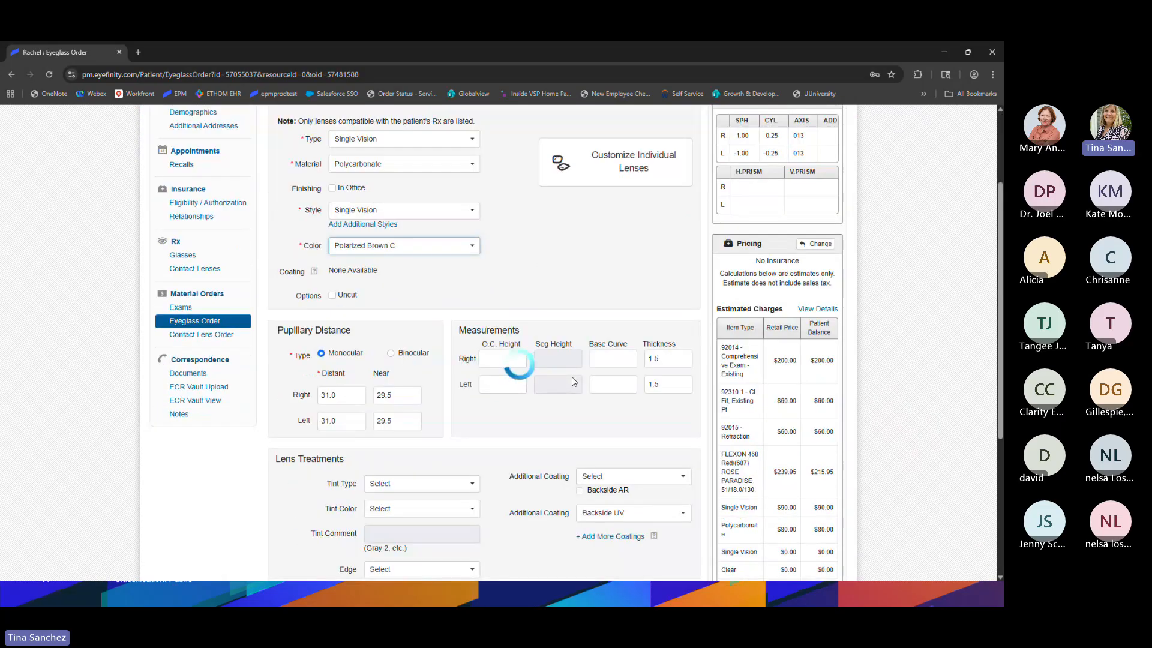
pyautogui.scroll(-4, 573, 380)
pyautogui.click(671, 520)
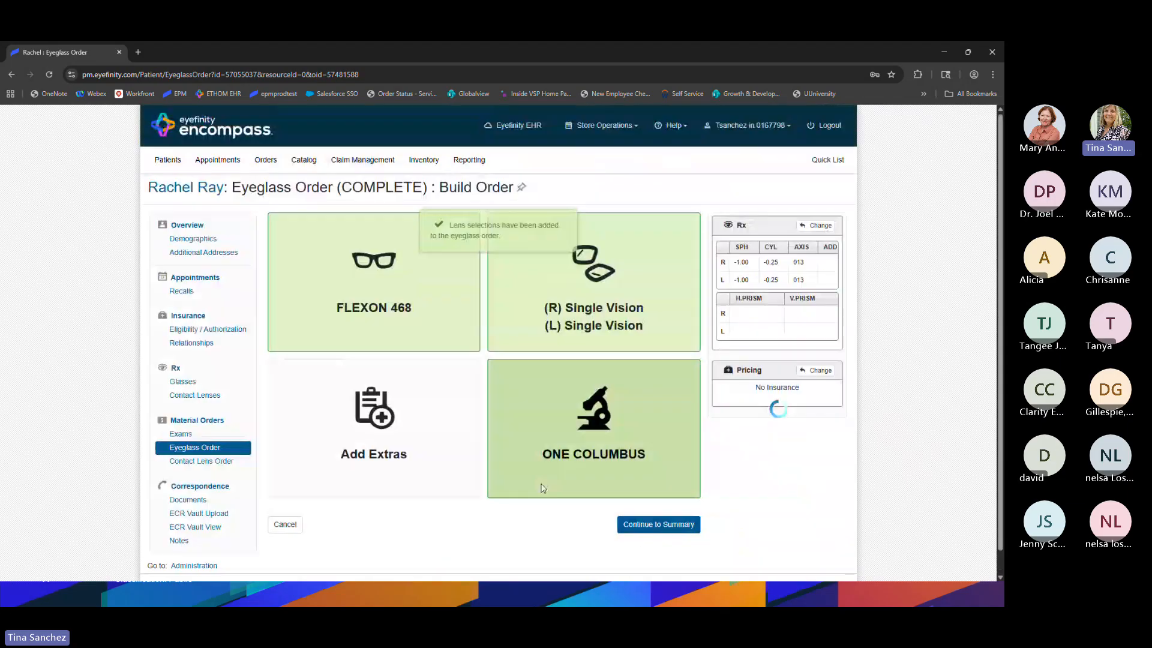
# - Try to take the edited order through its summary and on to pricing
pyautogui.scroll(-4, 703, 435)
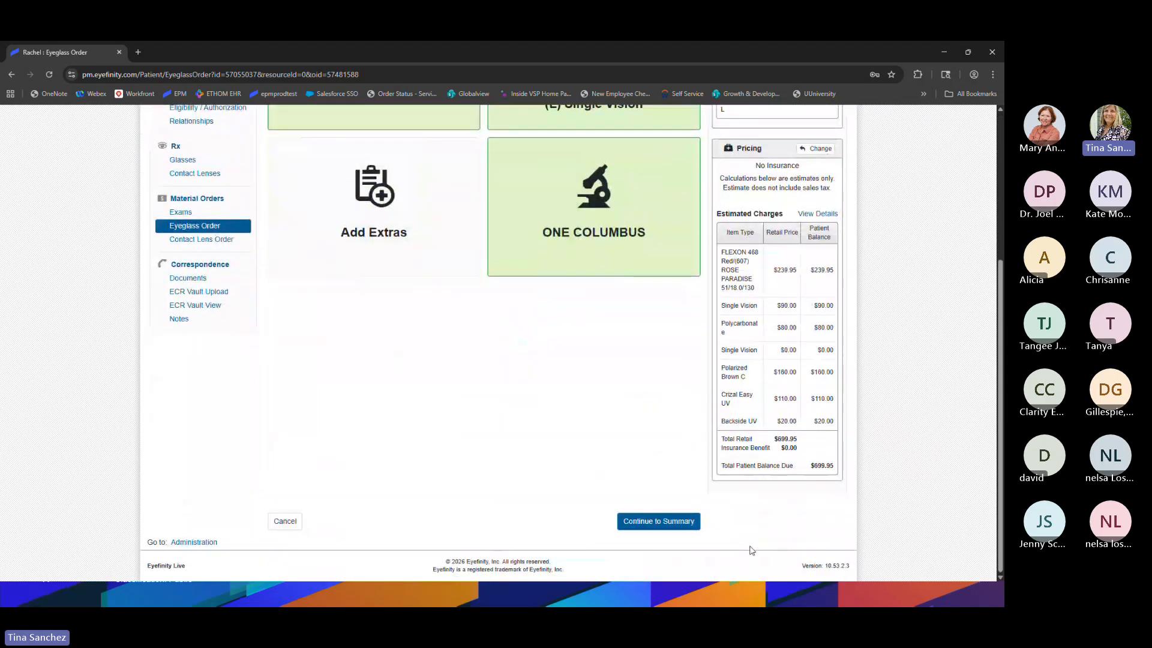
pyautogui.click(654, 522)
pyautogui.scroll(-3, 727, 469)
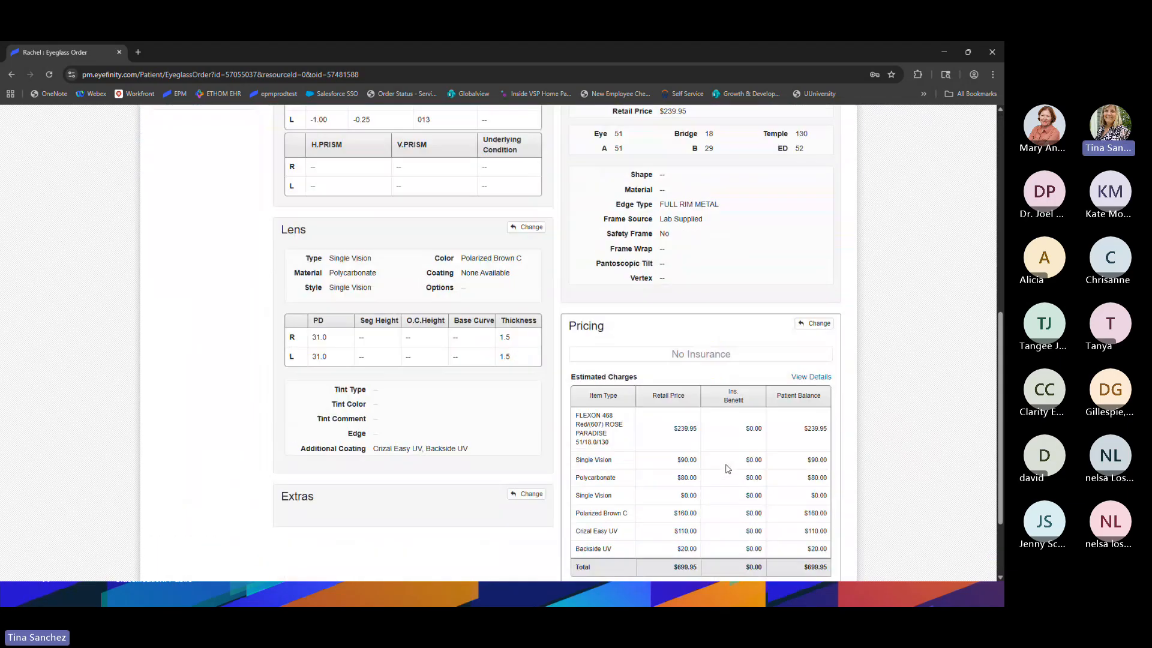
pyautogui.scroll(-2, 728, 469)
pyautogui.click(840, 520)
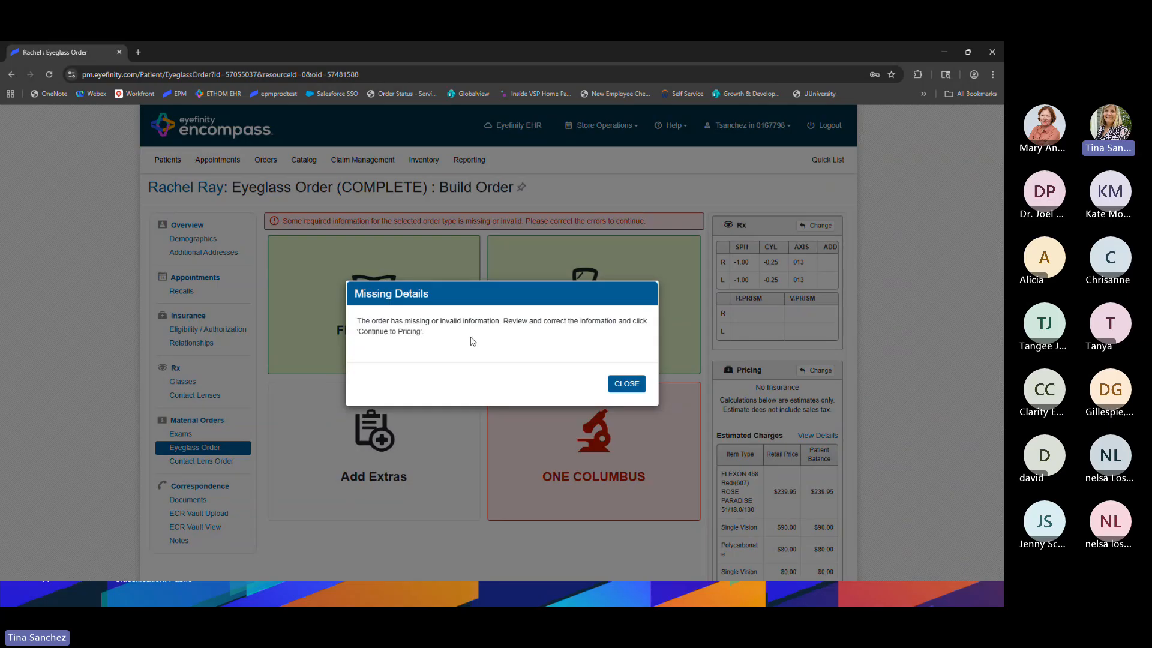
pyautogui.click(627, 384)
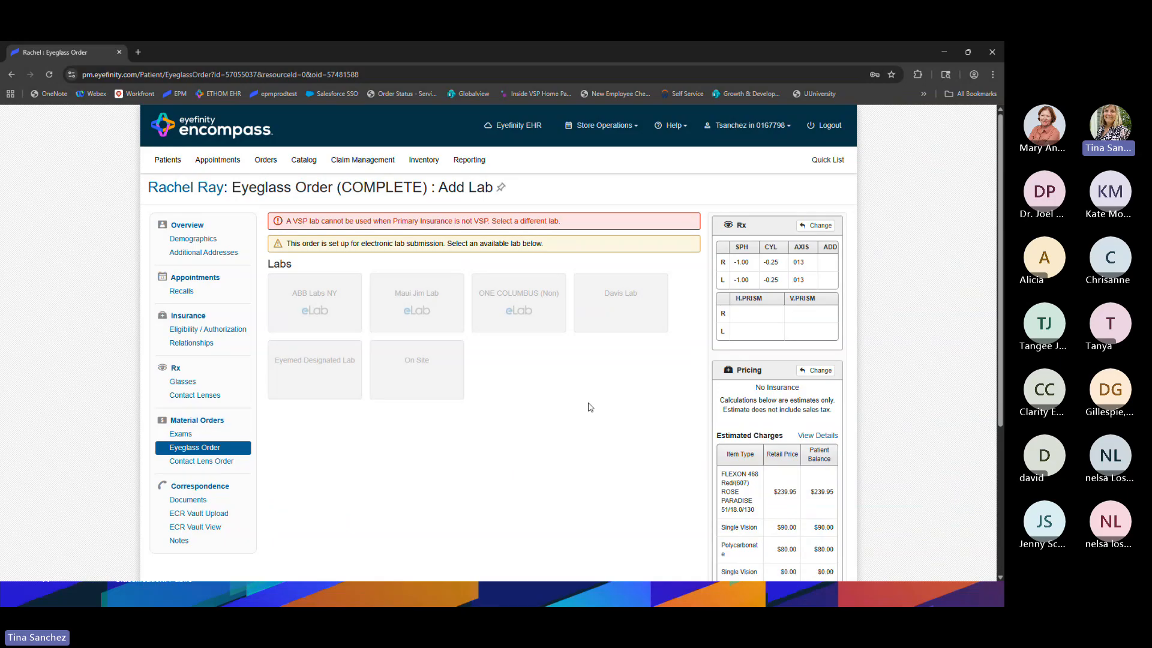
# - Check the available labs for one that suits the uninsured order, and discard the order edits
pyautogui.scroll(-1, 590, 408)
pyautogui.scroll(-1, 590, 410)
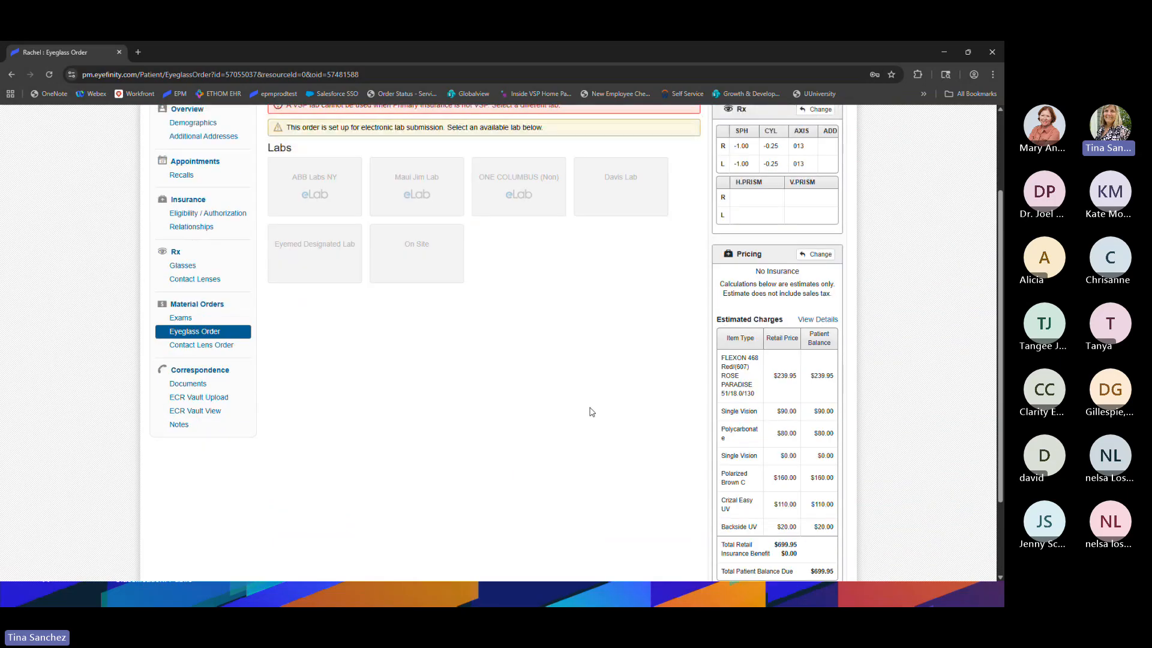
pyautogui.scroll(3, 588, 408)
pyautogui.scroll(-1, 593, 421)
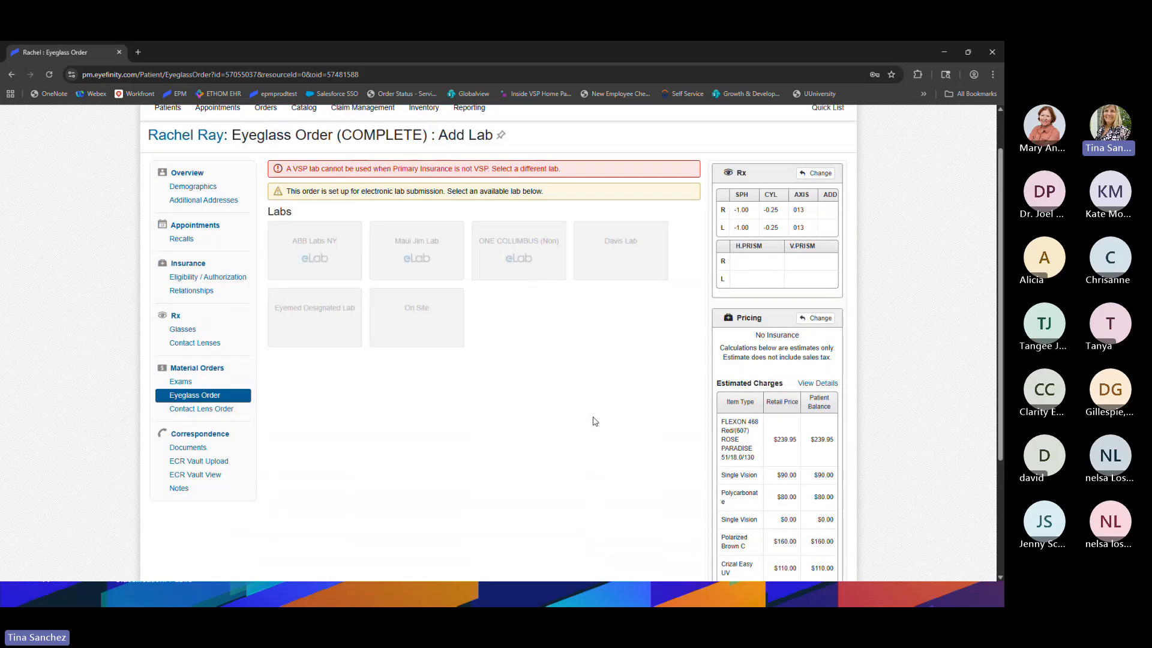
pyautogui.scroll(-2, 620, 430)
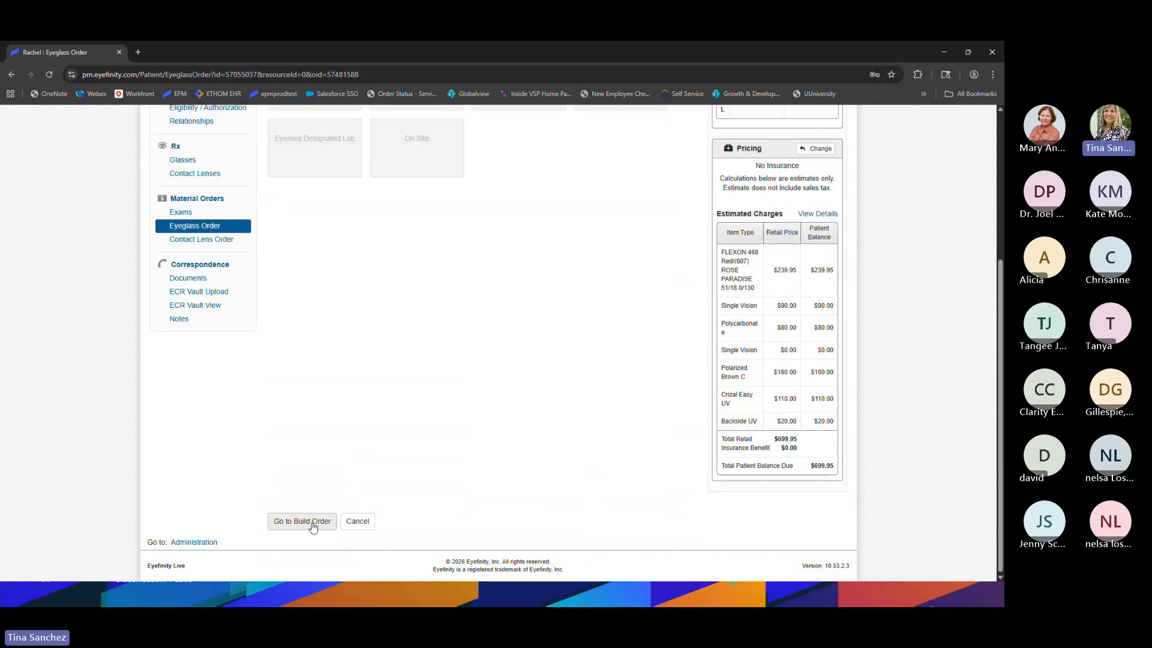
pyautogui.click(316, 522)
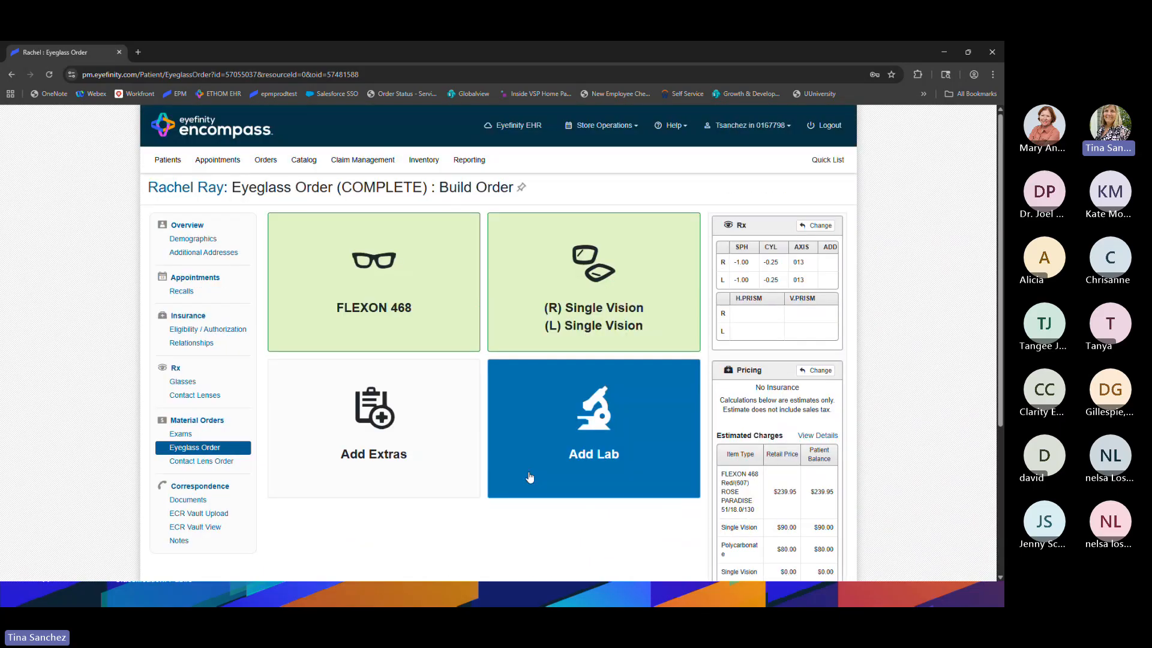
pyautogui.click(633, 439)
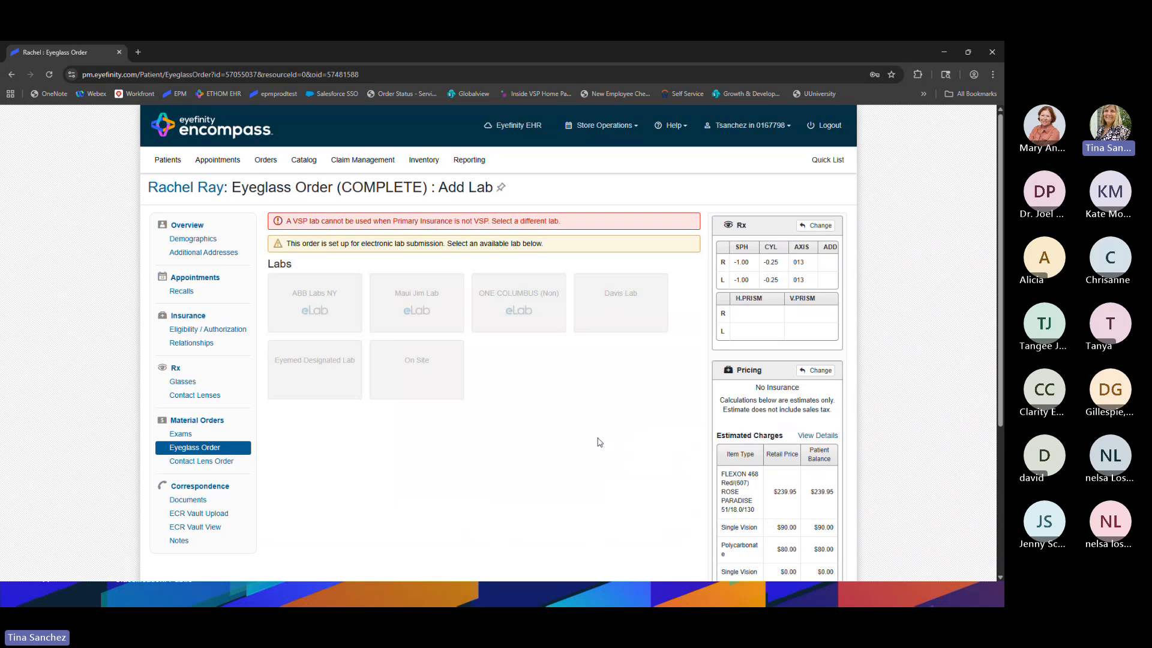
pyautogui.scroll(-4, 599, 442)
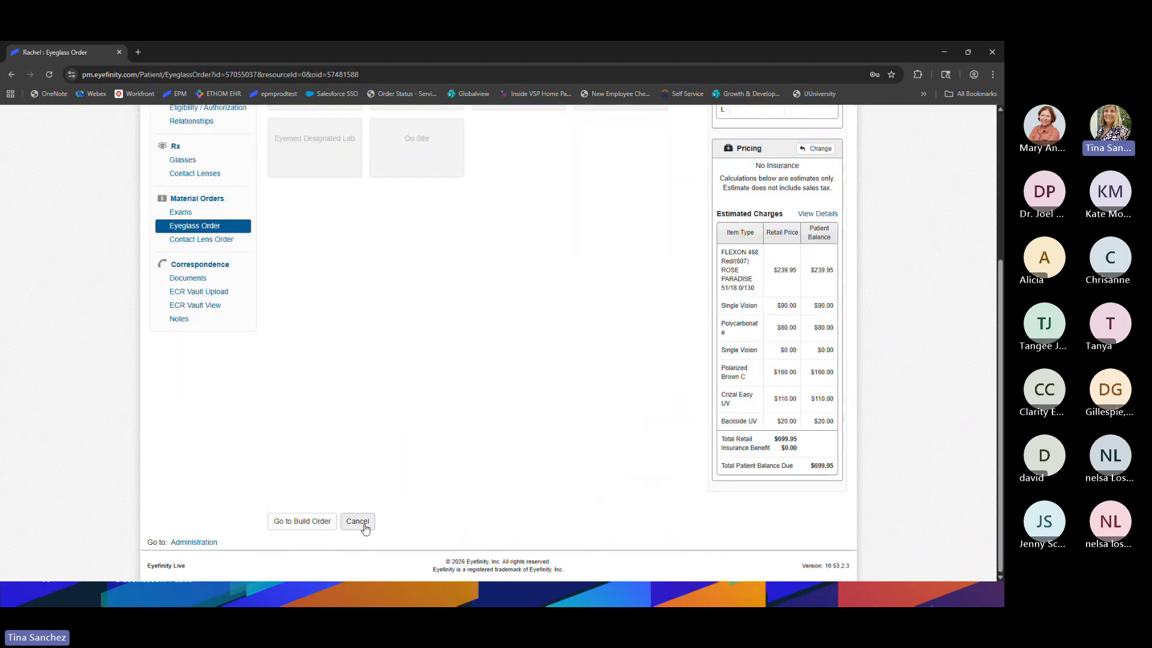
pyautogui.click(363, 525)
pyautogui.click(633, 373)
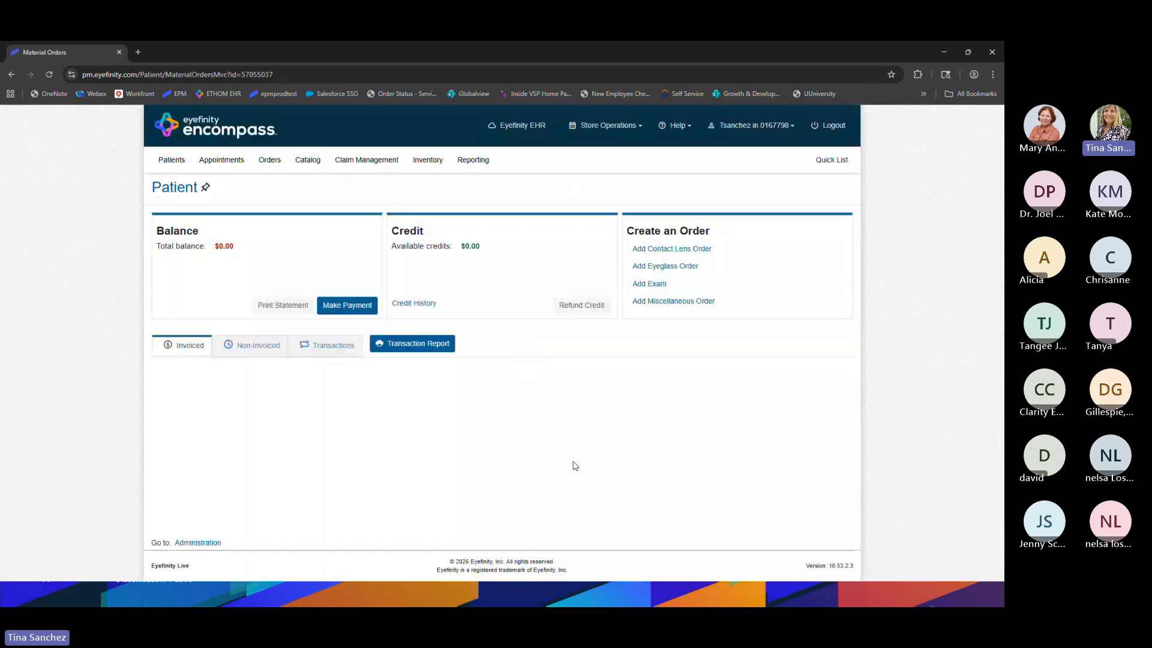
# - Open the patient's non-invoiced eyeglass order for pricing
pyautogui.click(252, 345)
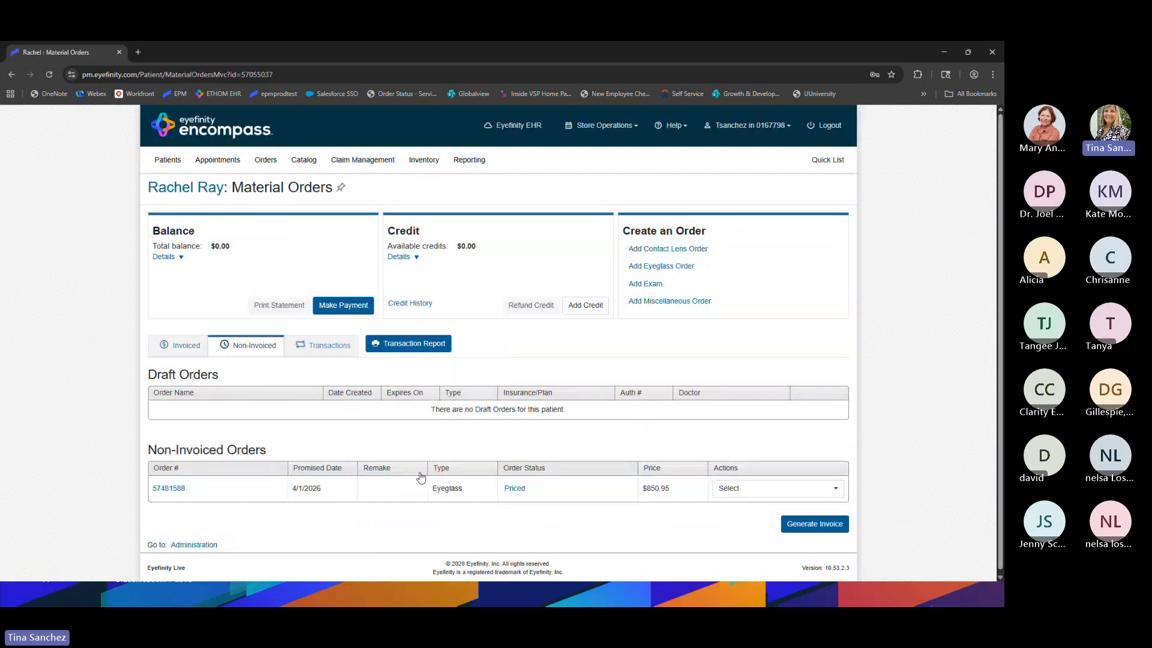
pyautogui.click(774, 487)
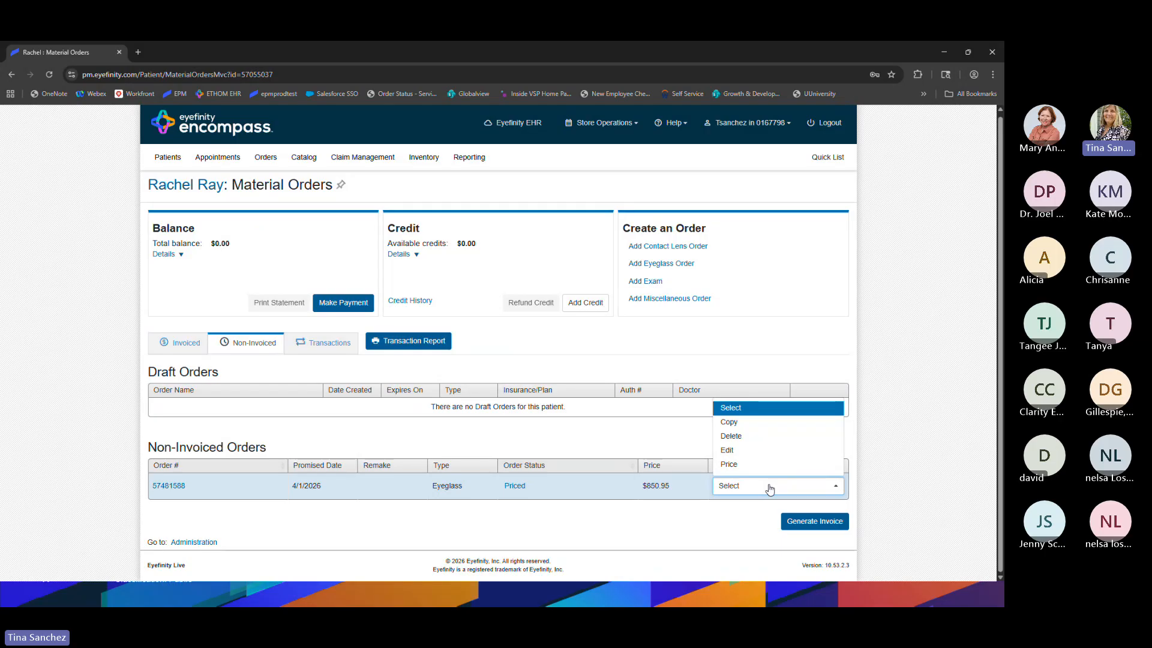
pyautogui.click(744, 465)
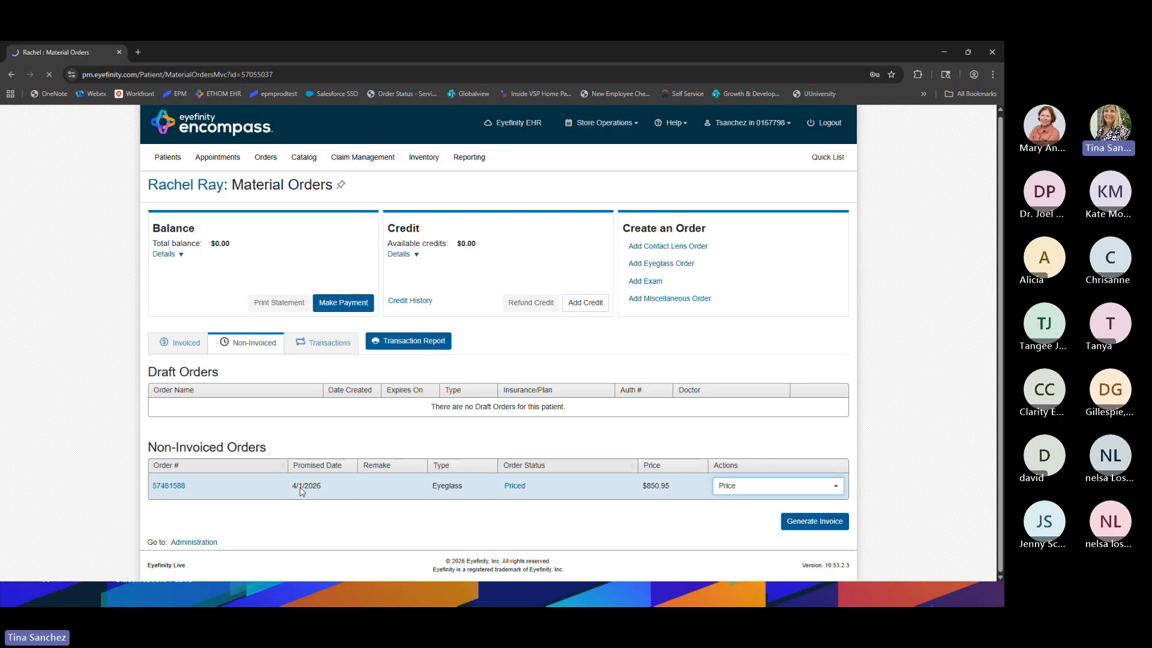
# - Select all order items to examine the insurance plans offered, and clear the selection without choosing a plan
pyautogui.scroll(-1, 430, 450)
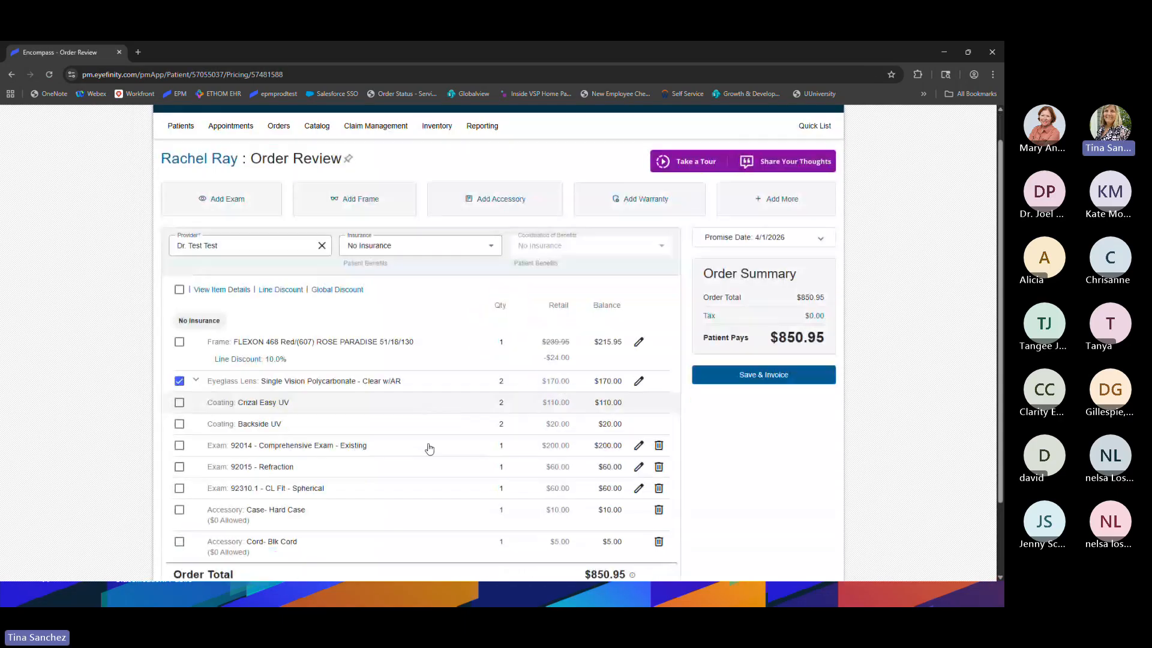
pyautogui.click(180, 273)
pyautogui.click(420, 228)
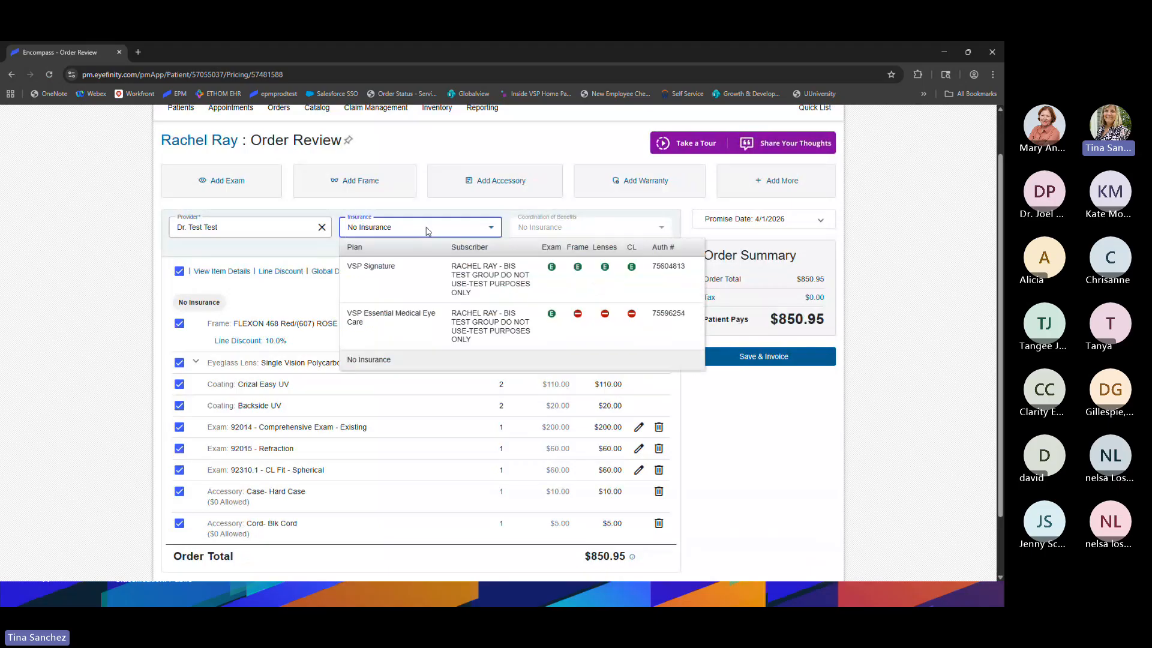
pyautogui.click(489, 227)
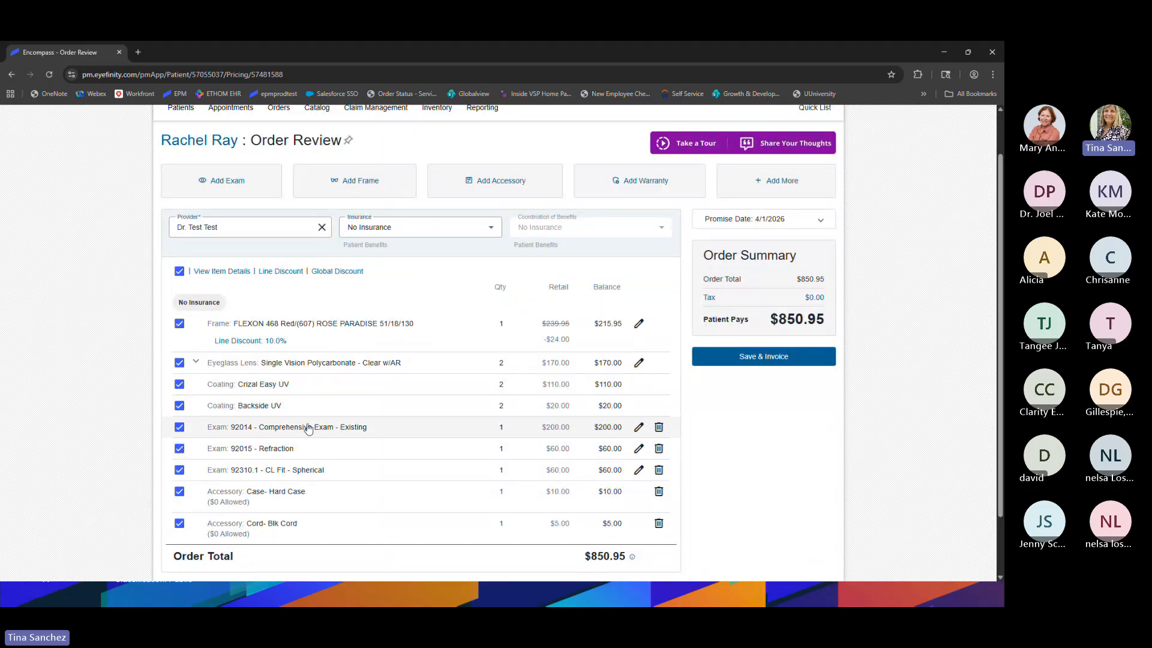
pyautogui.click(180, 272)
# - Select every order item except the hard case and black cord accessories
pyautogui.scroll(-2, 324, 459)
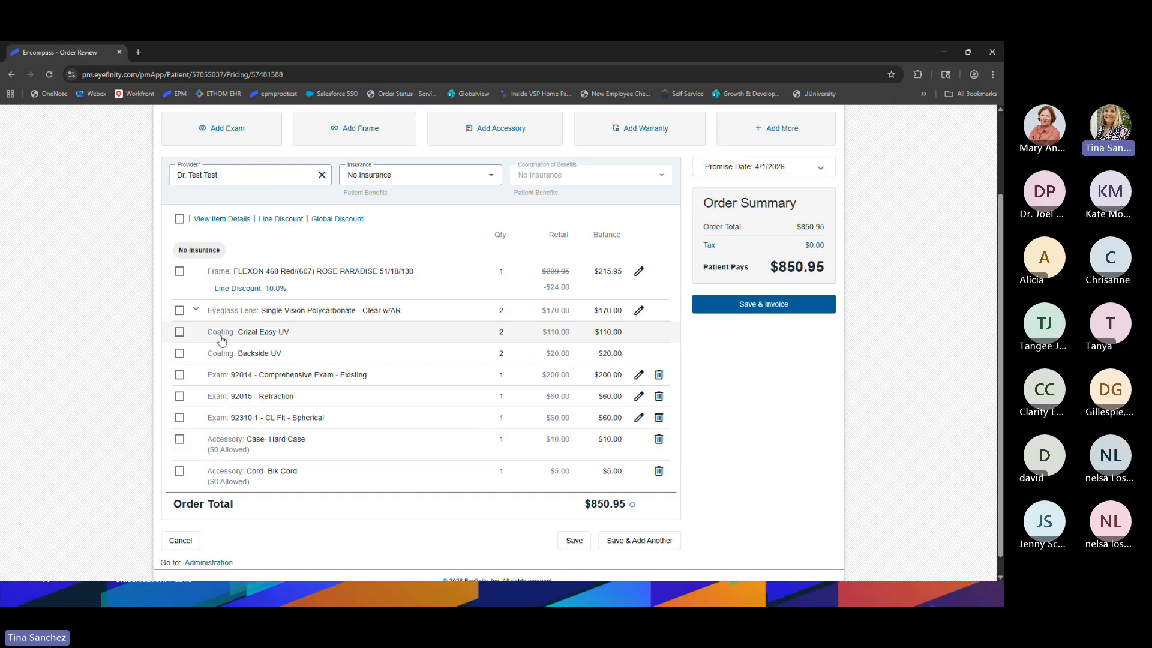
pyautogui.click(179, 219)
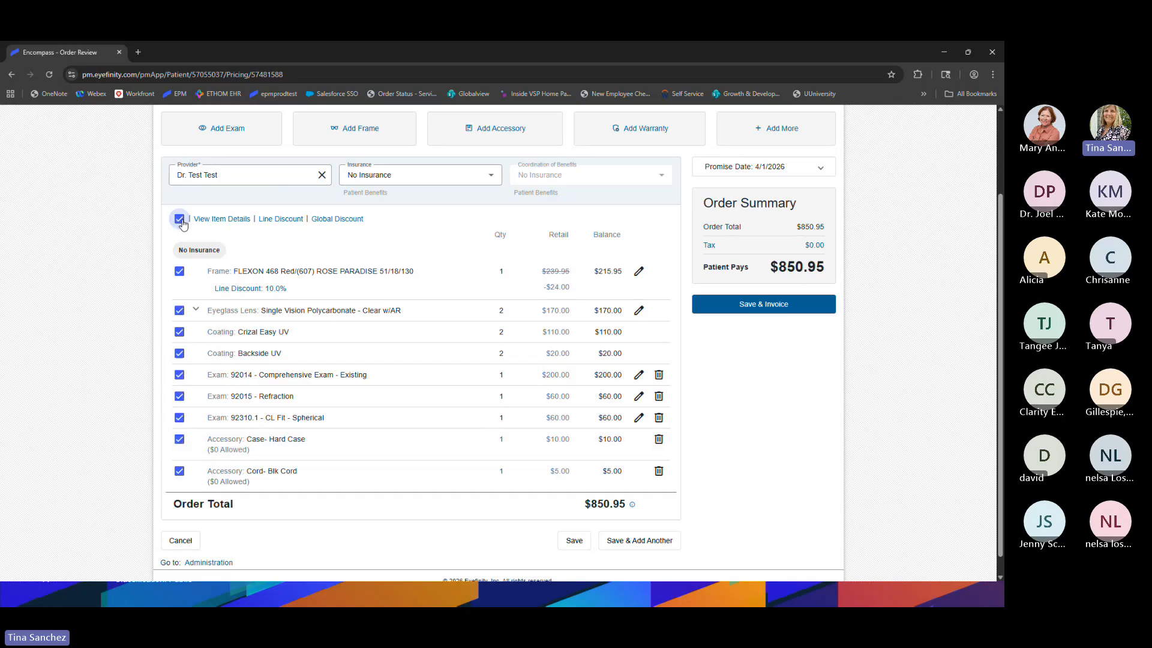
pyautogui.click(182, 442)
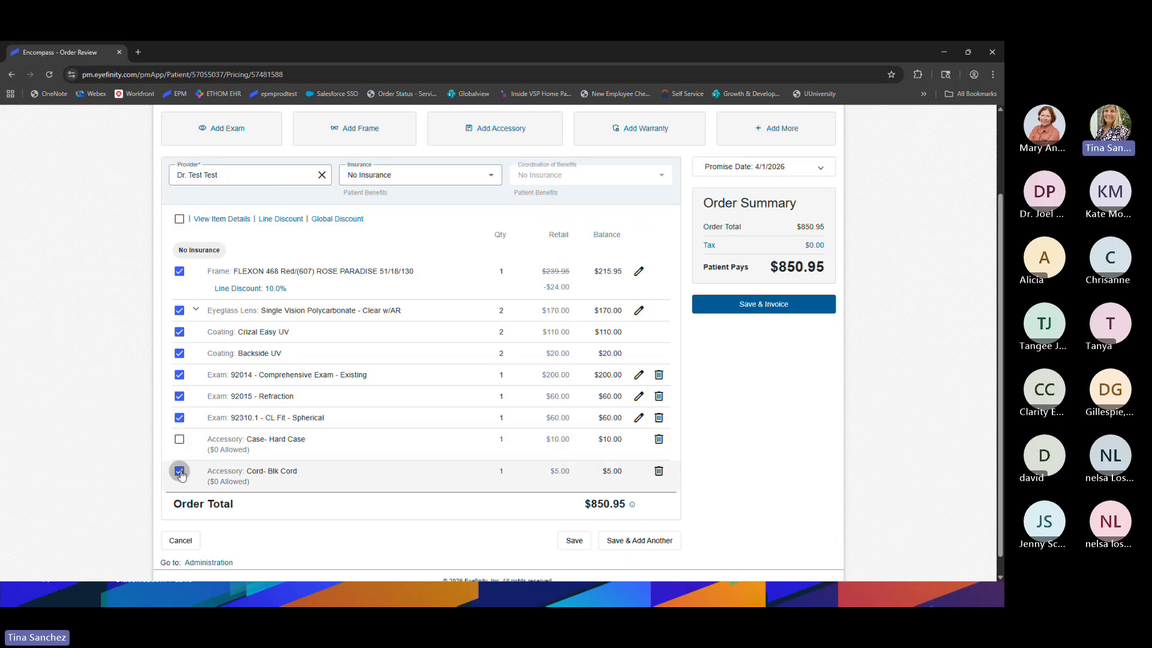
pyautogui.click(181, 472)
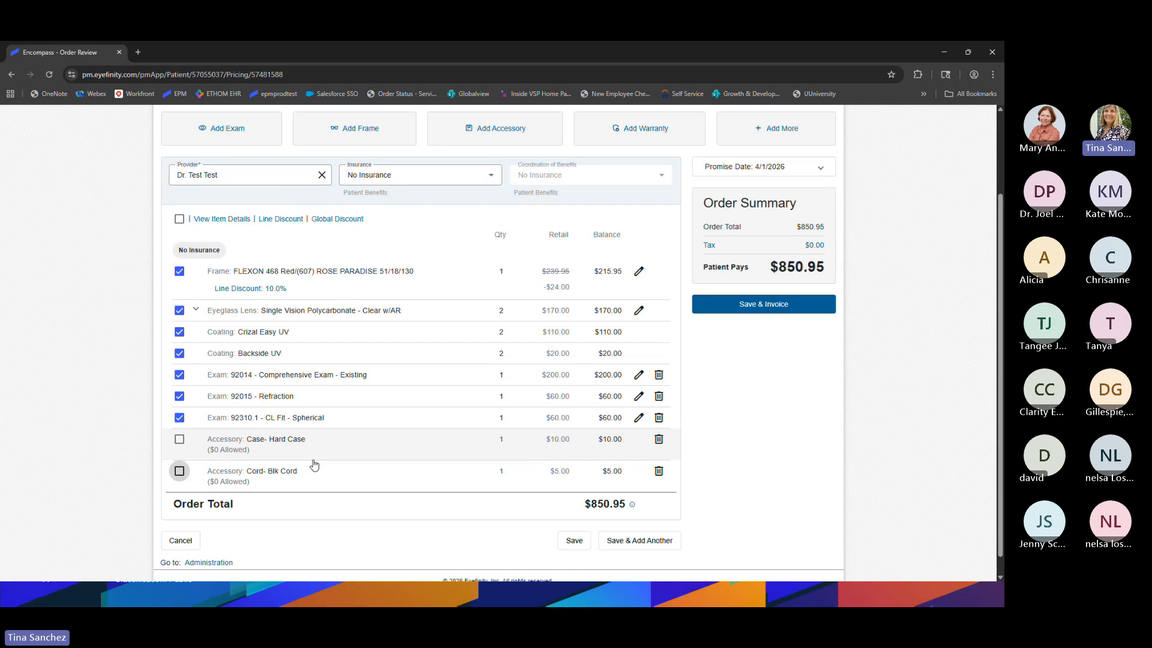
# - Try to calculate VSP Signature exam, frame and eyeglass lens benefits for the selected items, declining the CL fitting coverage
pyautogui.click(401, 178)
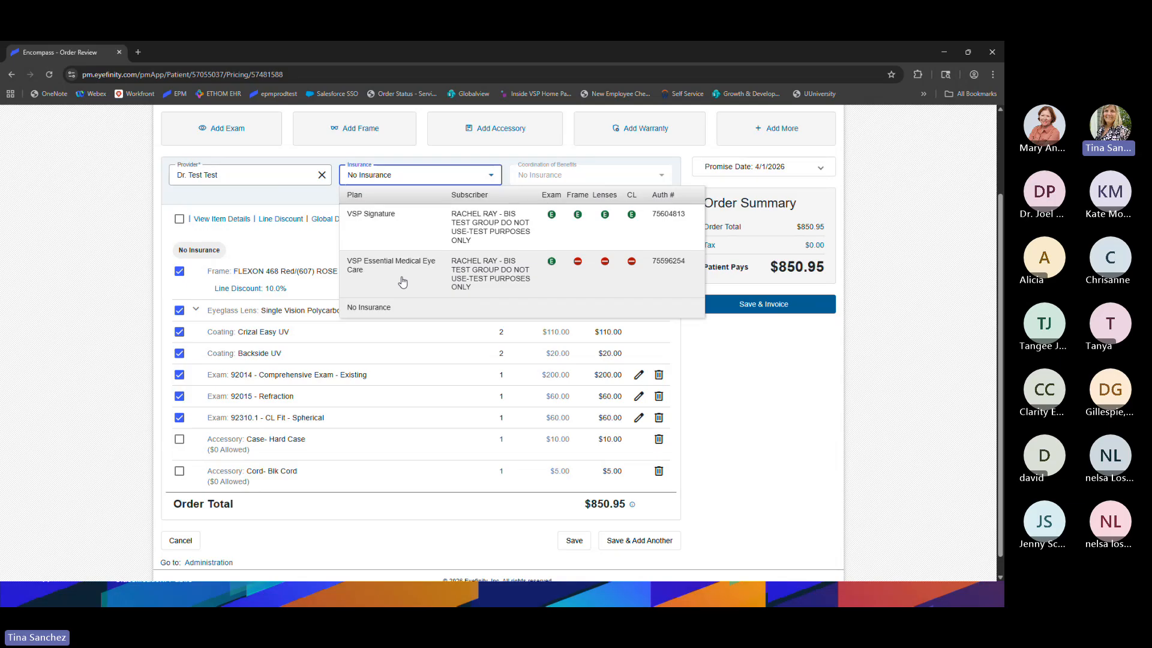
pyautogui.click(414, 225)
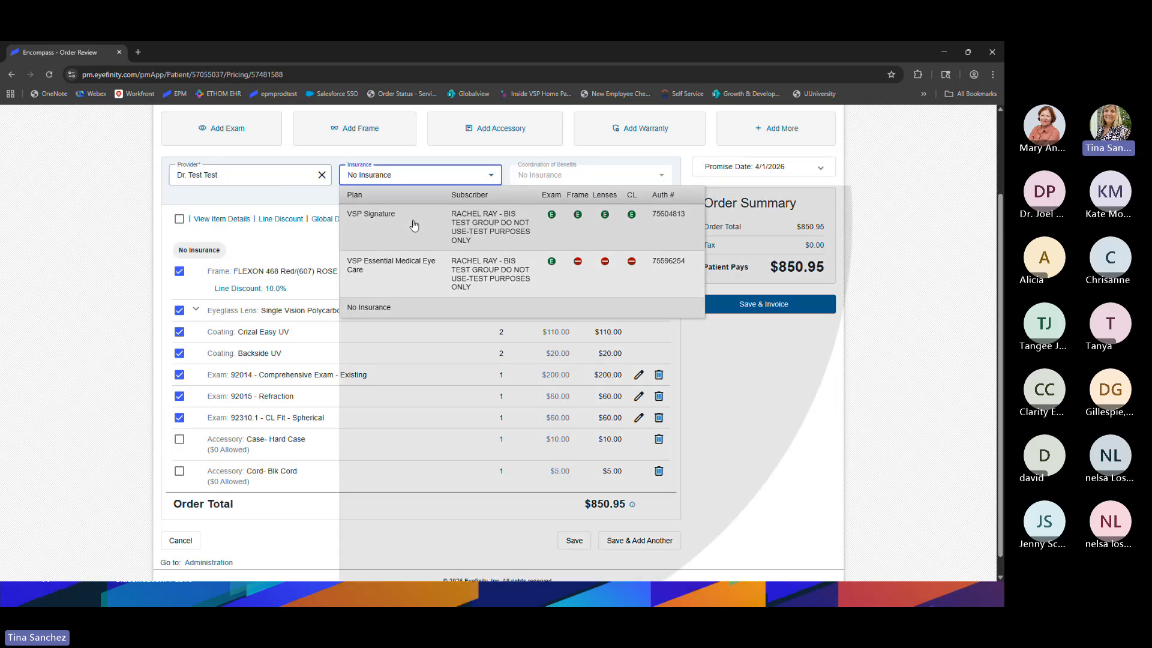
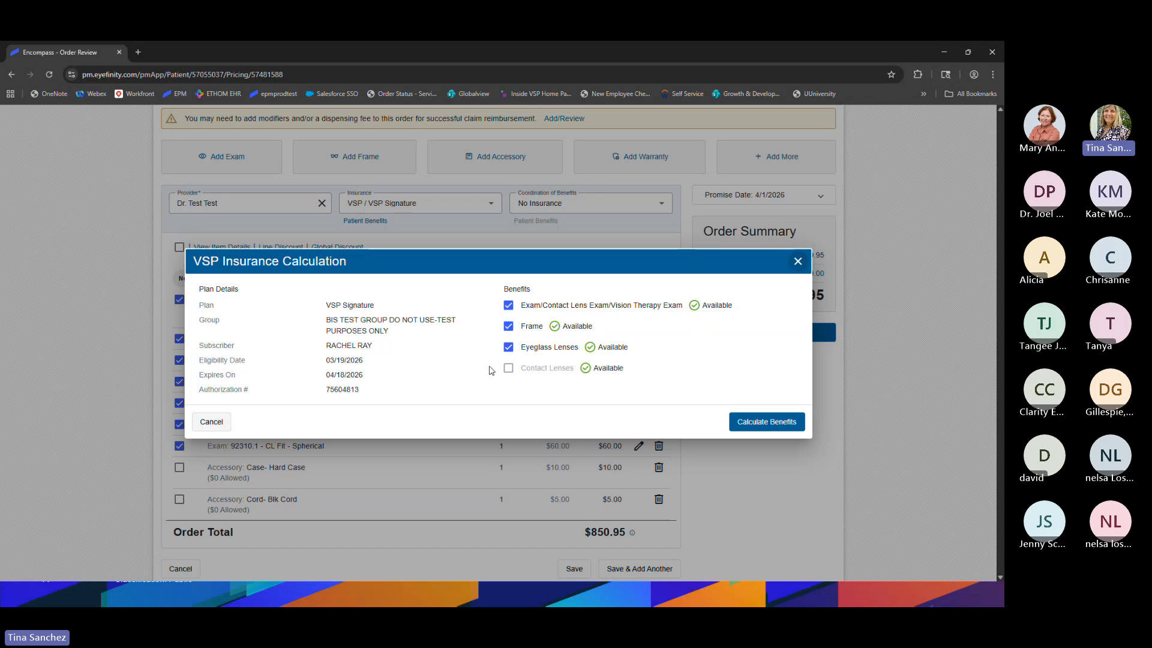
pyautogui.click(771, 424)
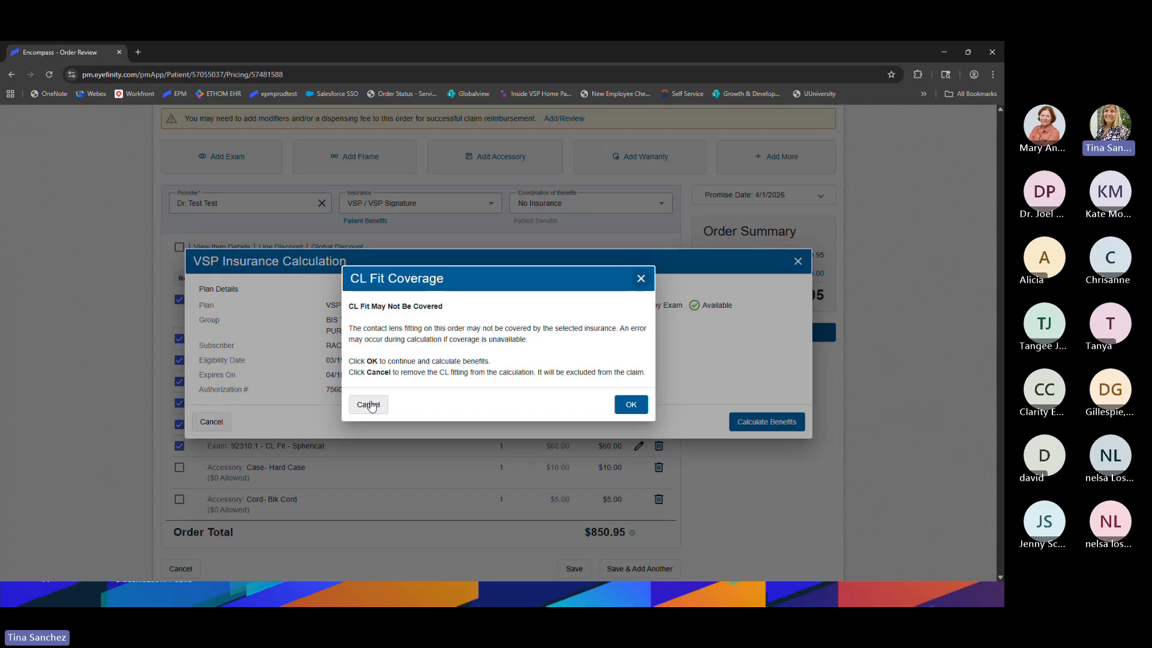
pyautogui.click(369, 405)
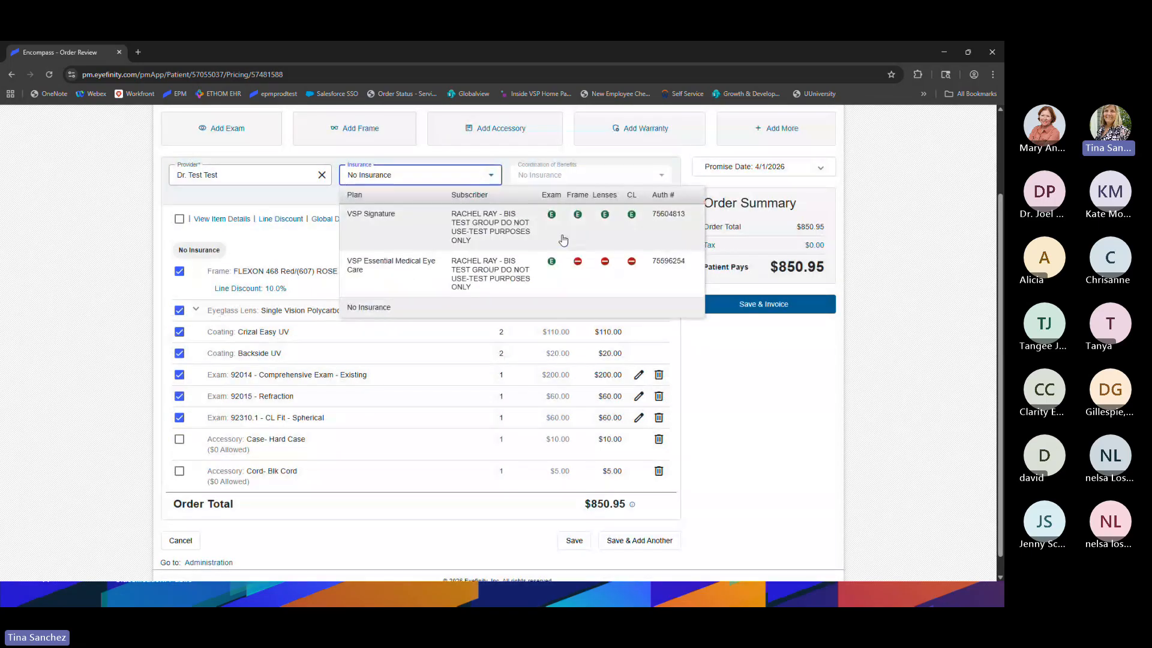
# - Try to calculate VSP Signature benefits with the 92310.1 CL Fit exam excluded and Non IDC Lab Invoice selected as the lab
pyautogui.click(562, 240)
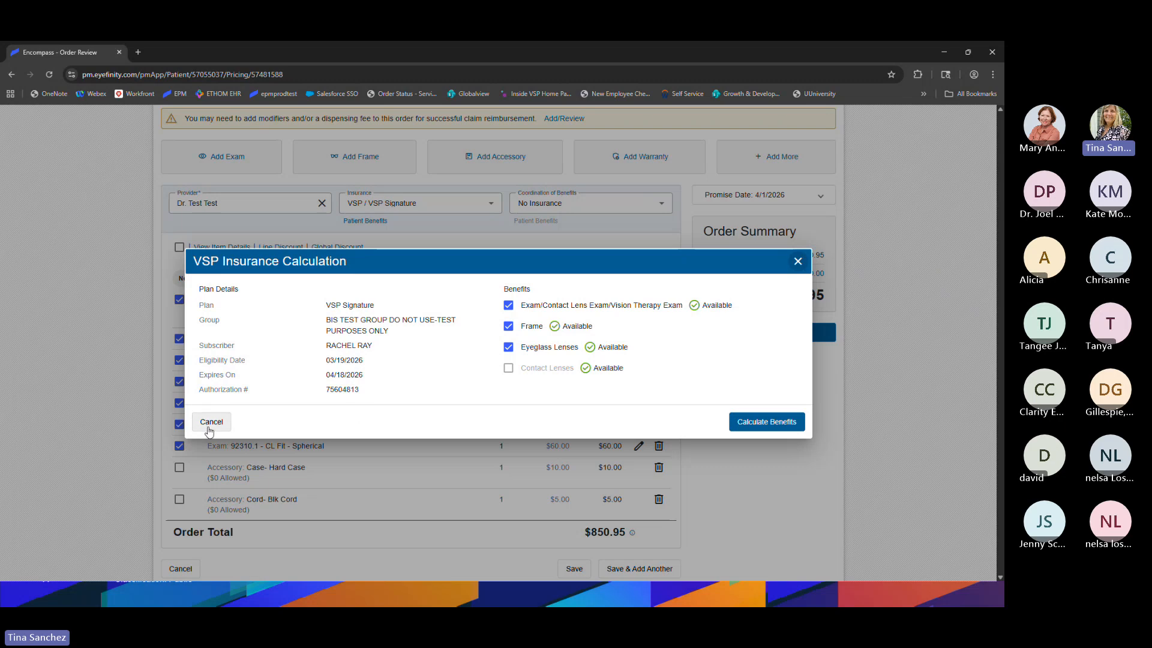
pyautogui.click(208, 430)
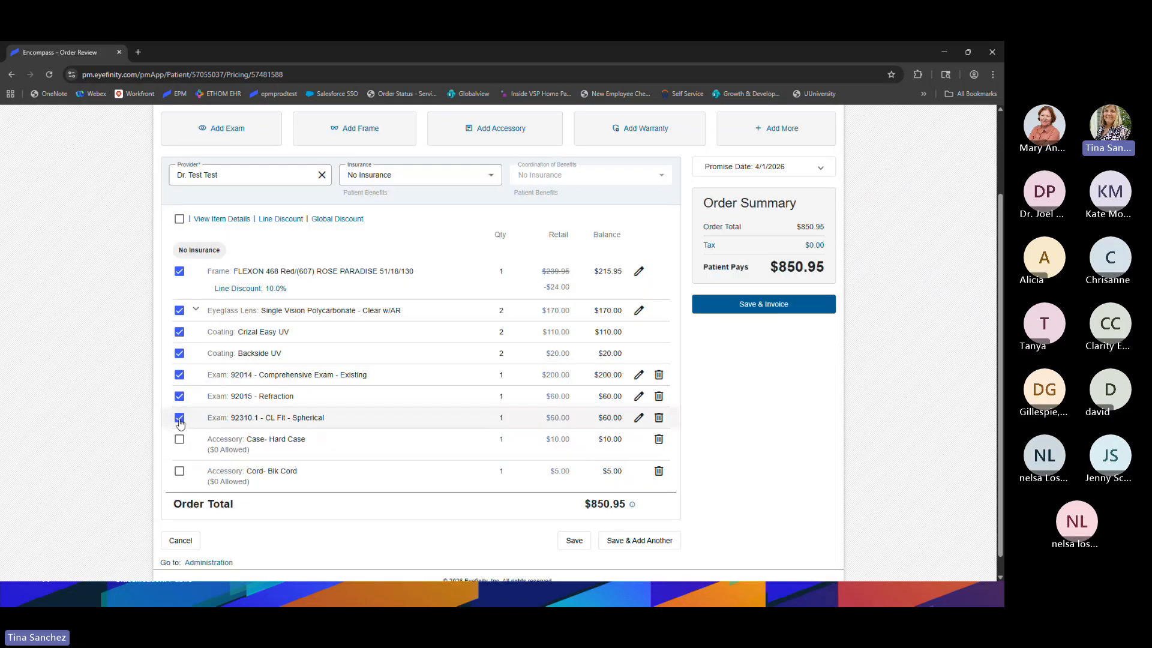
pyautogui.click(179, 418)
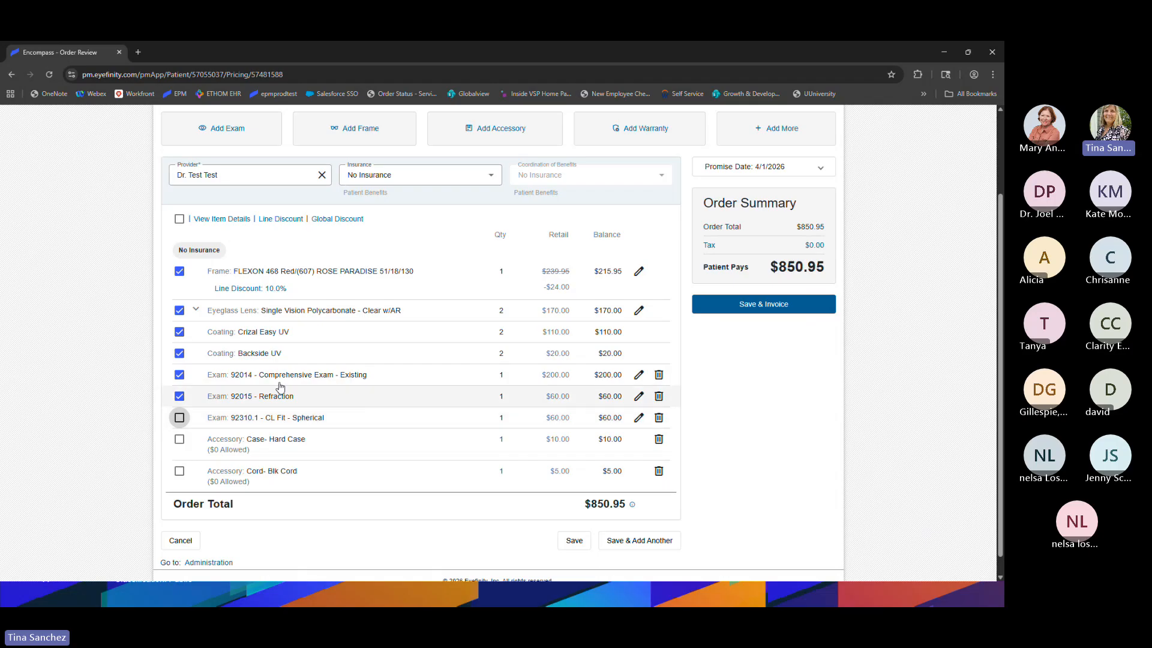
pyautogui.click(457, 182)
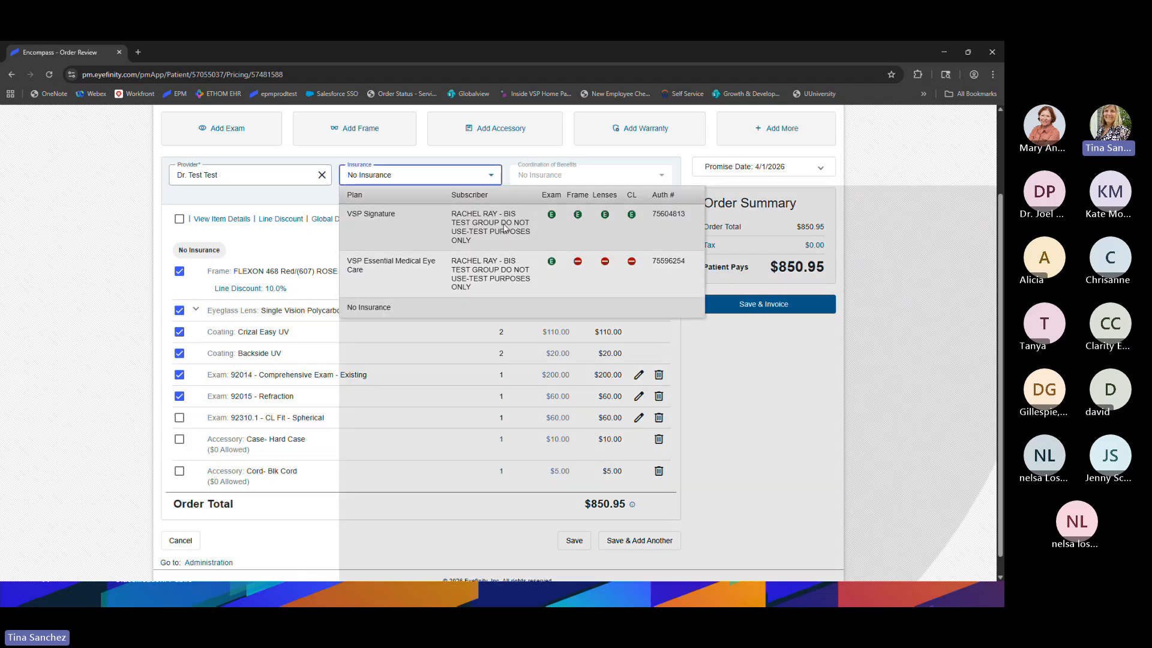
pyautogui.click(505, 227)
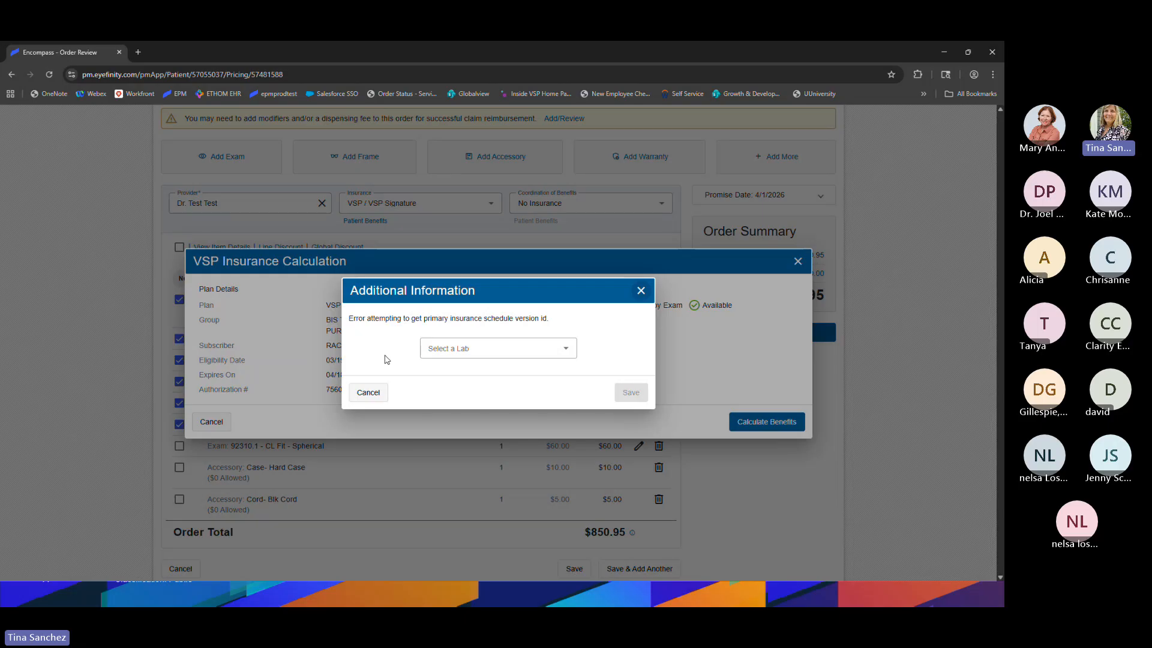
pyautogui.click(547, 346)
pyautogui.click(510, 371)
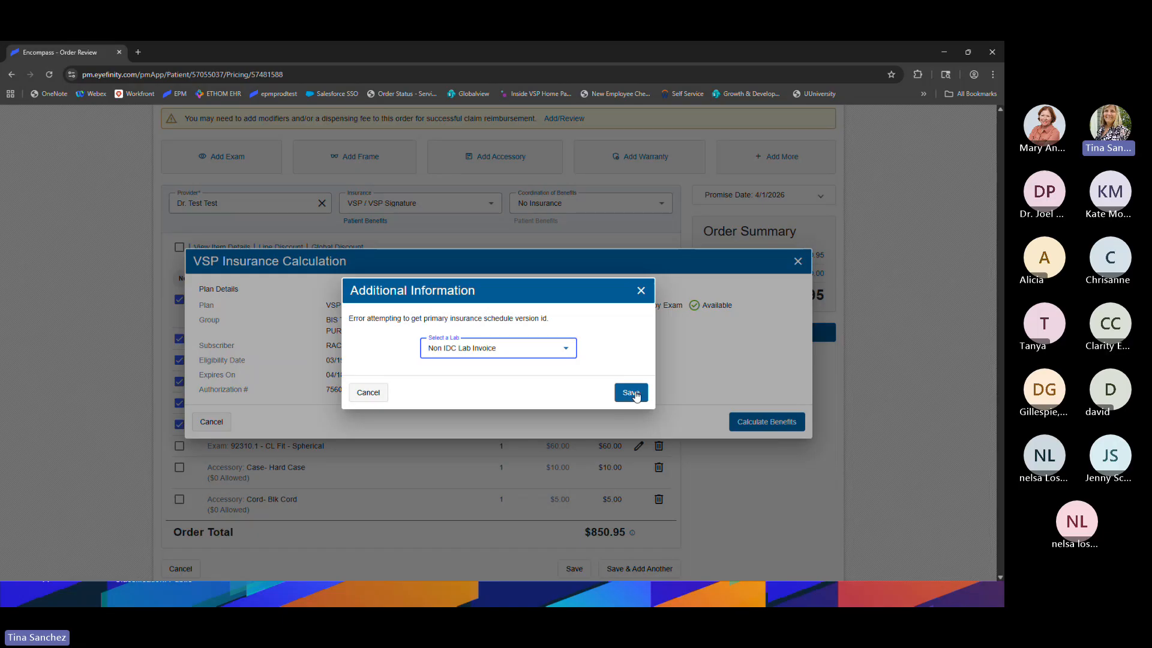
pyautogui.click(631, 393)
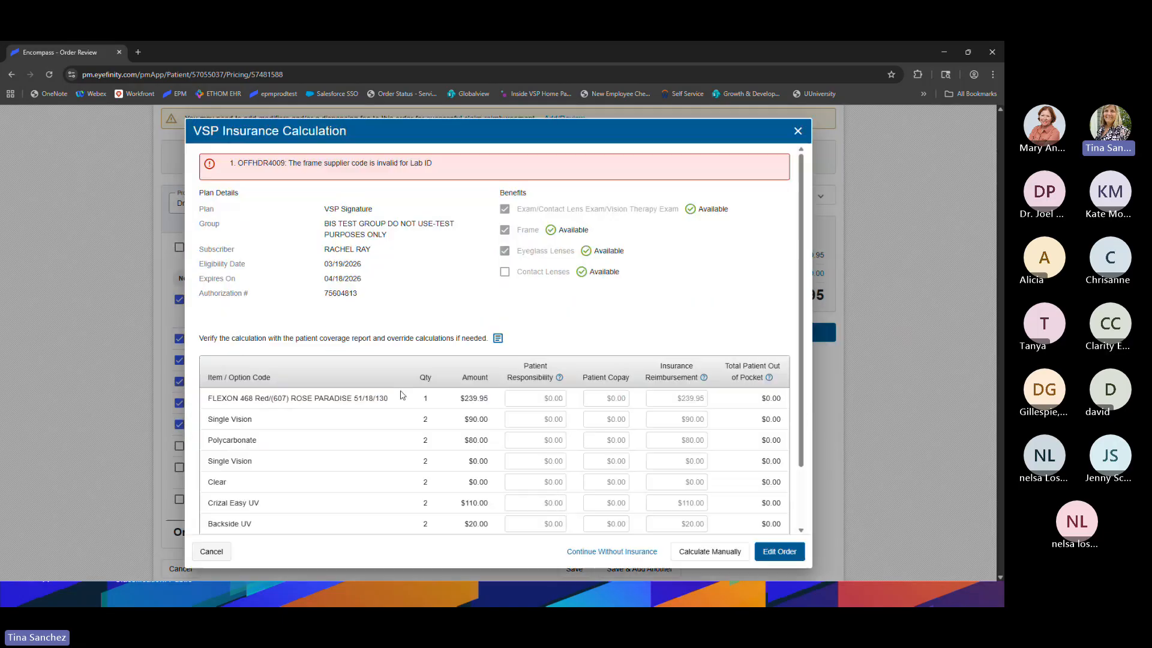
# - Examine the VSP Signature calculation's error, itemised amounts and patient coverage report, and cancel the calculation
pyautogui.scroll(-1, 653, 417)
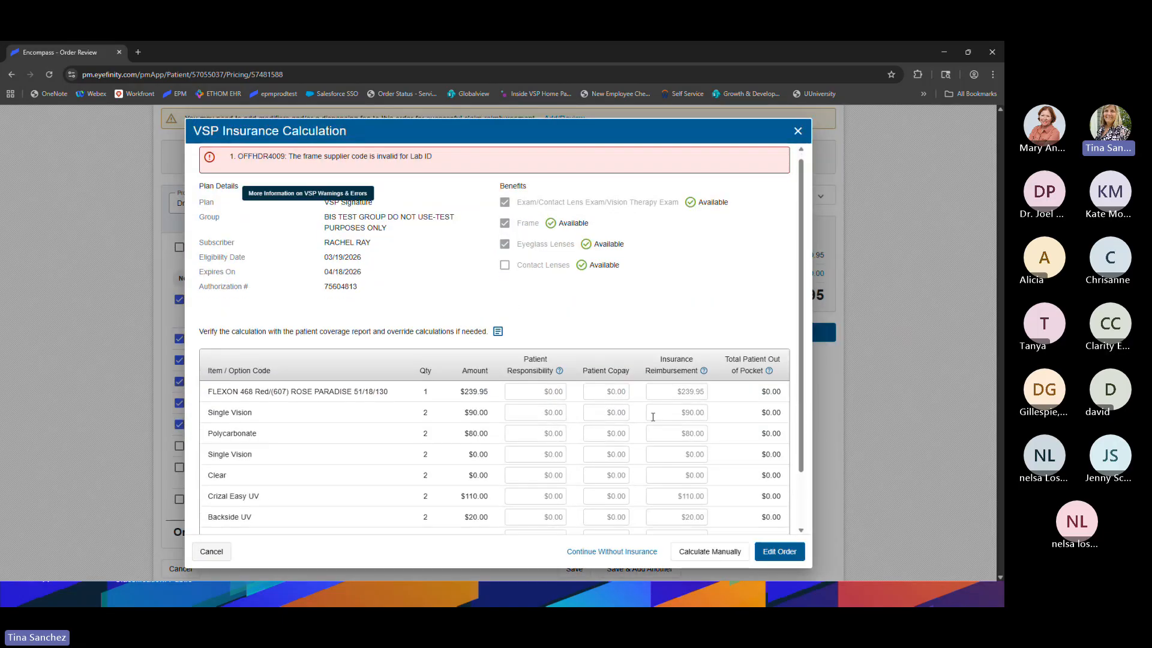
pyautogui.scroll(-1, 653, 417)
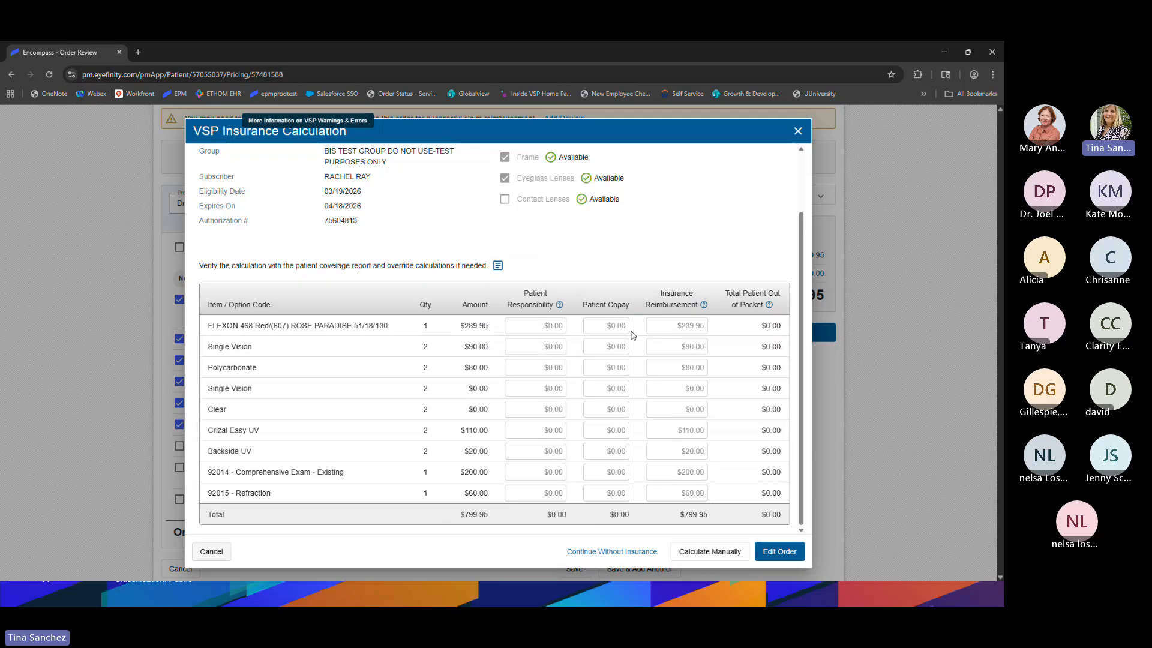
pyautogui.scroll(3, 633, 335)
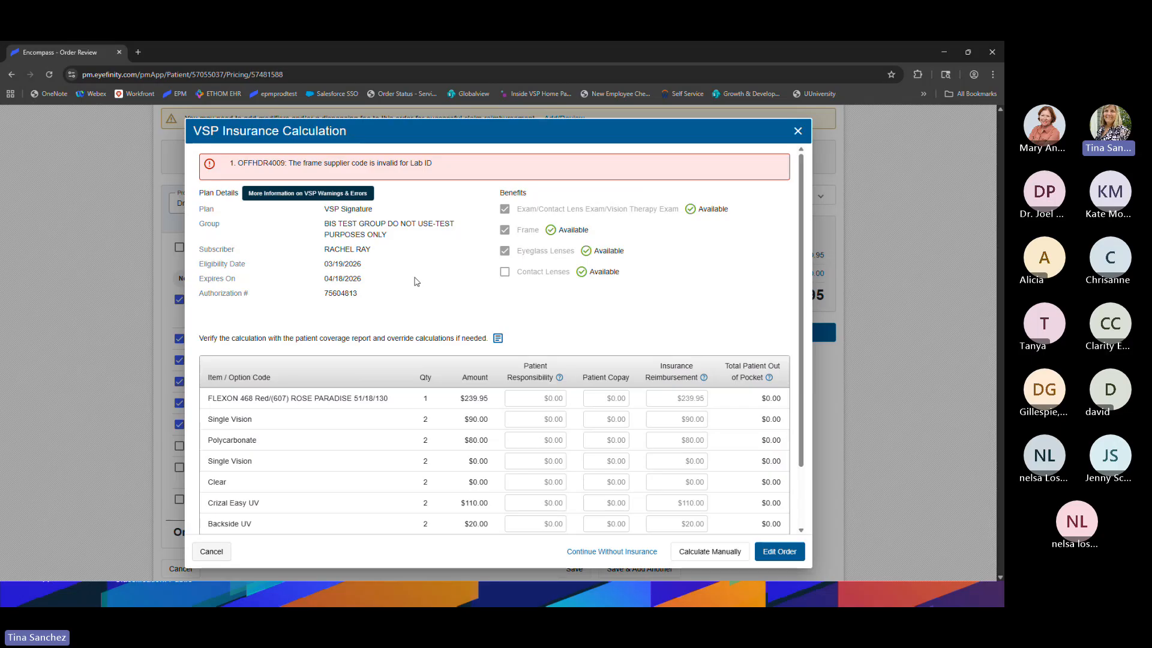
pyautogui.scroll(-2, 412, 282)
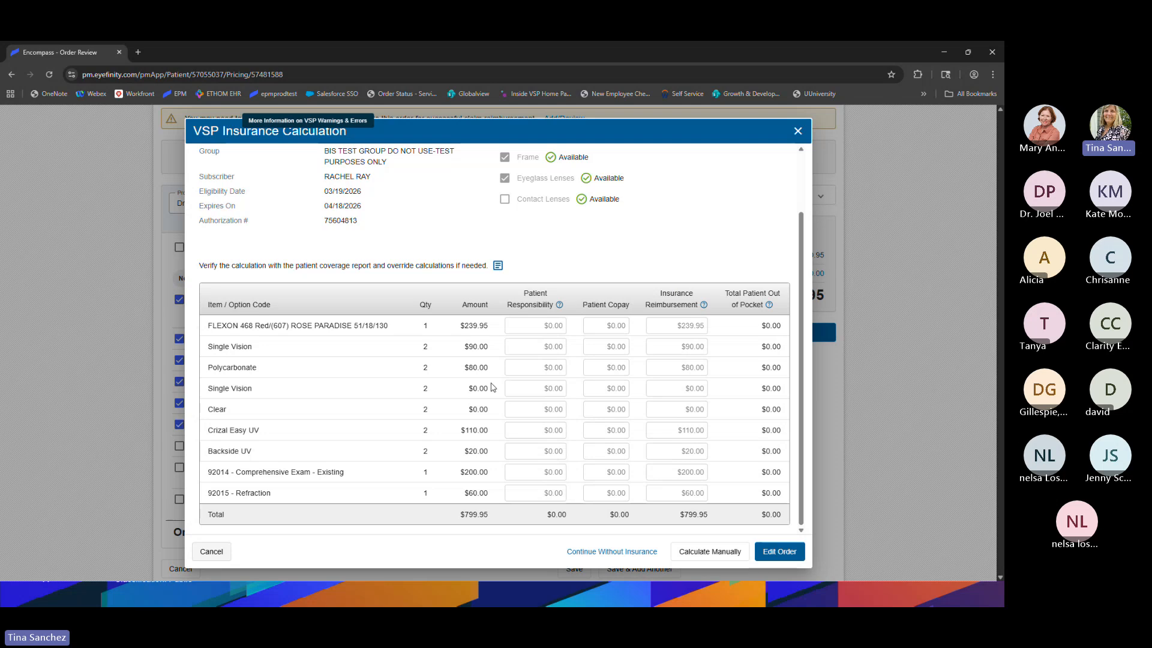
pyautogui.scroll(1, 488, 379)
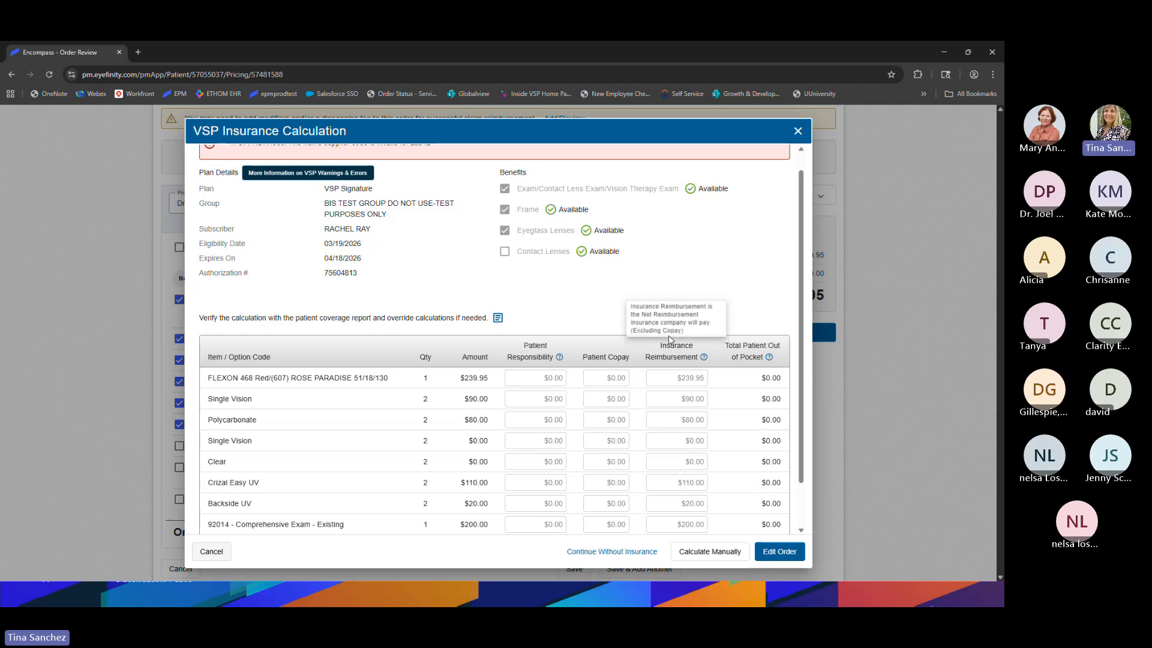
pyautogui.click(497, 319)
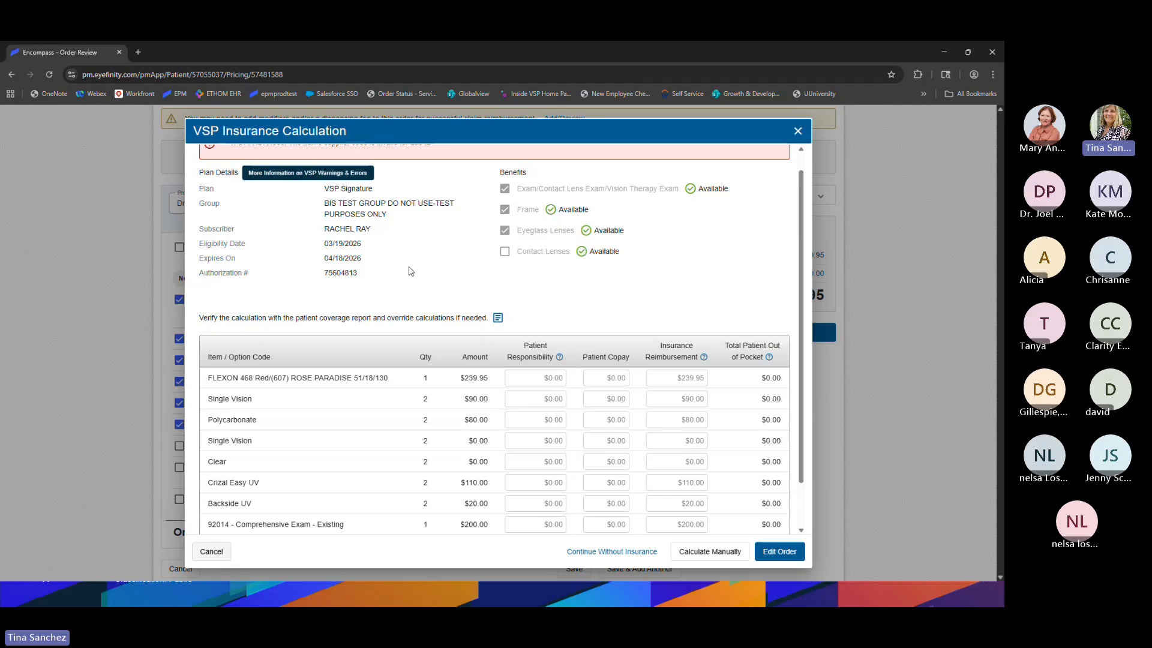
pyautogui.scroll(-2, 666, 295)
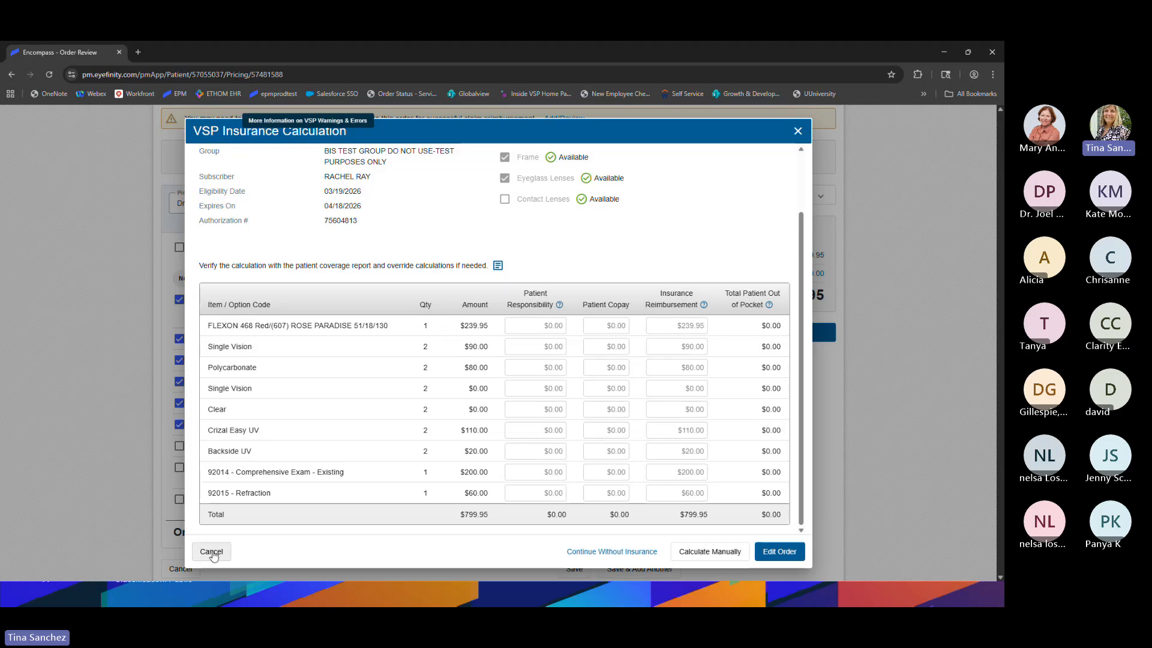
pyautogui.click(212, 555)
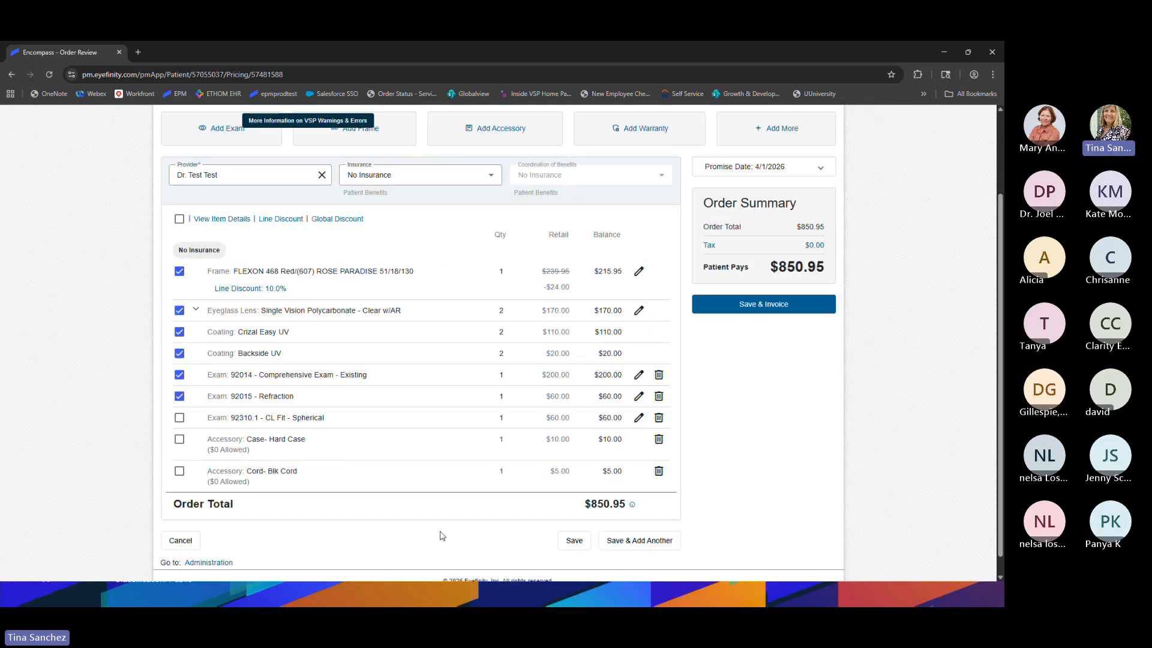
# - Leave the order review without saving and delete the patient's non-invoiced eyeglass order
pyautogui.scroll(-1, 442, 536)
pyautogui.click(180, 522)
pyautogui.click(573, 383)
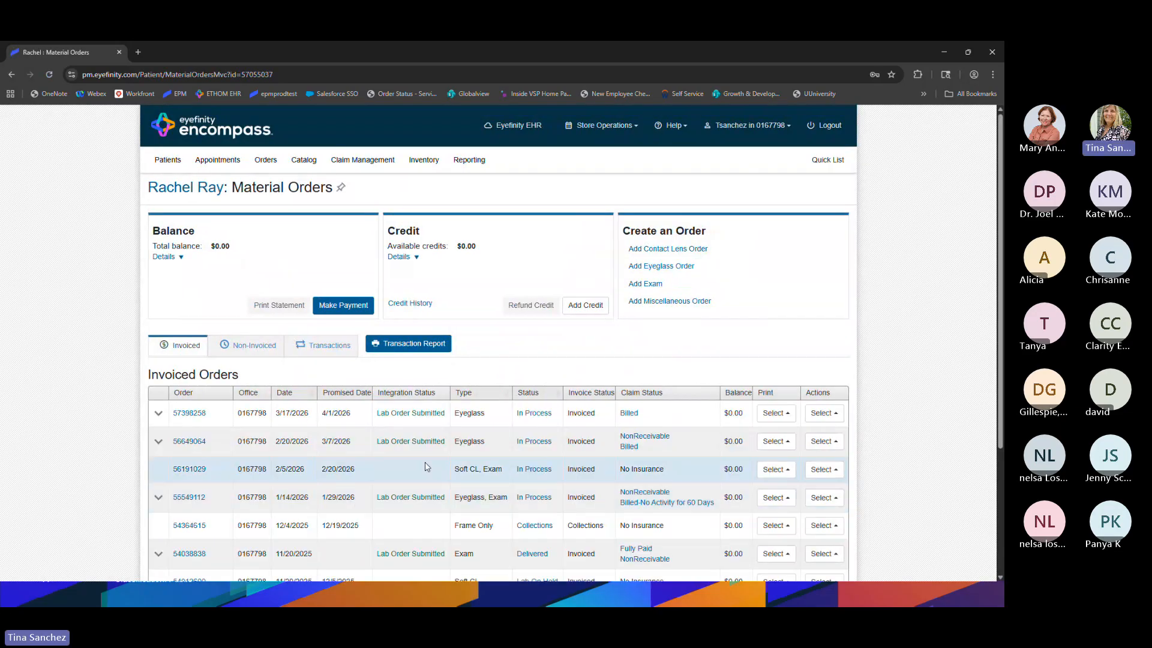
pyautogui.scroll(-2, 240, 318)
pyautogui.click(248, 241)
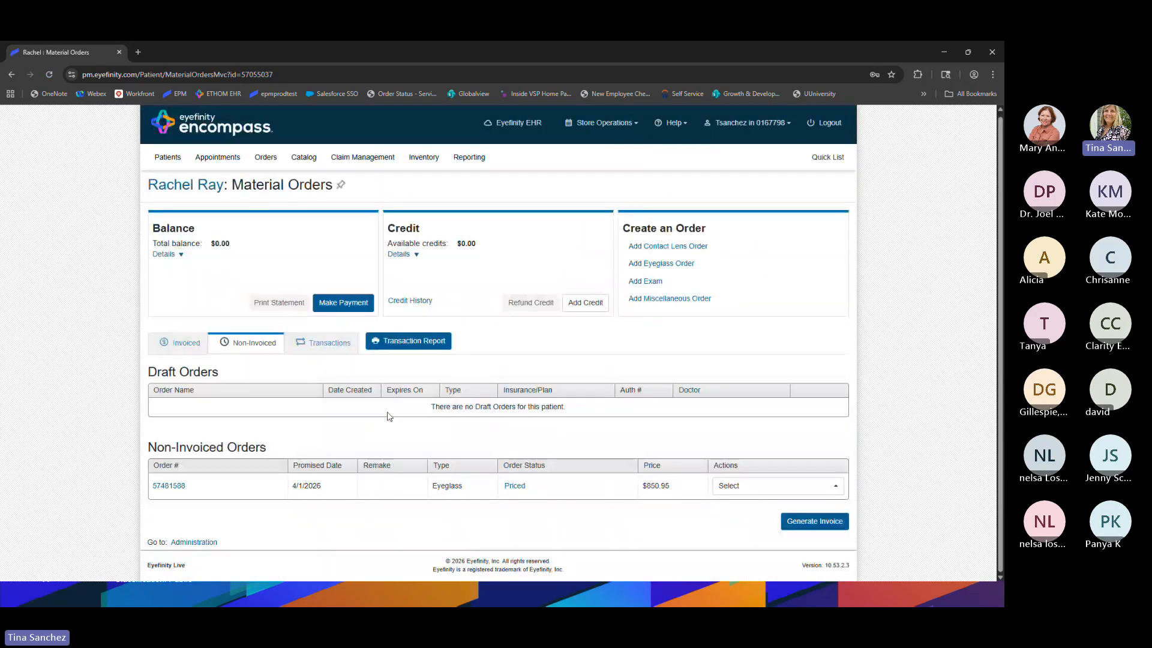
pyautogui.click(778, 486)
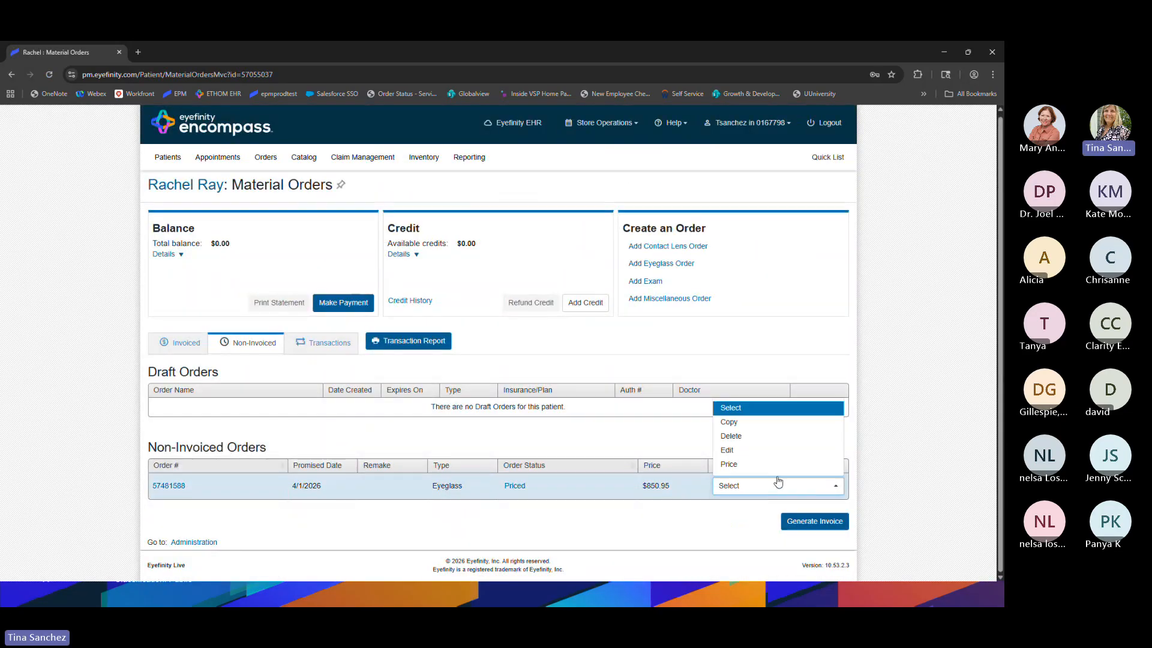
pyautogui.click(749, 439)
pyautogui.click(550, 417)
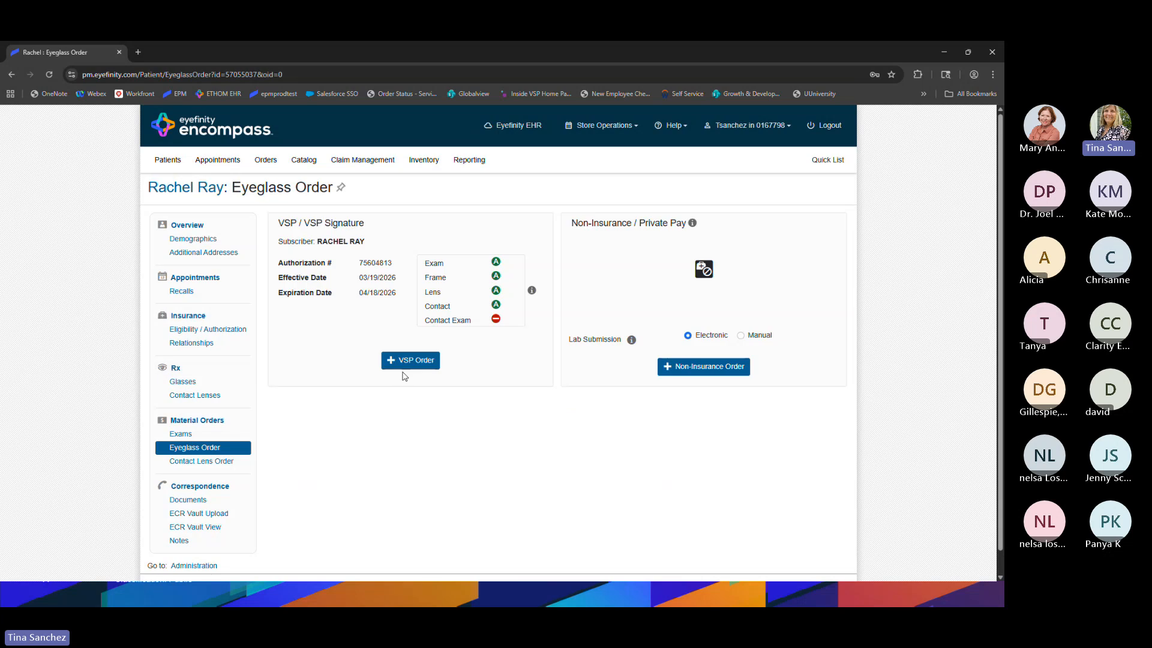
# - Start a new complete VSP Signature eyeglass order using the patient's -1.00 sphere, -0.25 cylinder, axis 013 prescription
pyautogui.click(426, 362)
pyautogui.click(419, 324)
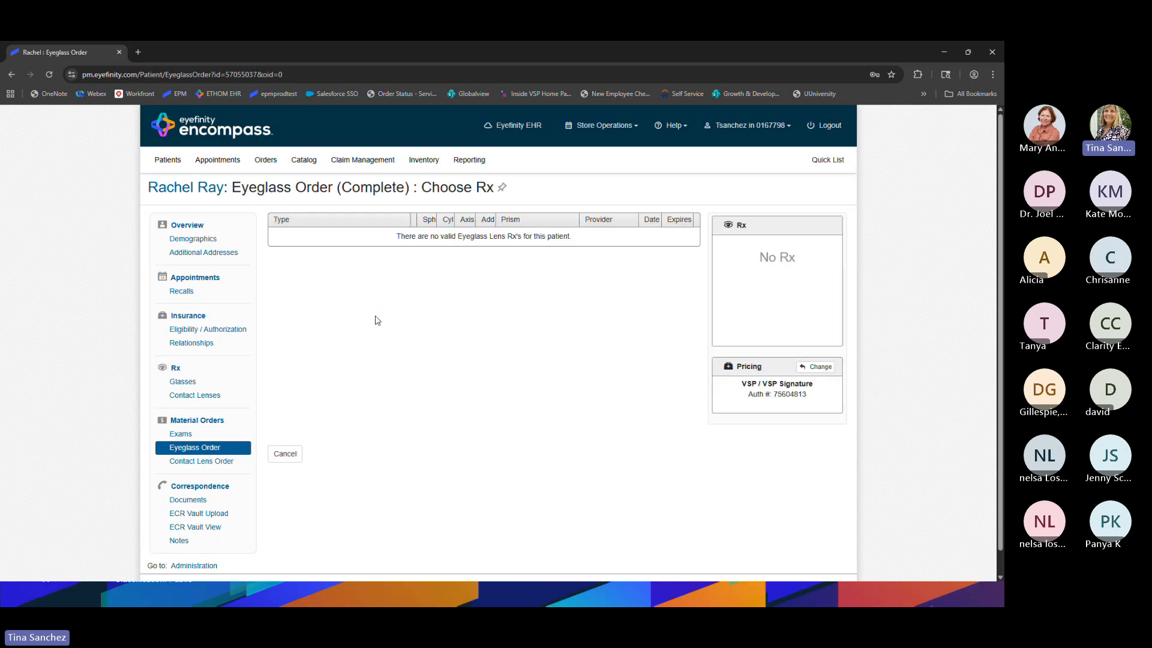
pyautogui.click(324, 249)
pyautogui.click(380, 275)
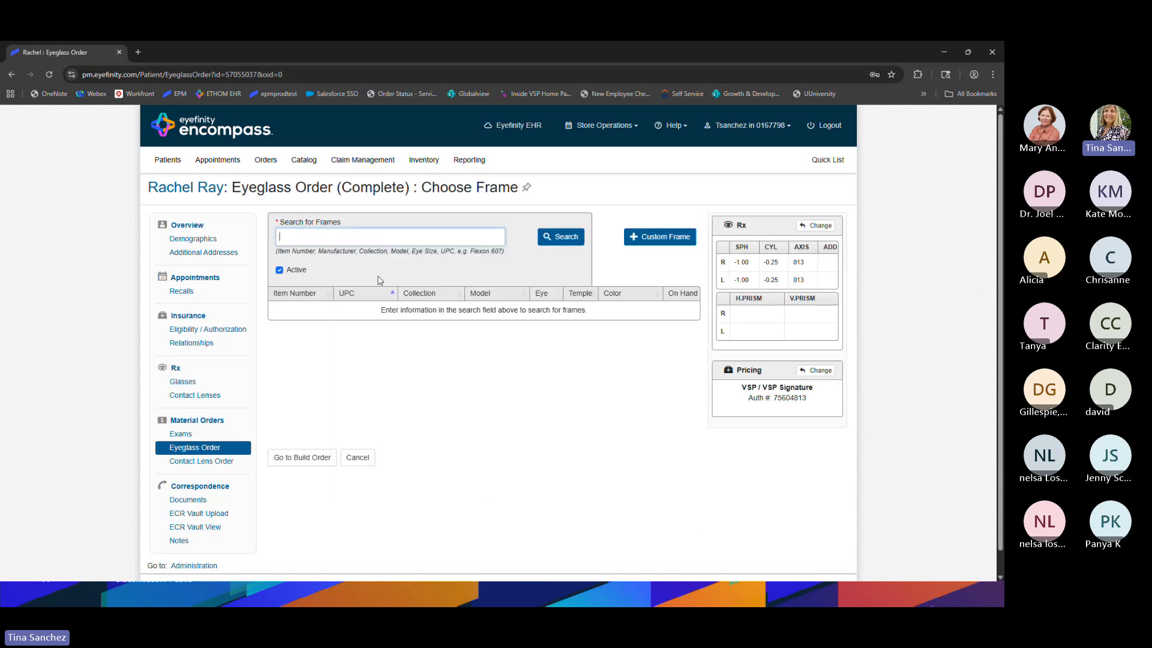
# - Search the frames for "flexon 607" and choose the FLEXON 468 in Red/(607) ROSE PARADISE
pyautogui.click(325, 239)
pyautogui.click(357, 262)
pyautogui.click(575, 236)
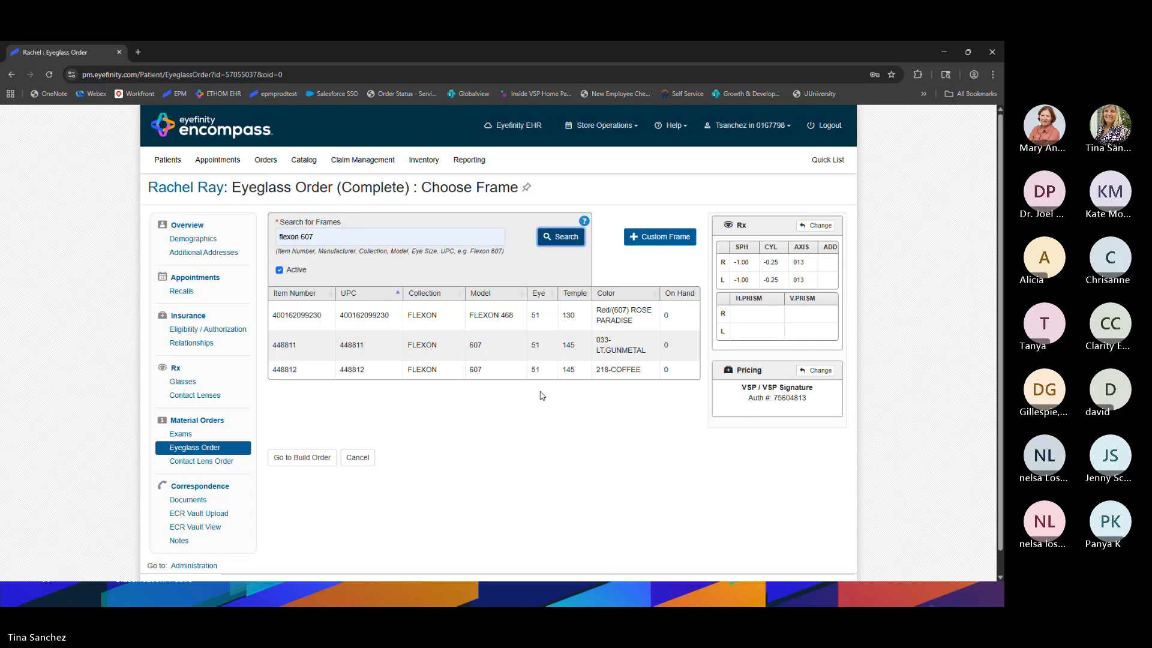
pyautogui.click(443, 324)
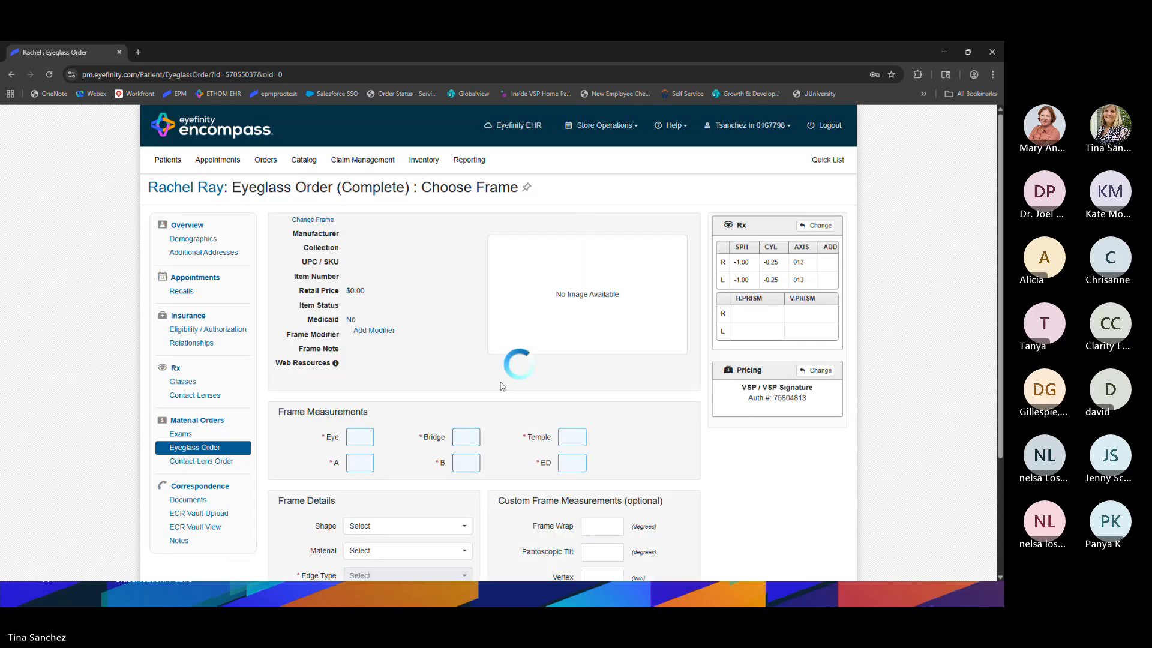
# - Set the frame source to Lab Supplied and add the frame to the order
pyautogui.scroll(-3, 432, 425)
pyautogui.click(432, 425)
pyautogui.click(371, 469)
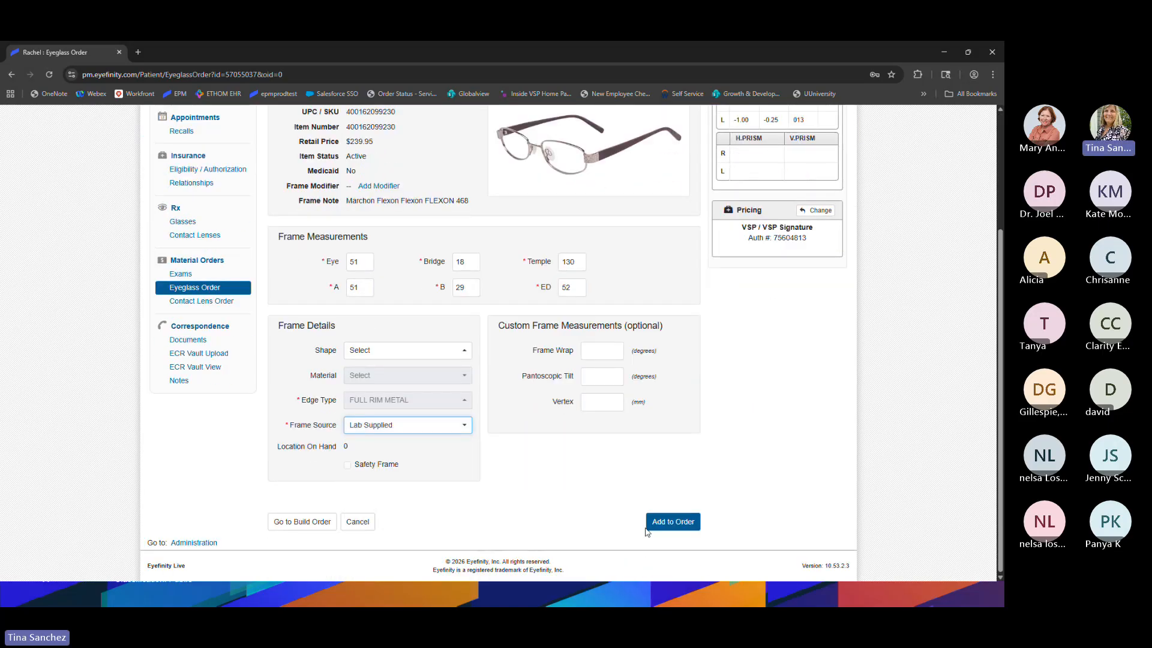
pyautogui.click(668, 524)
pyautogui.click(596, 287)
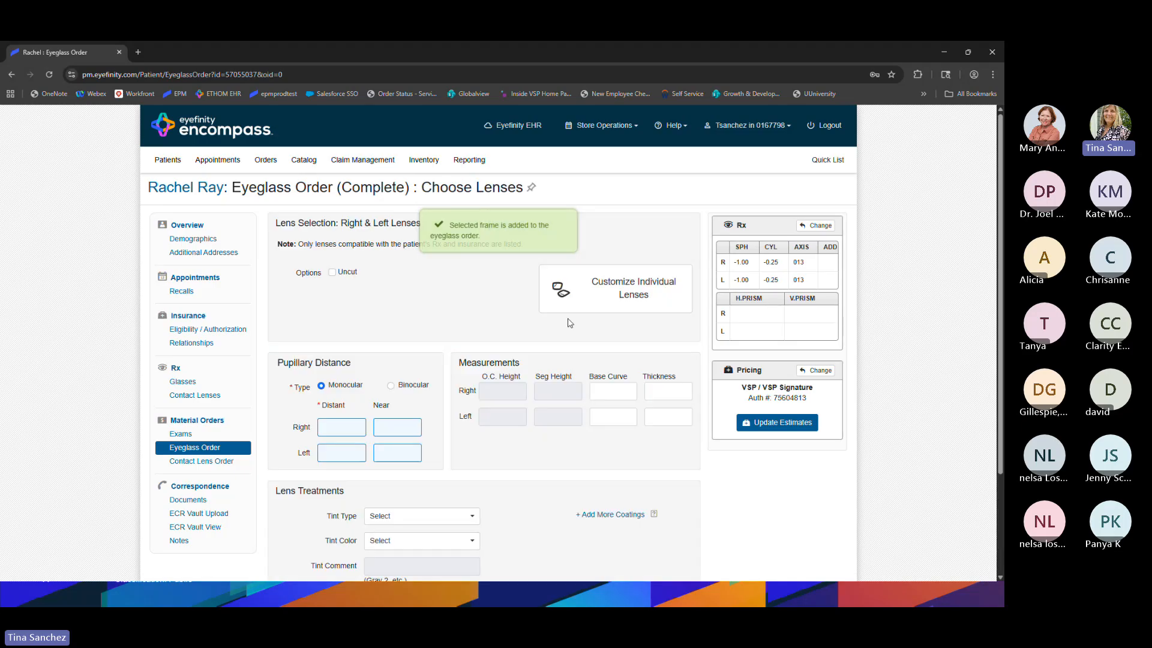
# - Specify both lenses as Single Vision type, Polycarbonate material, Single Vision style and Clear color
pyautogui.click(403, 266)
pyautogui.click(372, 292)
pyautogui.click(411, 290)
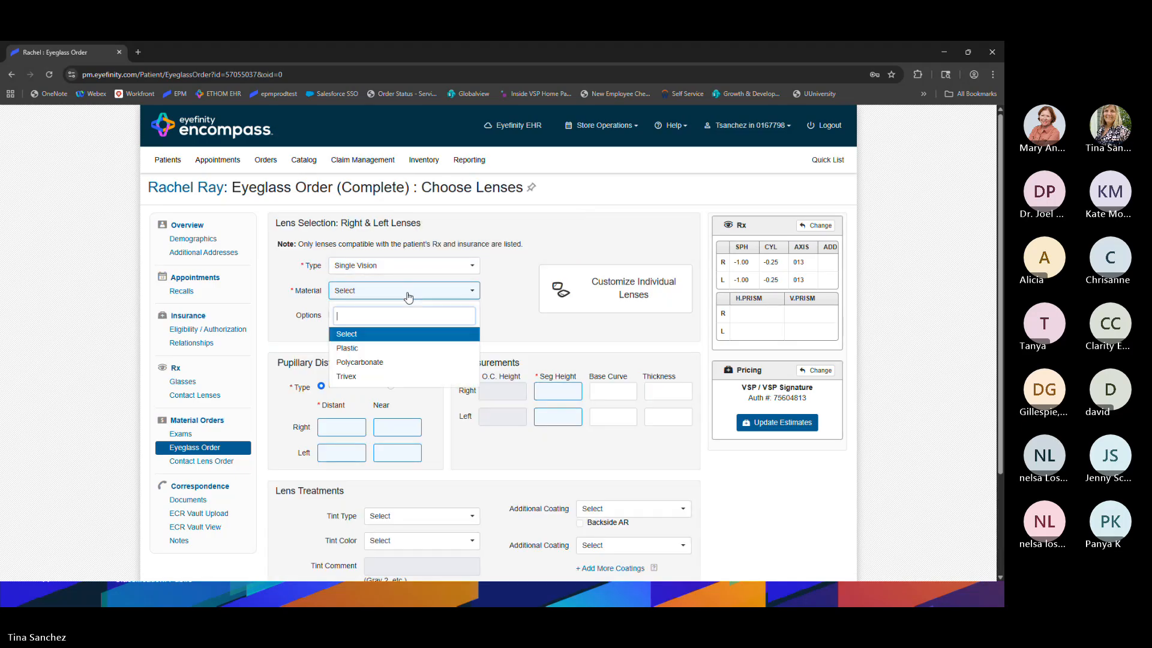
pyautogui.click(408, 359)
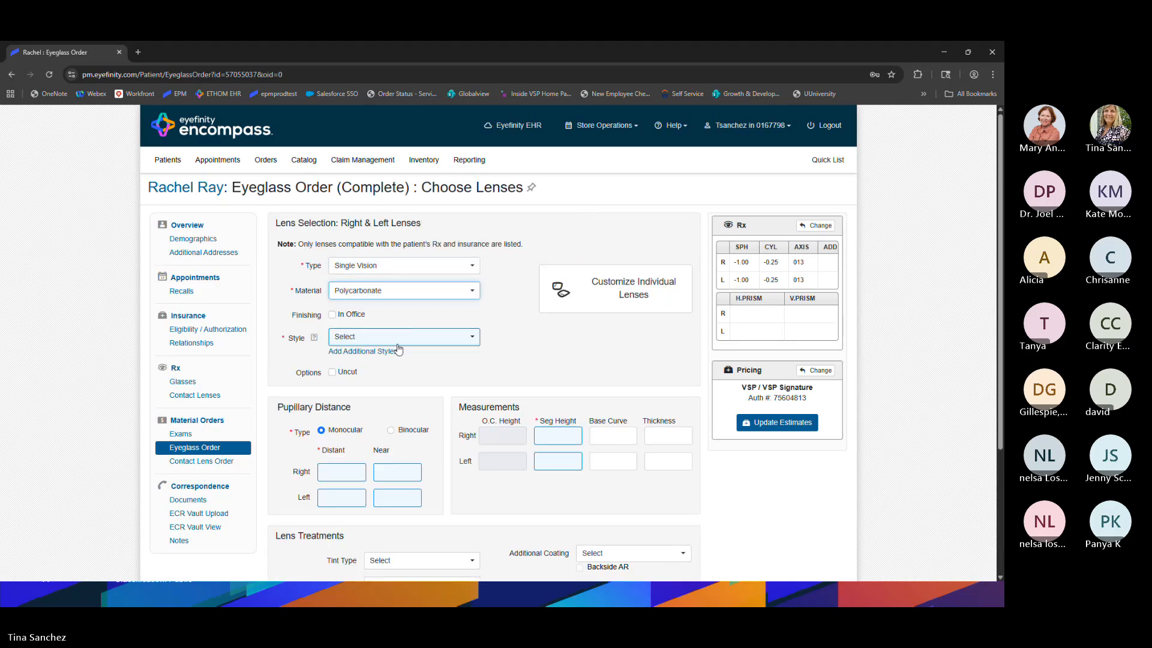
pyautogui.click(404, 337)
pyautogui.click(385, 410)
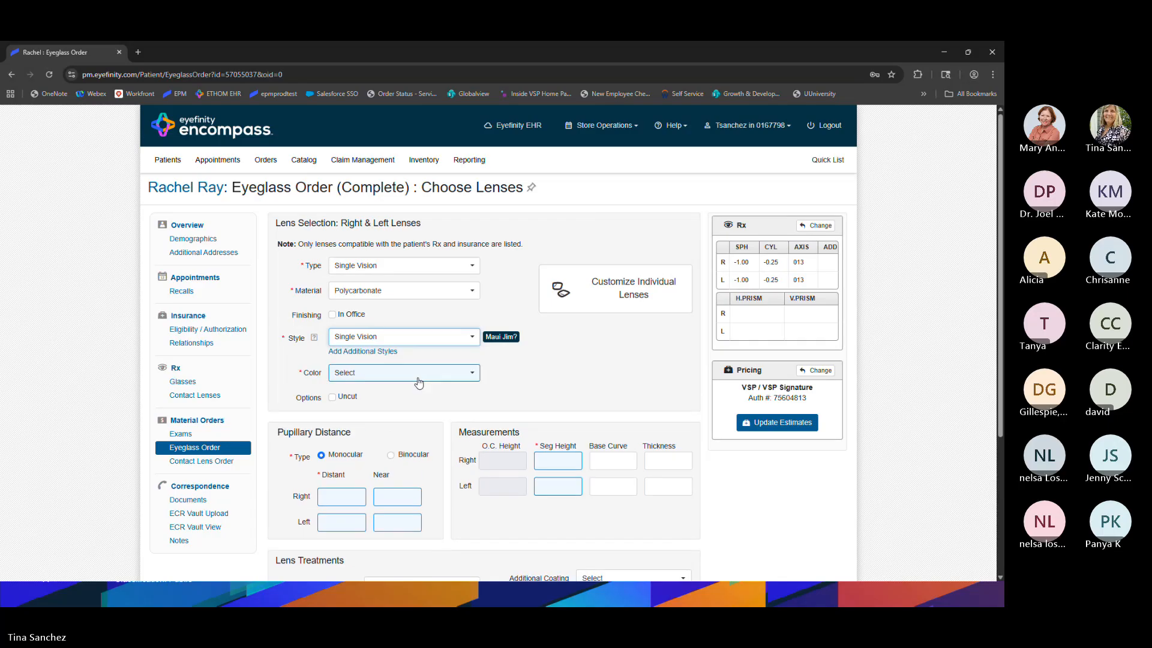
pyautogui.click(420, 372)
pyautogui.click(377, 437)
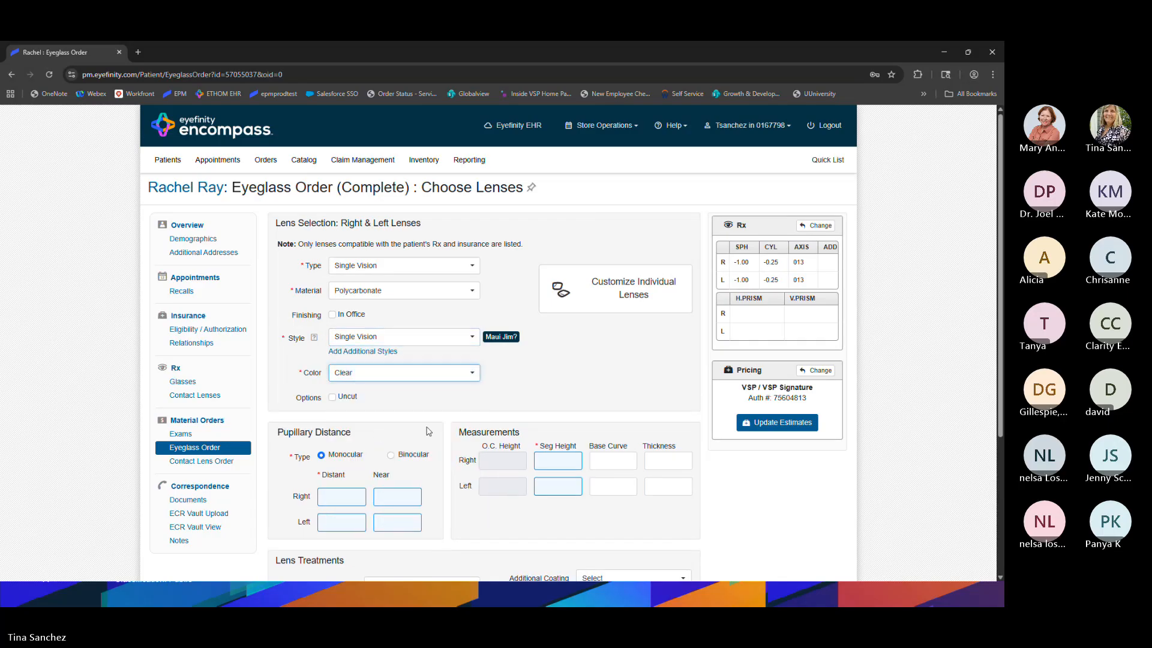
# - Enter a monocular distant pupillary distance of 31 and add the lenses to the order
pyautogui.scroll(-3, 429, 432)
pyautogui.click(341, 367)
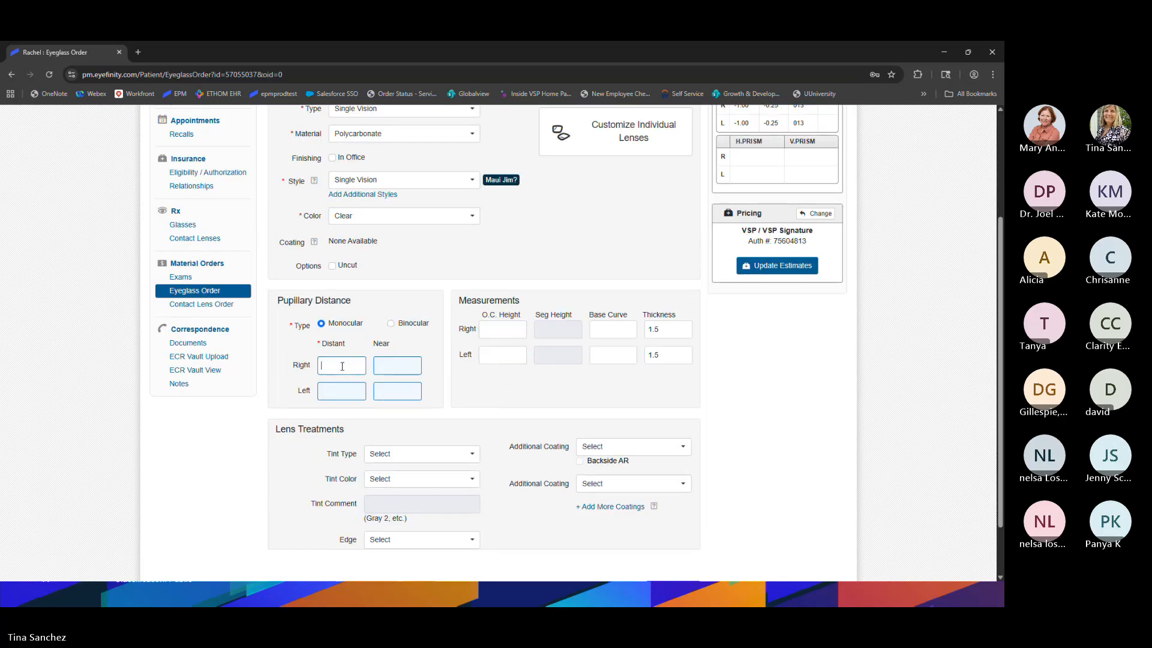
pyautogui.write('31')
pyautogui.press('Tab')
pyautogui.scroll(-3, 759, 412)
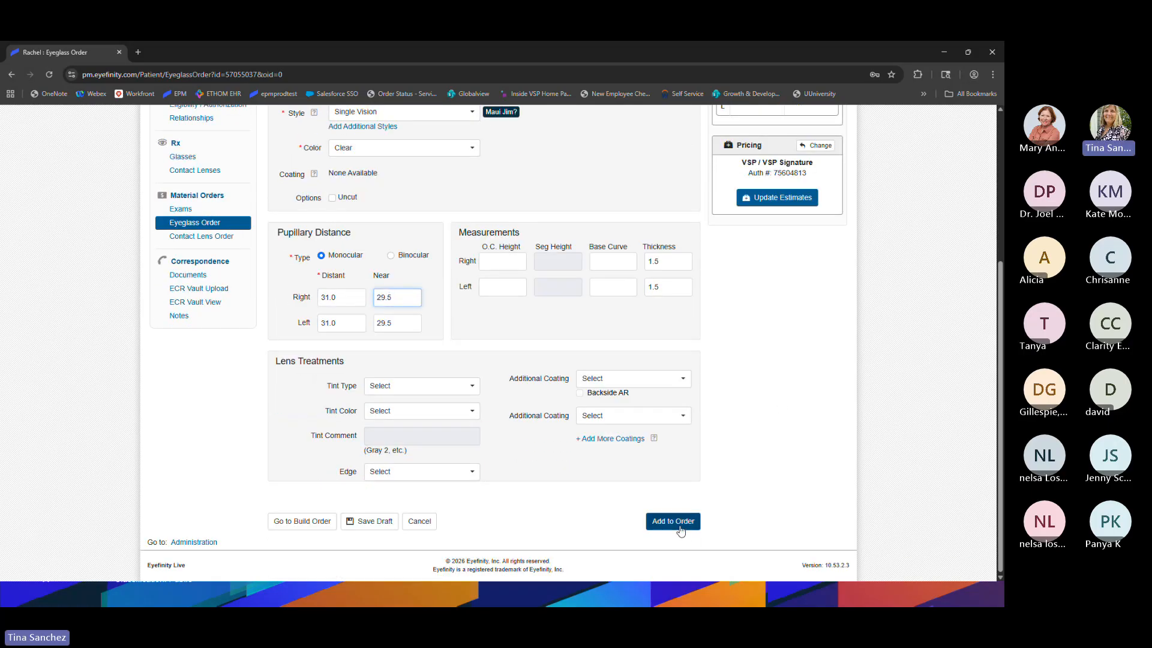
pyautogui.click(680, 527)
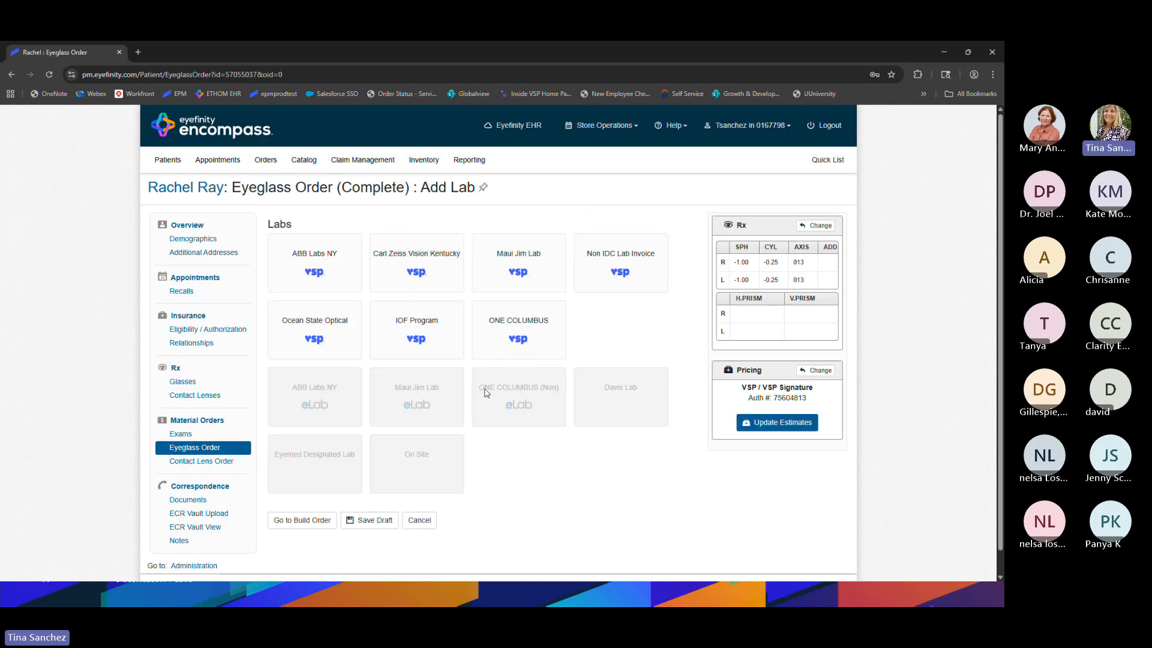
# - Assign ONE COLUMBUS as the order's lab and continue through the summary to the order review
pyautogui.click(516, 334)
pyautogui.scroll(-1, 600, 480)
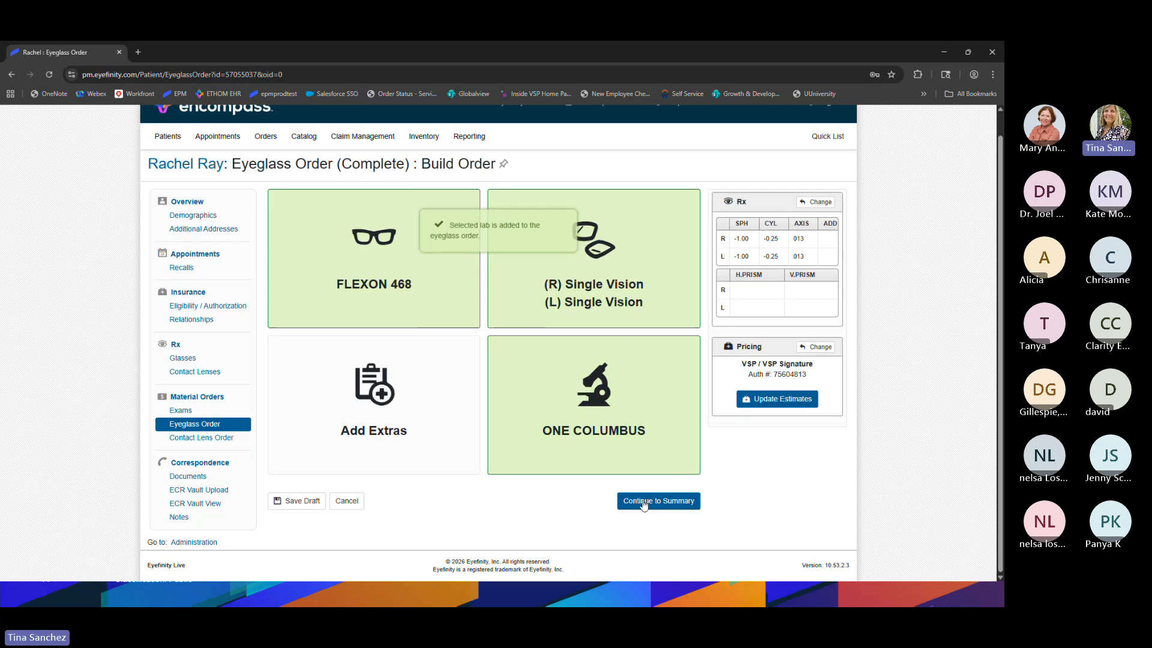
pyautogui.click(669, 507)
pyautogui.scroll(-5, 660, 504)
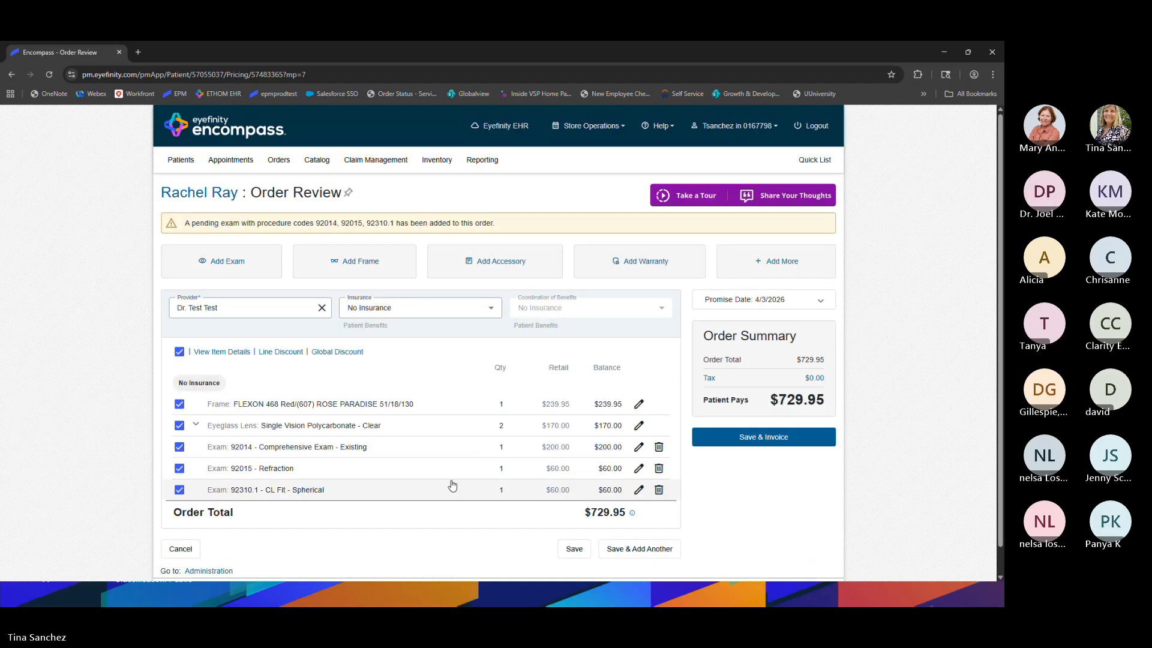
pyautogui.scroll(-1, 452, 485)
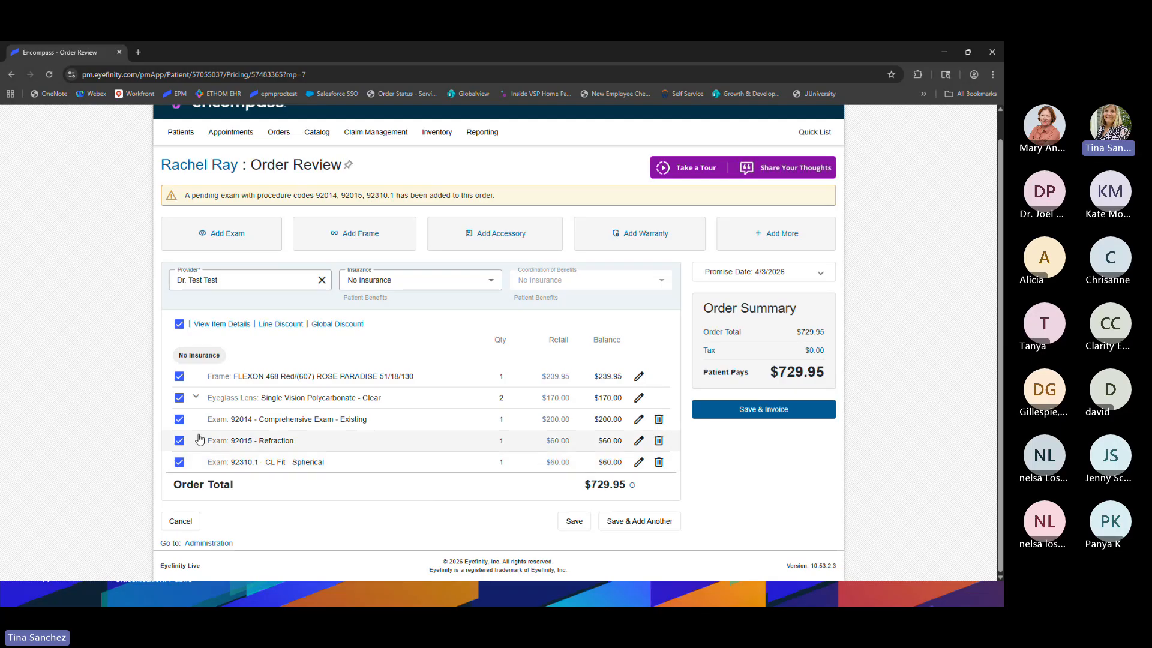
# - Exclude the 92310.1 CL Fit exam and calculate VSP Signature benefits for the remaining items with Non IDC Lab Invoice as the lab
pyautogui.click(181, 463)
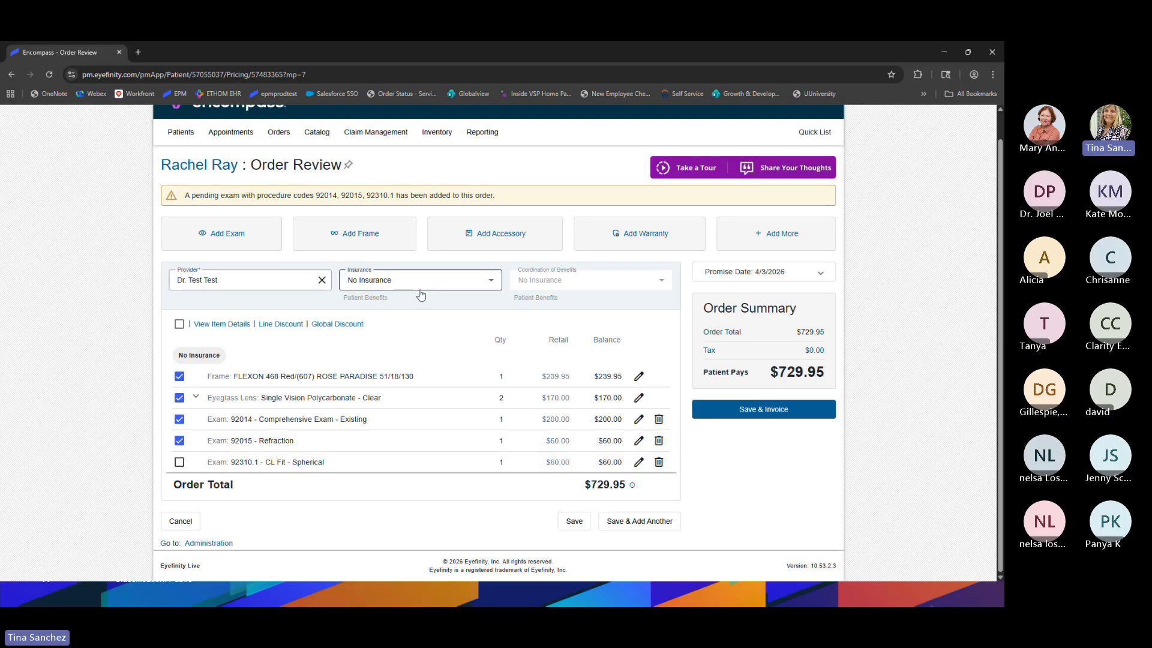
pyautogui.click(421, 293)
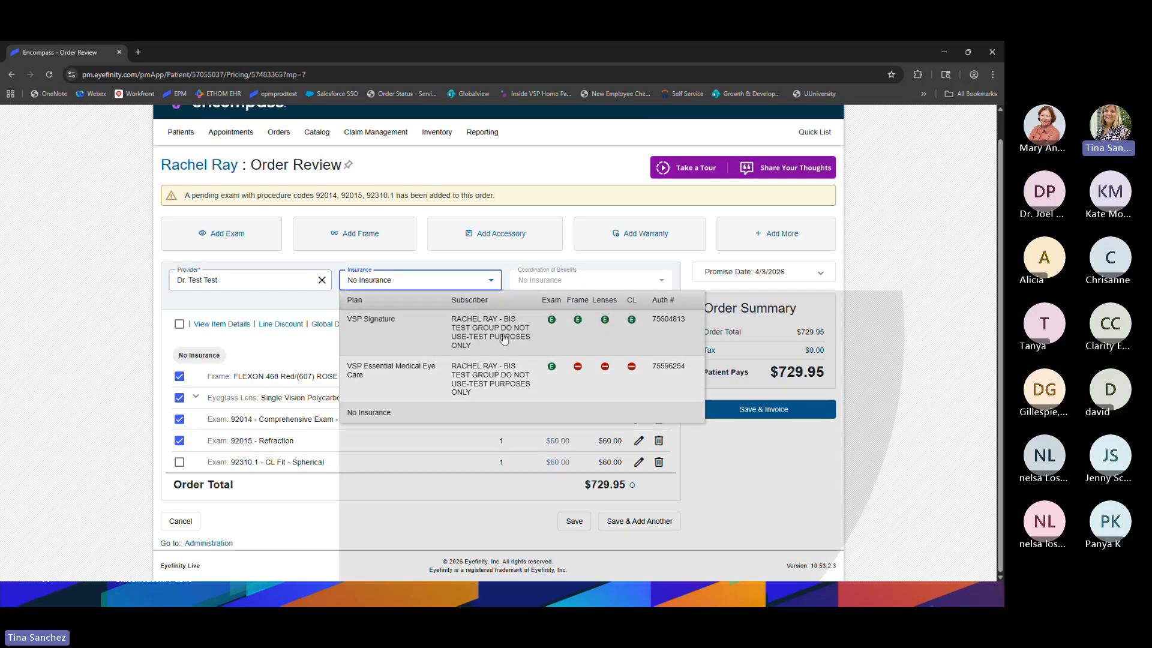
pyautogui.click(504, 340)
pyautogui.click(462, 347)
pyautogui.click(463, 368)
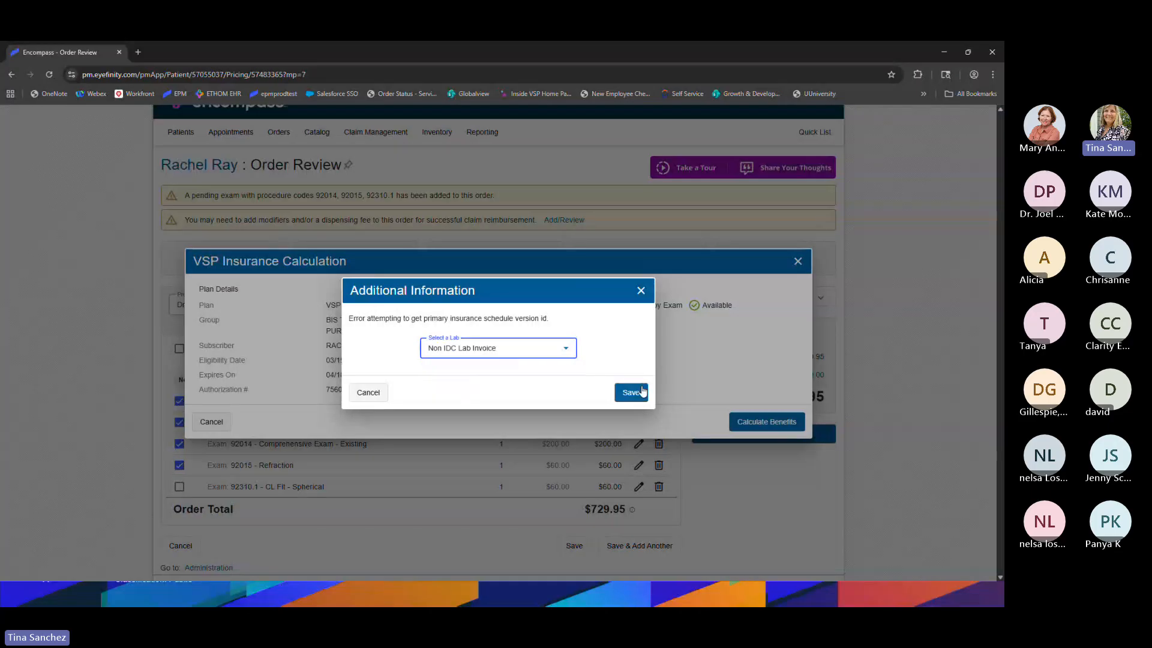
pyautogui.click(631, 393)
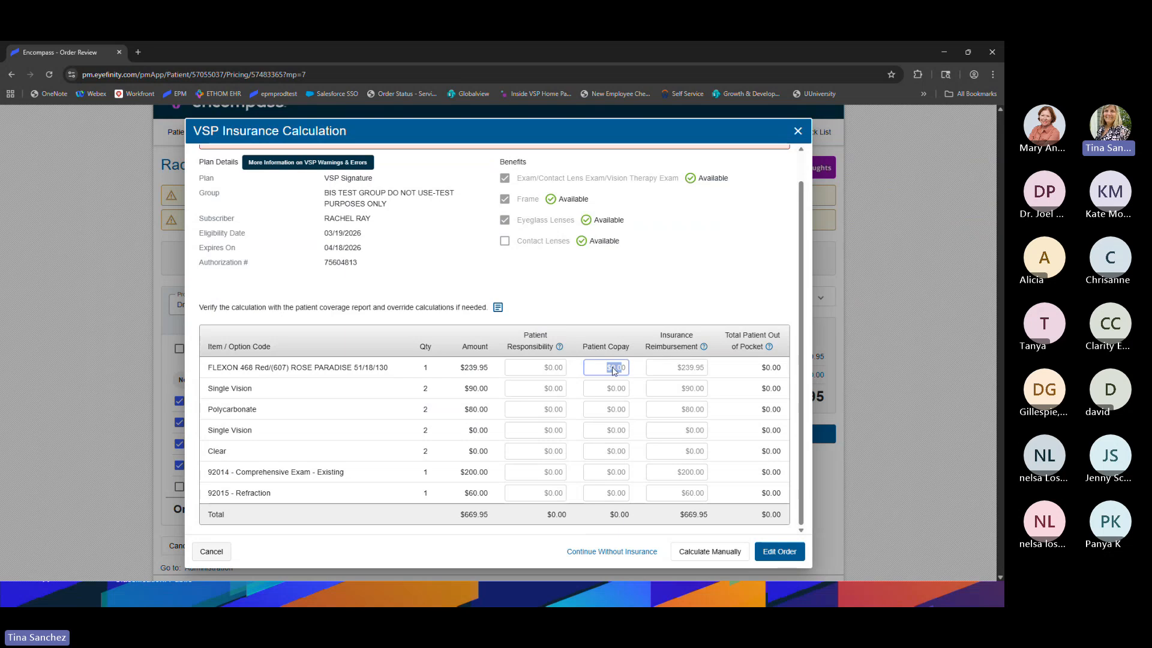
# - Override the VSP calculation so the patient amounts can be entered manually
pyautogui.click(545, 365)
pyautogui.moveTo(545, 365); pyautogui.dragTo(571, 367)
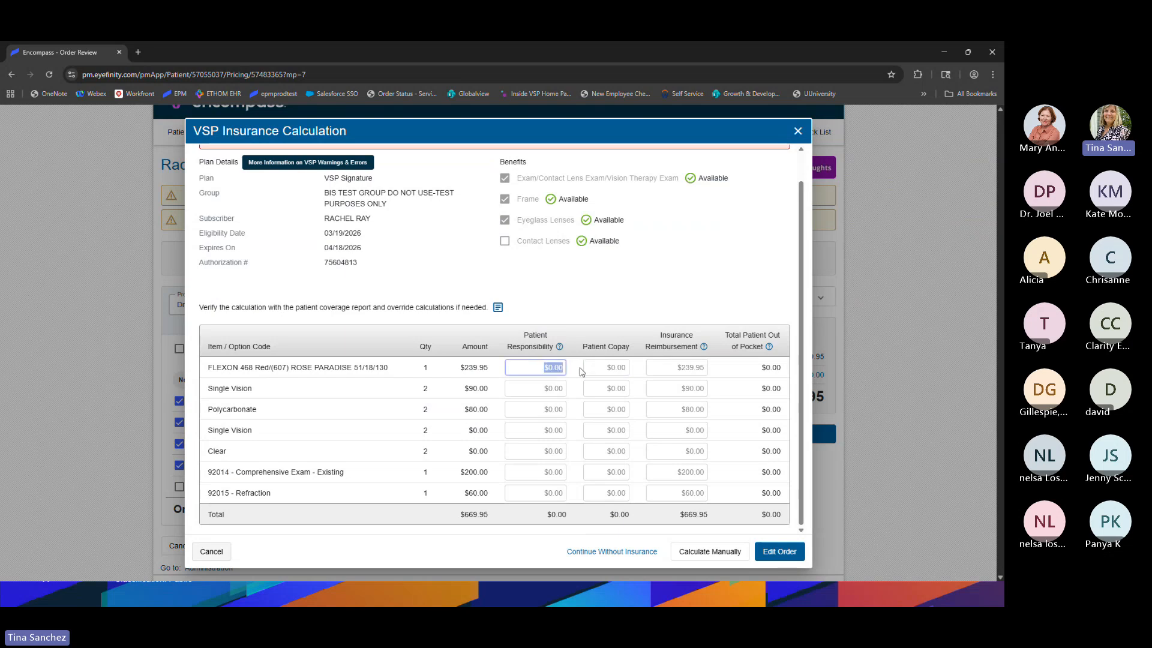
pyautogui.press('Tab')
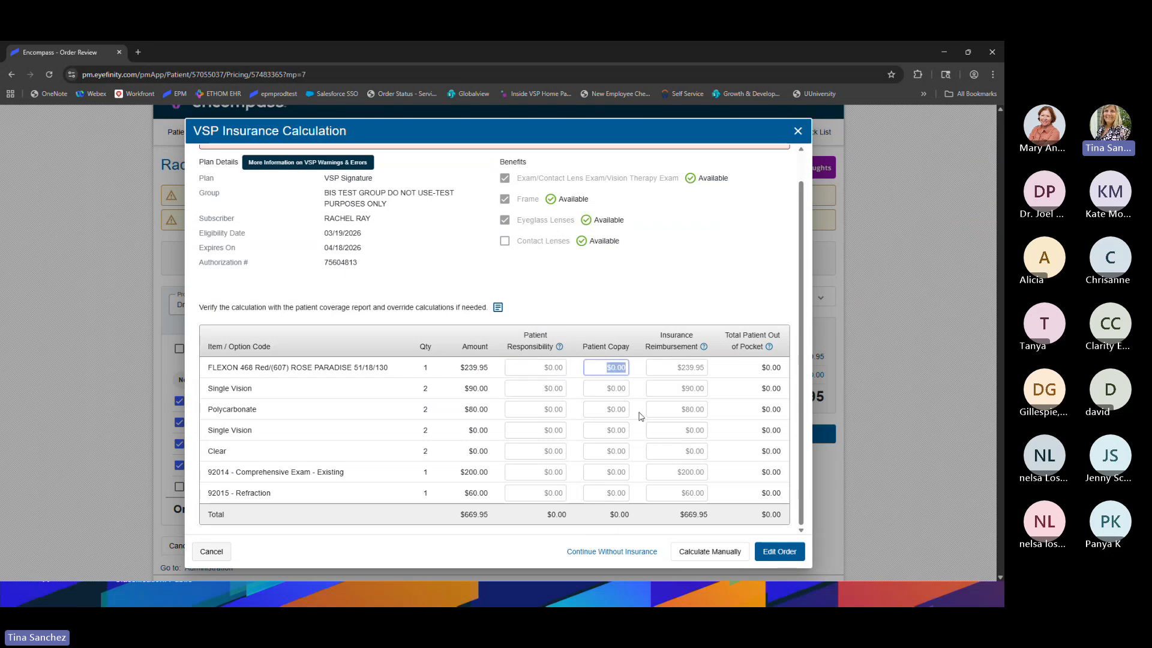
pyautogui.click(545, 365)
pyautogui.click(688, 553)
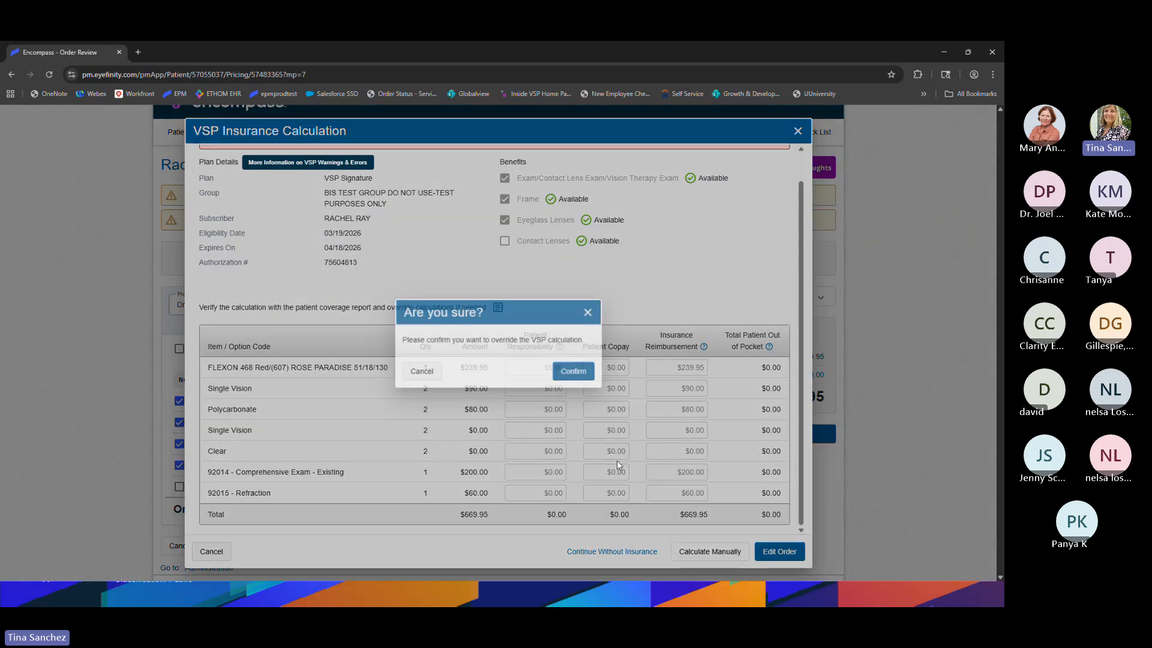
pyautogui.click(573, 371)
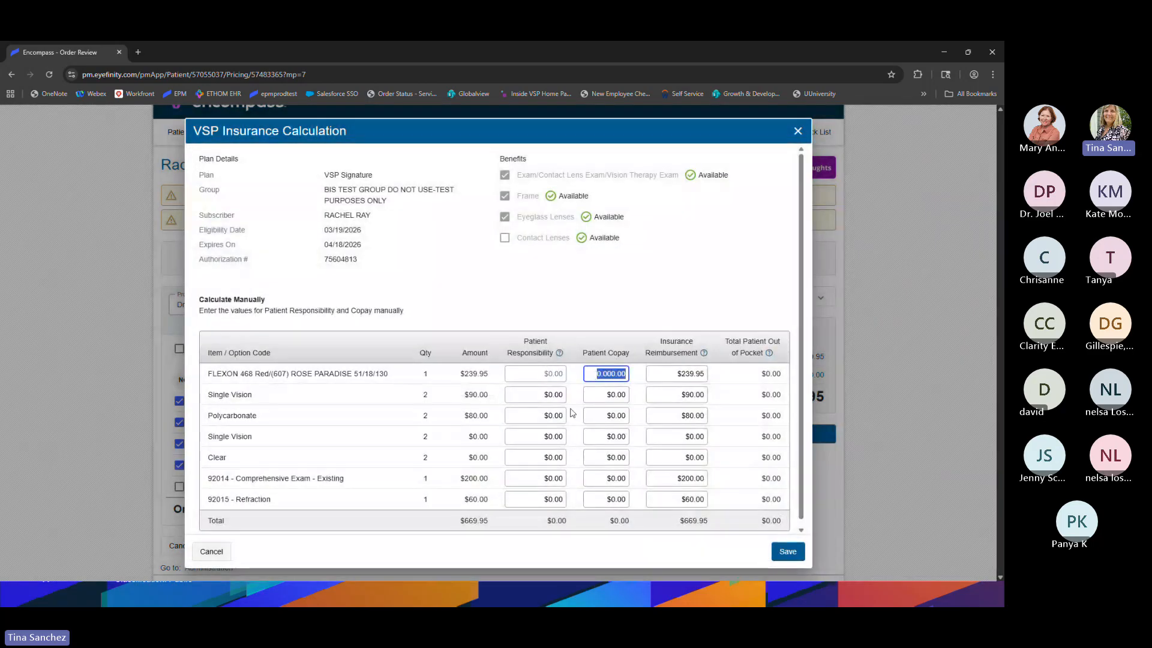
# - Set the frame's patient responsibility to $39, the first Single Vision line's copay to $20 and the Polycarbonate copay to $25
pyautogui.click(545, 374)
pyautogui.write('39')
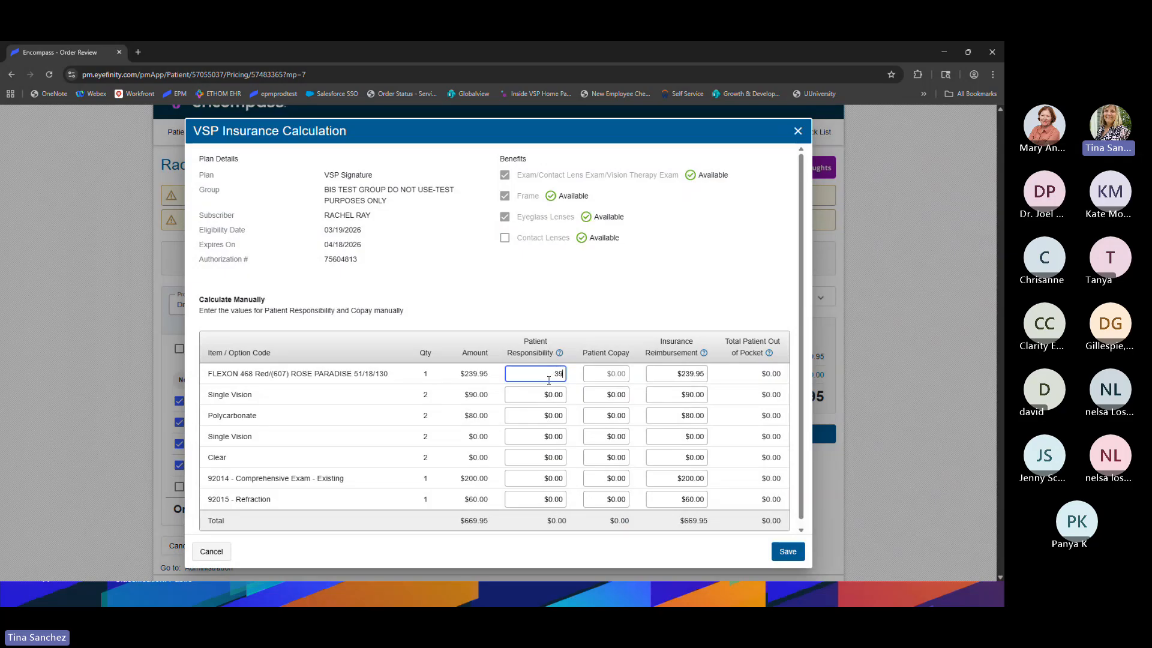
pyautogui.press('Tab')
pyautogui.click(600, 392)
pyautogui.write('20')
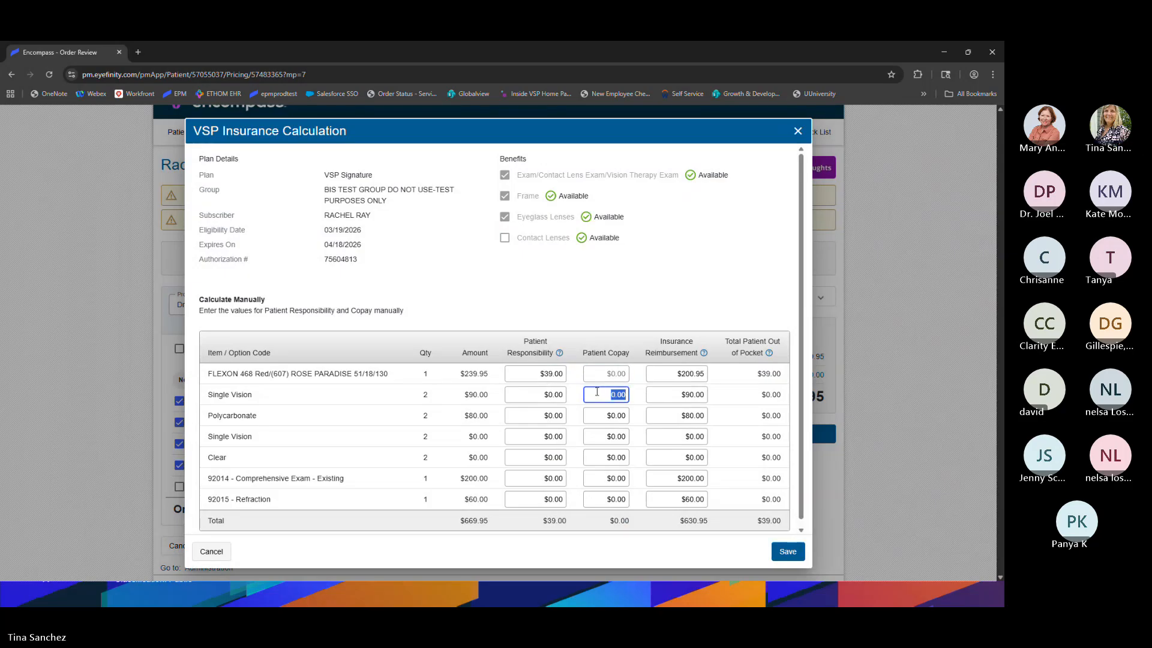
pyautogui.press('Tab')
pyautogui.click(605, 415)
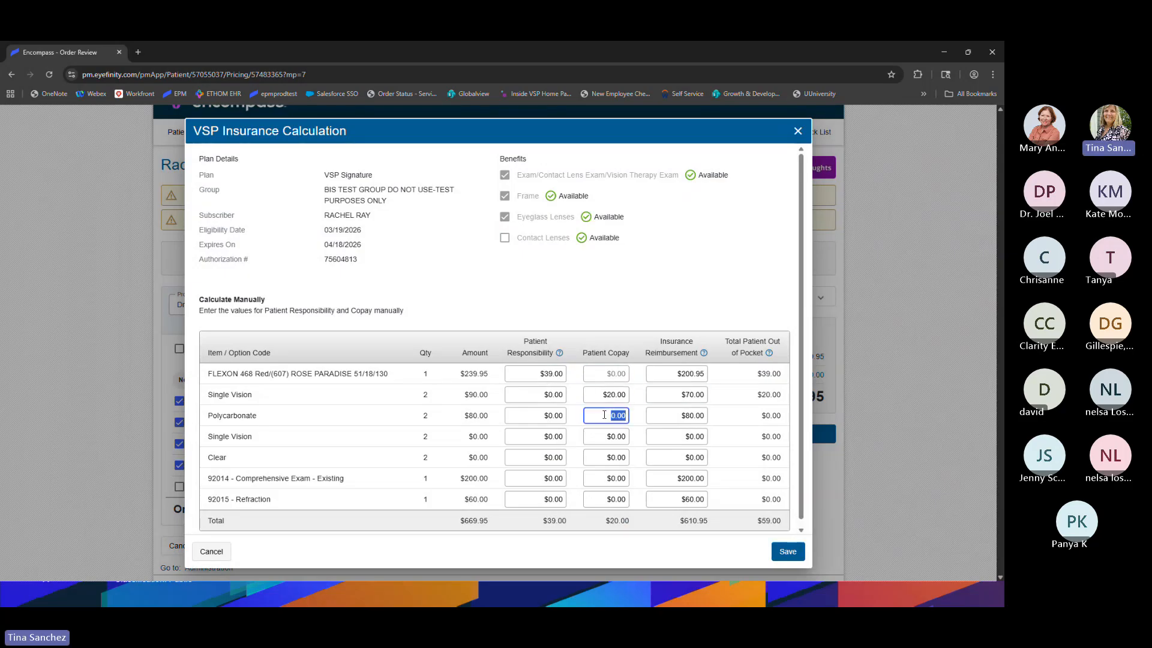
pyautogui.write('25')
pyautogui.press('Tab')
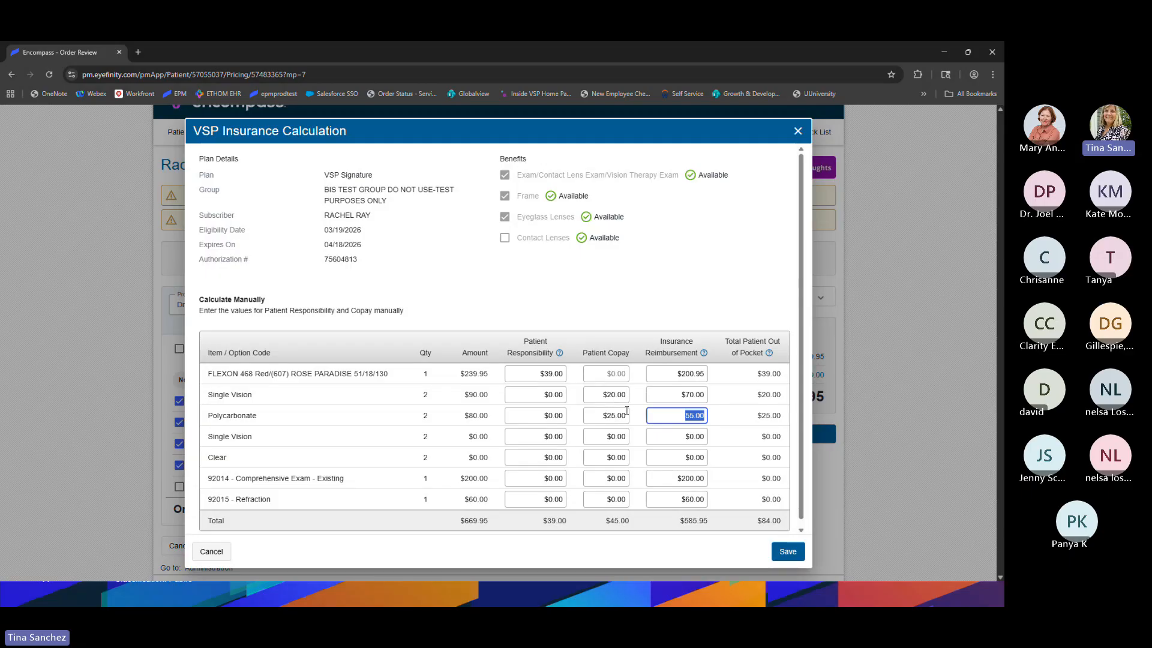
# - Set the 92014 comprehensive exam copay to $25 and save the manual insurance calculation
pyautogui.scroll(-1, 628, 415)
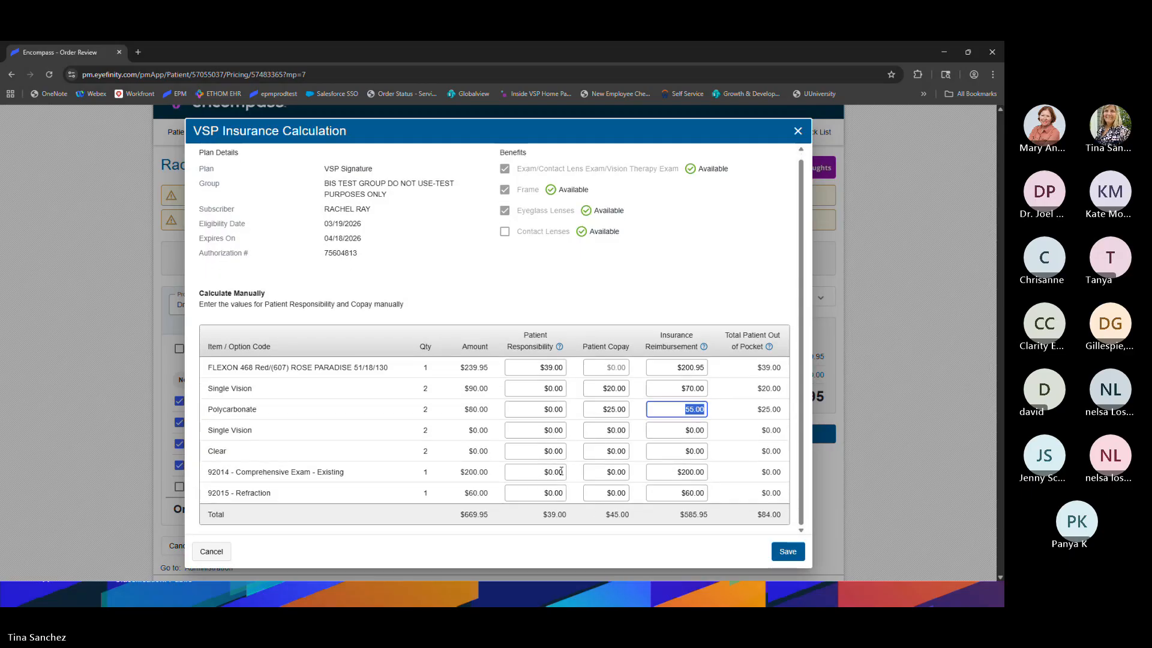
pyautogui.click(602, 466)
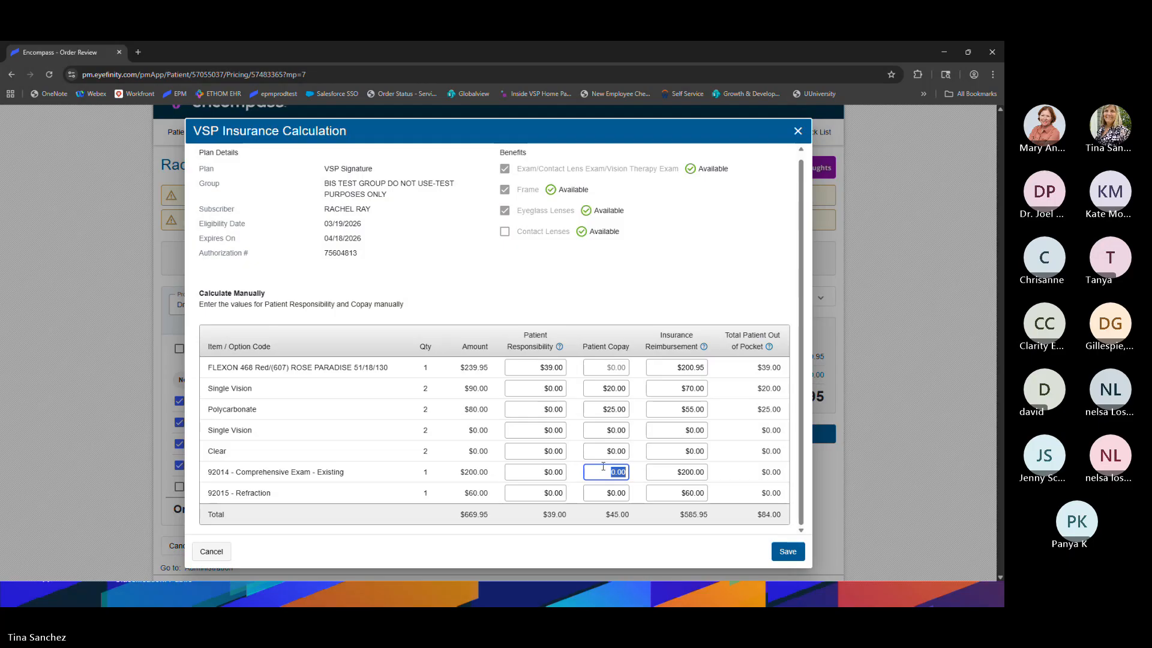
pyautogui.write('25')
pyautogui.press('Tab')
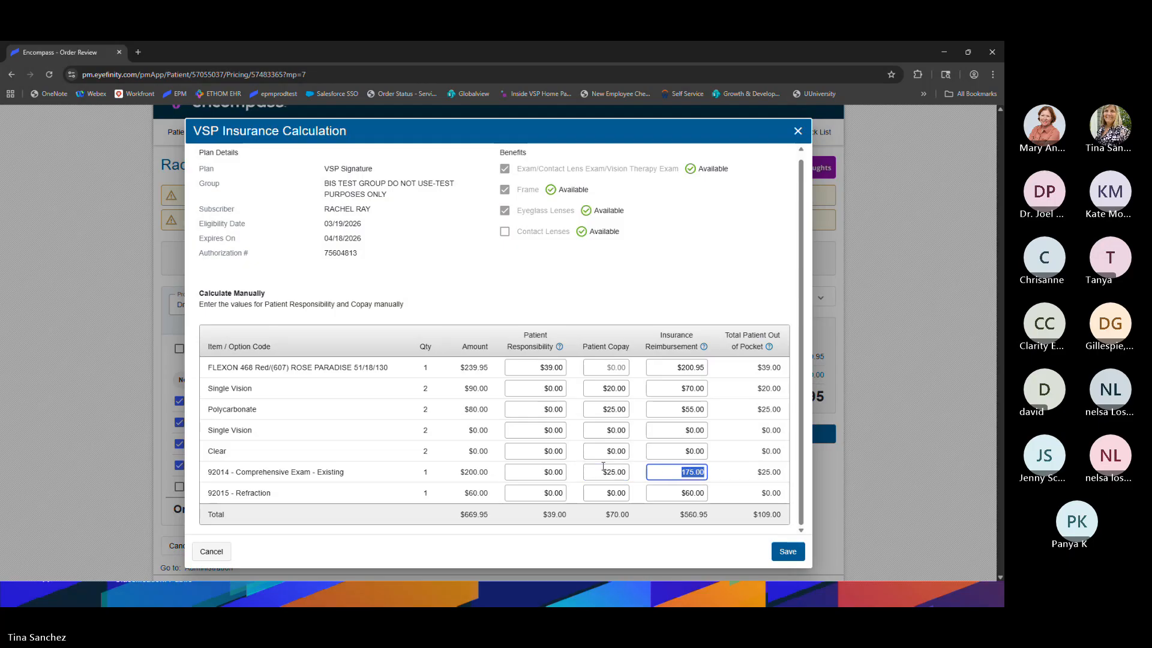
pyautogui.click(788, 552)
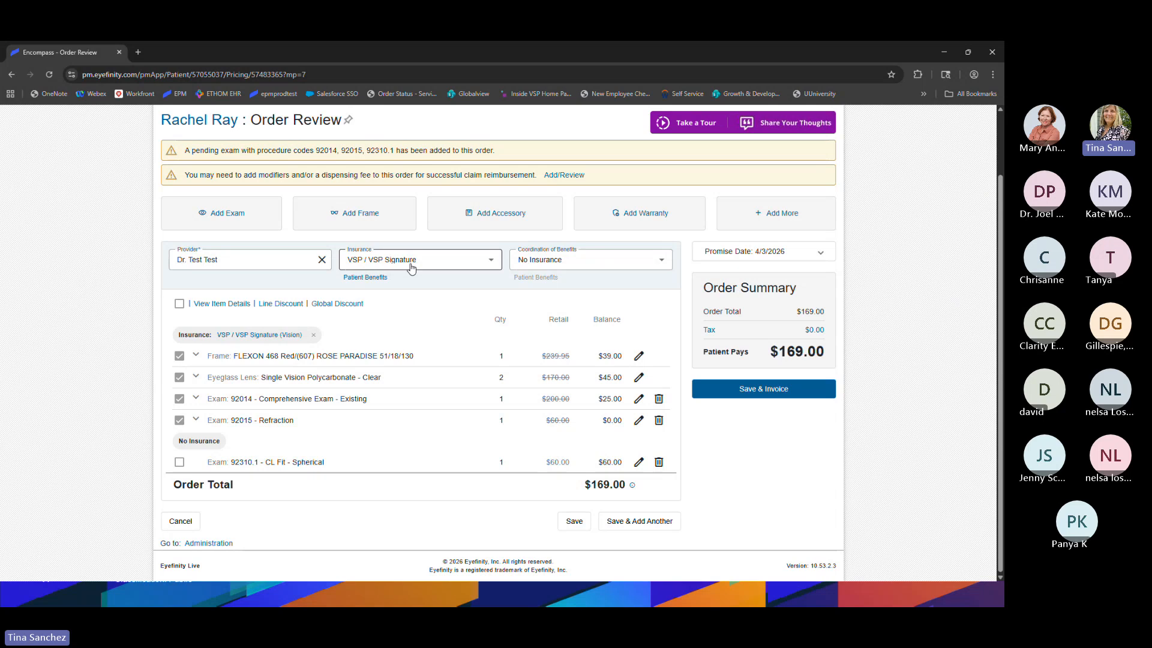
# - Check which secondary plans are available for coordination of benefits on the order
pyautogui.click(649, 265)
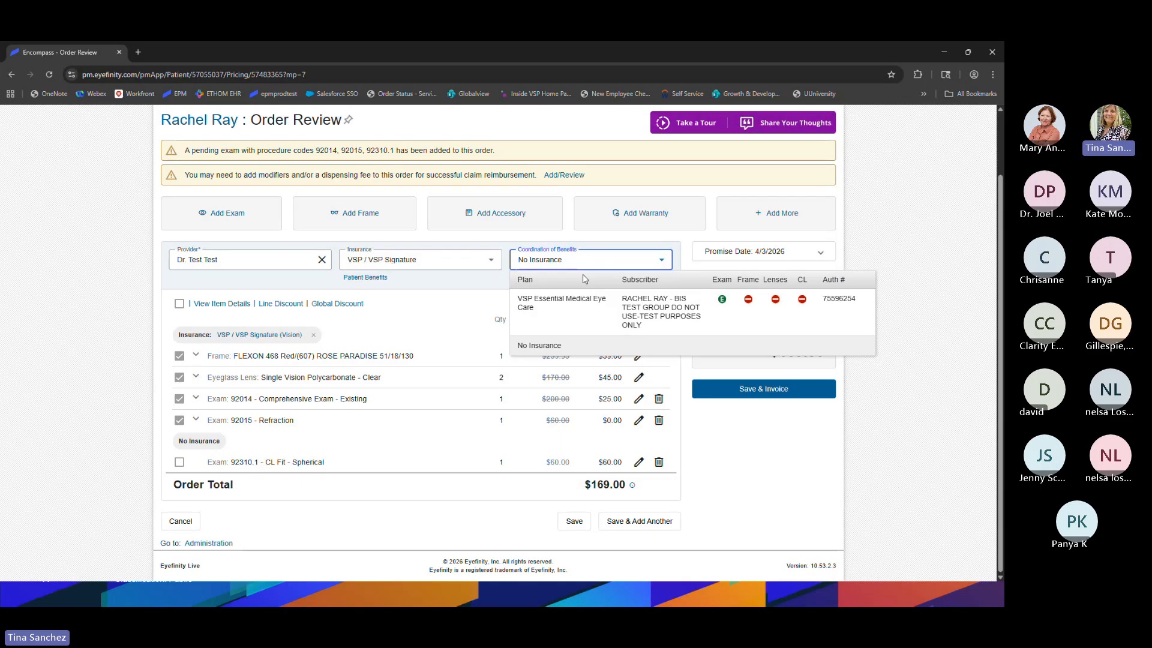
pyautogui.click(459, 292)
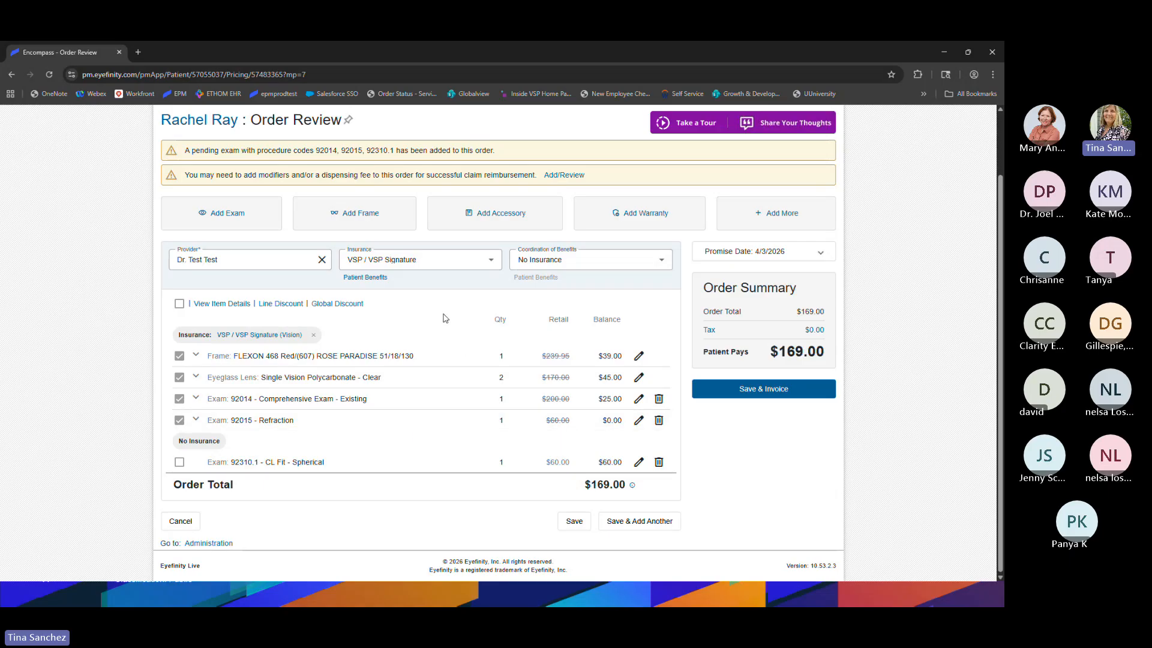
pyautogui.click(602, 263)
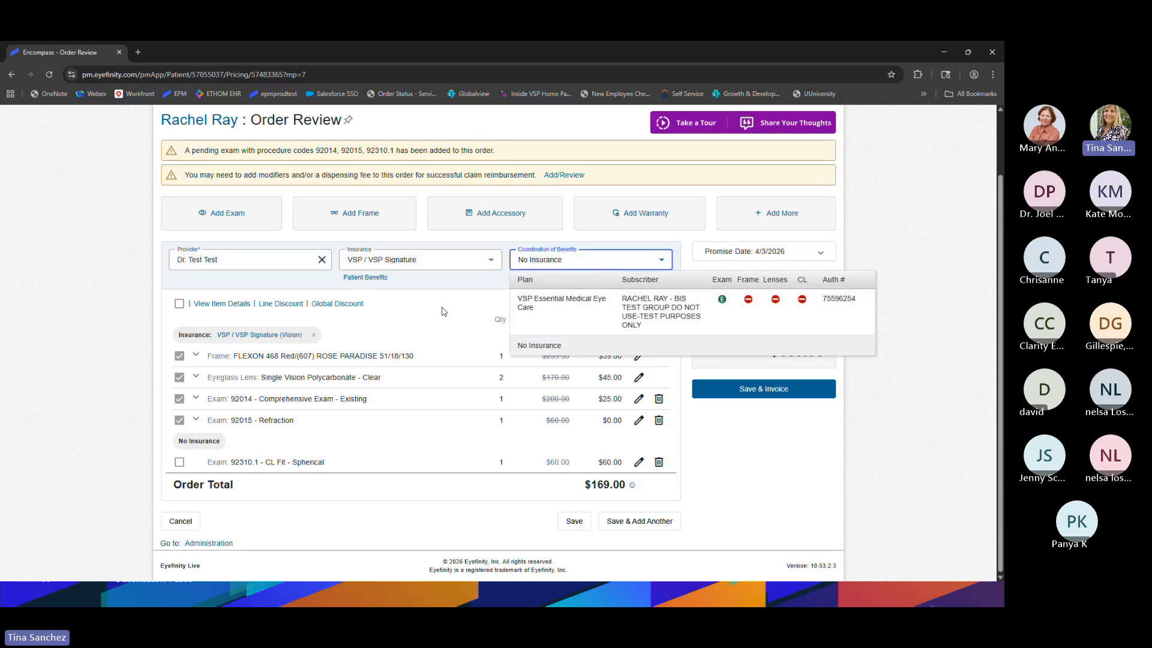
pyautogui.click(443, 309)
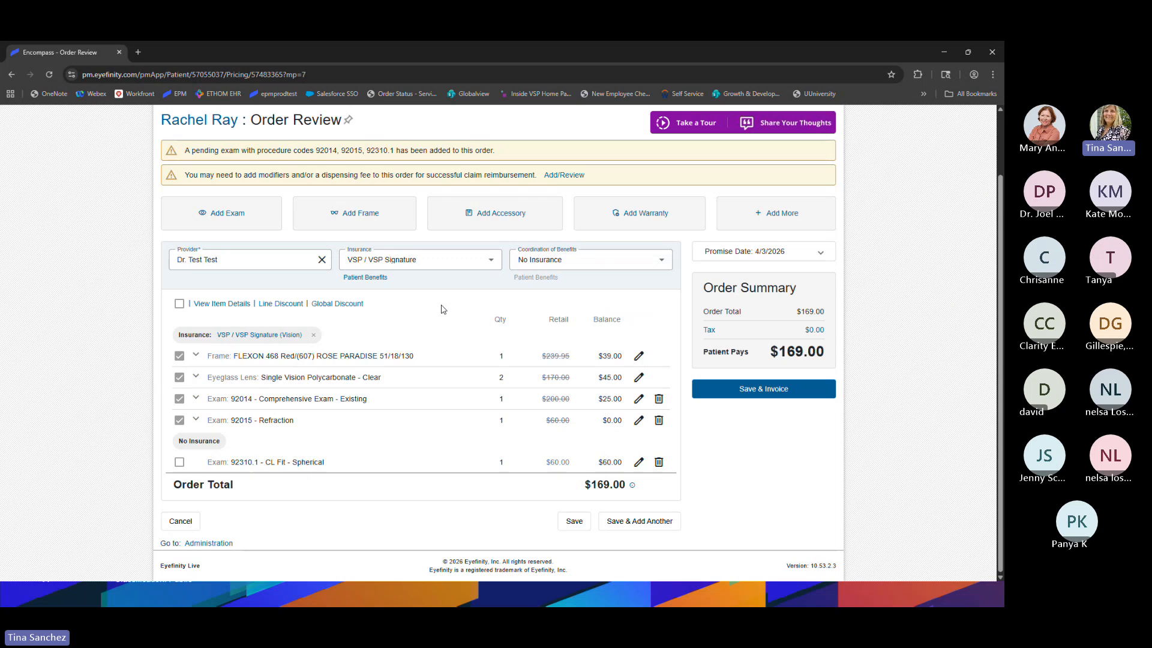
pyautogui.click(660, 261)
pyautogui.click(461, 319)
# - Save the priced order for invoicing and choose Mastercard as the payment method
pyautogui.click(764, 390)
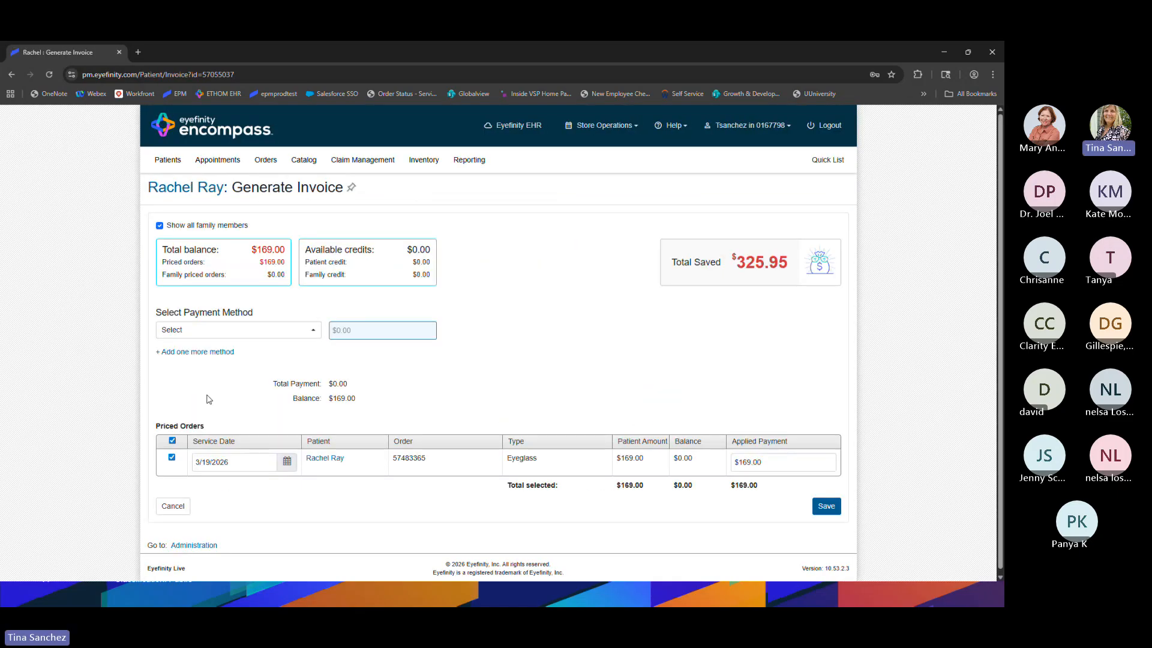
pyautogui.click(289, 329)
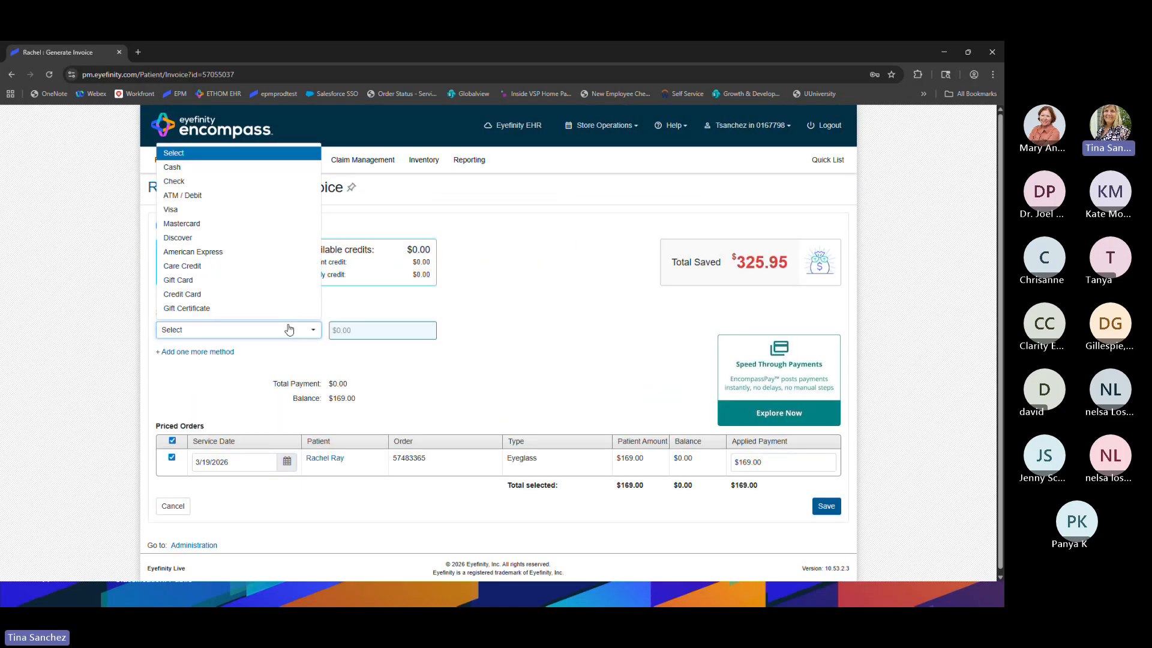
pyautogui.click(249, 224)
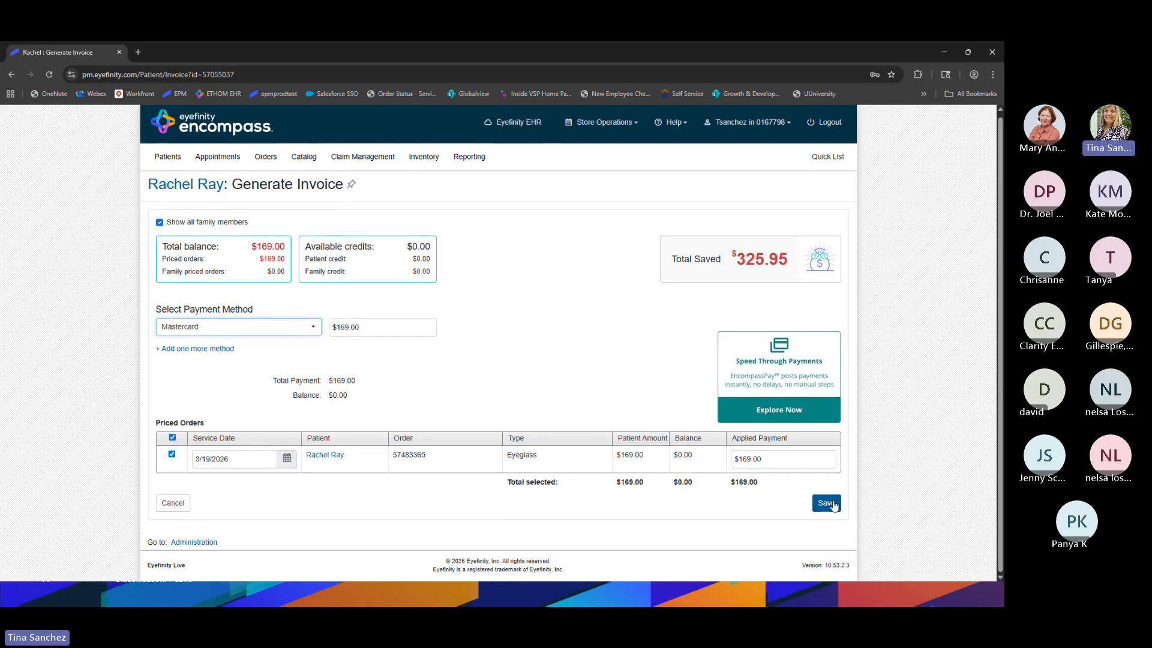
# - Save the invoice payment and process the eyeglass order immediately without scheduling a recall
pyautogui.click(835, 504)
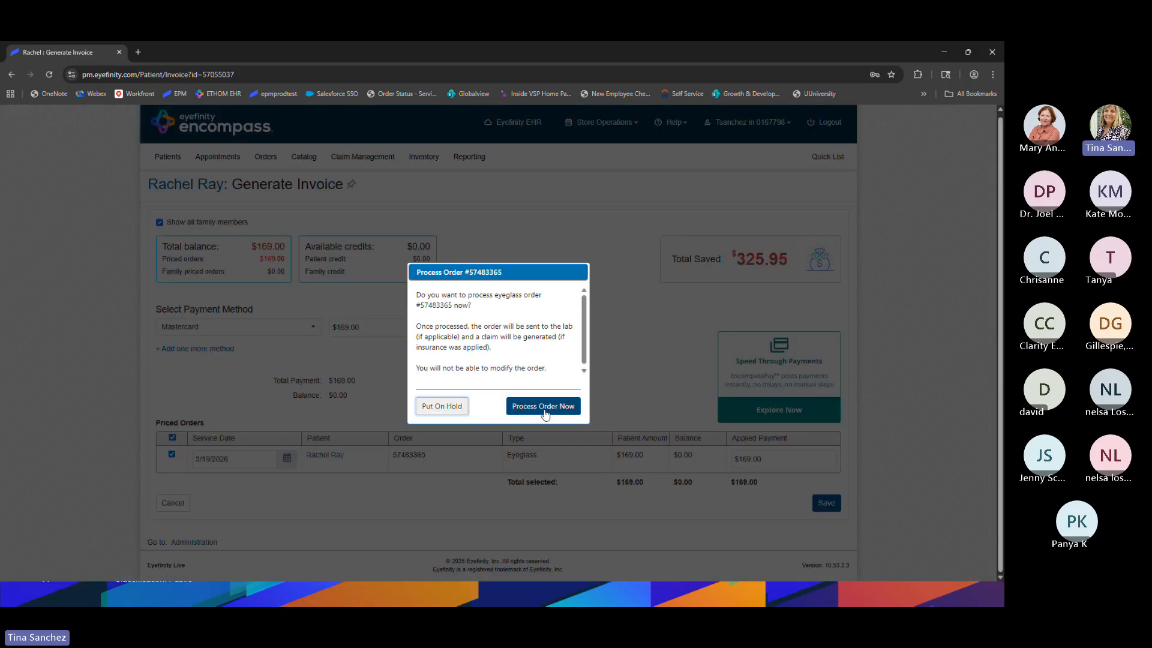
pyautogui.click(544, 406)
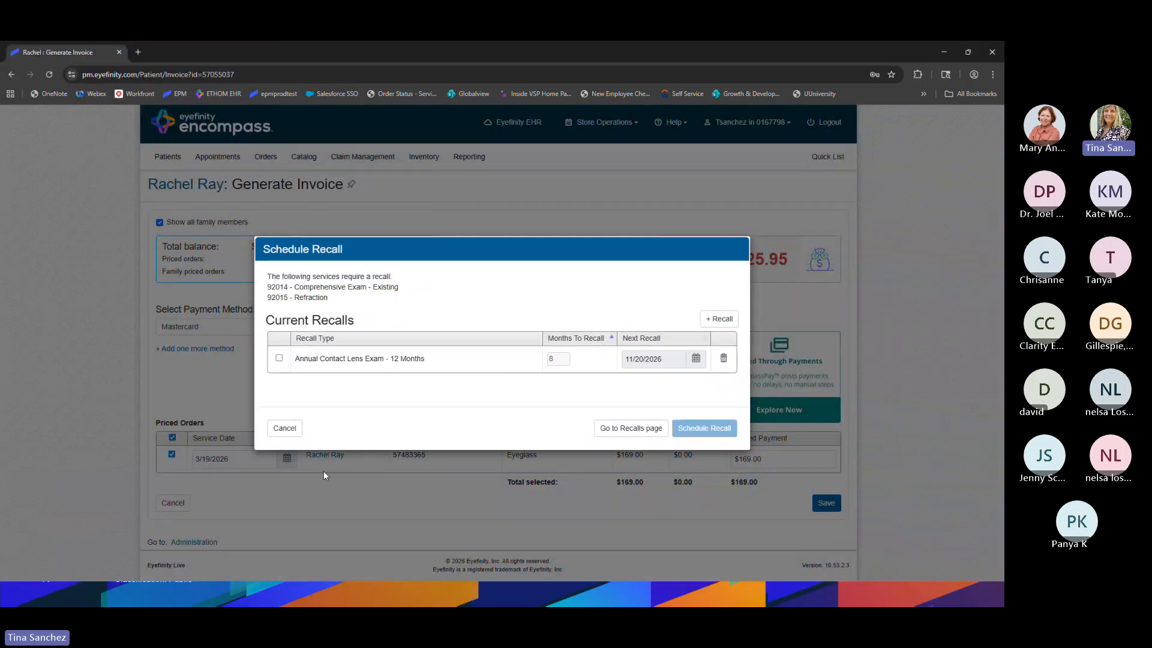
pyautogui.click(284, 428)
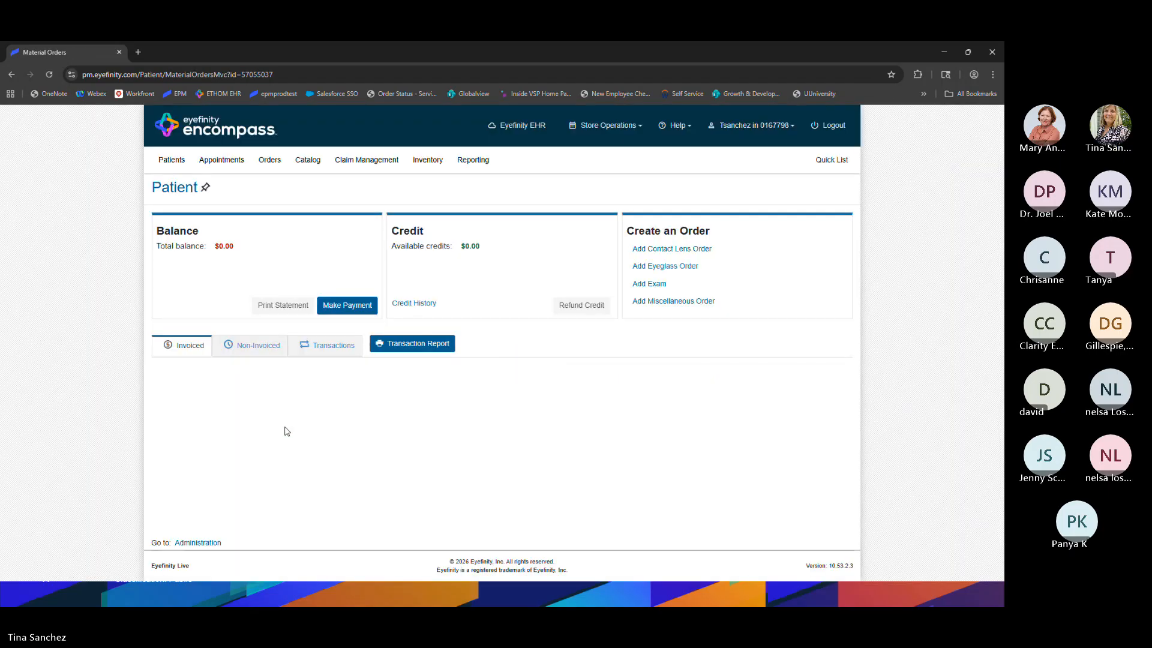